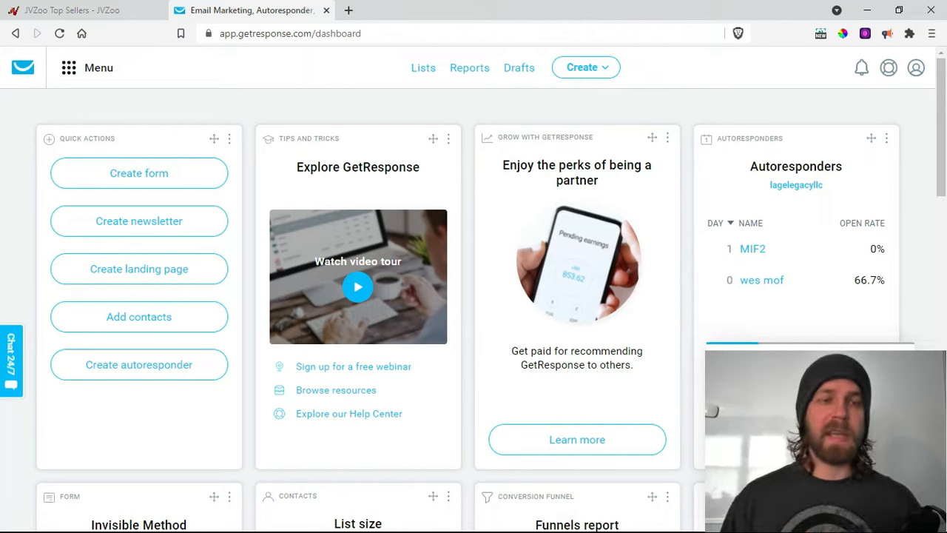
# - Switch from the GetResponse dashboard to the JVZoo Top Sellers browser tab
pyautogui.click(85, 15)
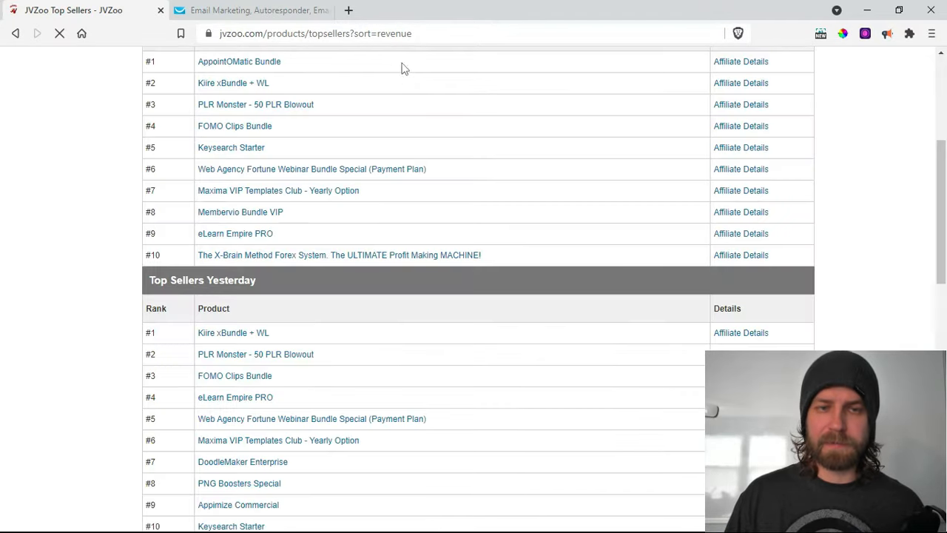
# - From JVZoo's Products > Top Sellers list, open eLearn Empire BUNDLE's affiliate details in a new tab
pyautogui.scroll(4, 224, 175)
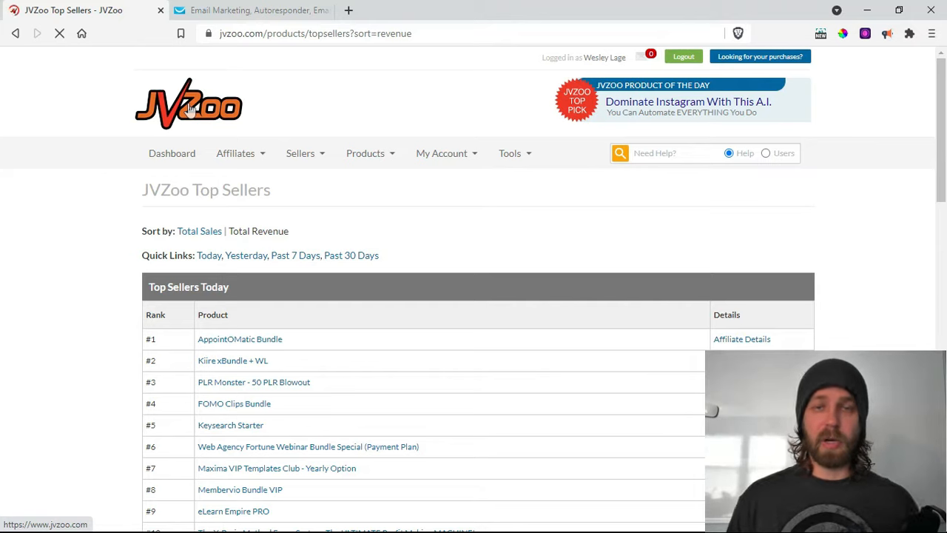
pyautogui.click(190, 108)
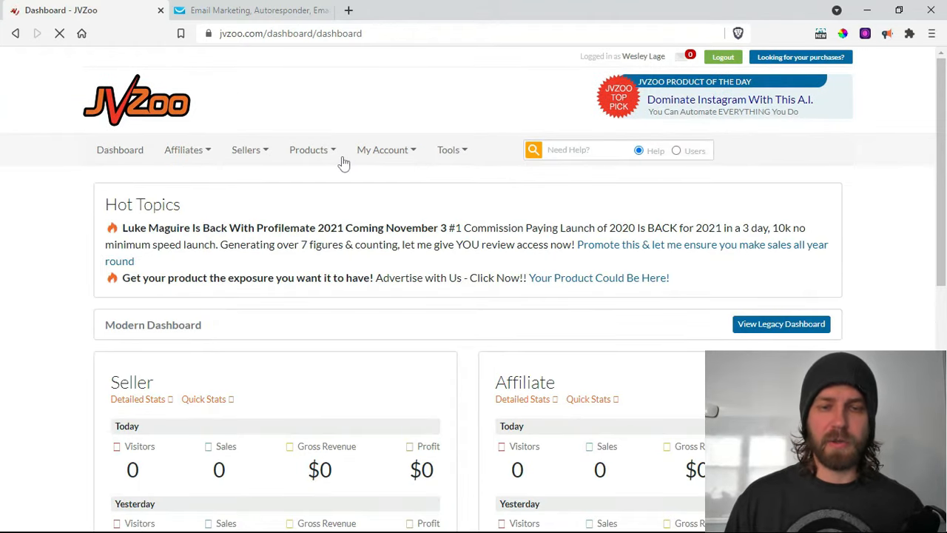
pyautogui.click(319, 153)
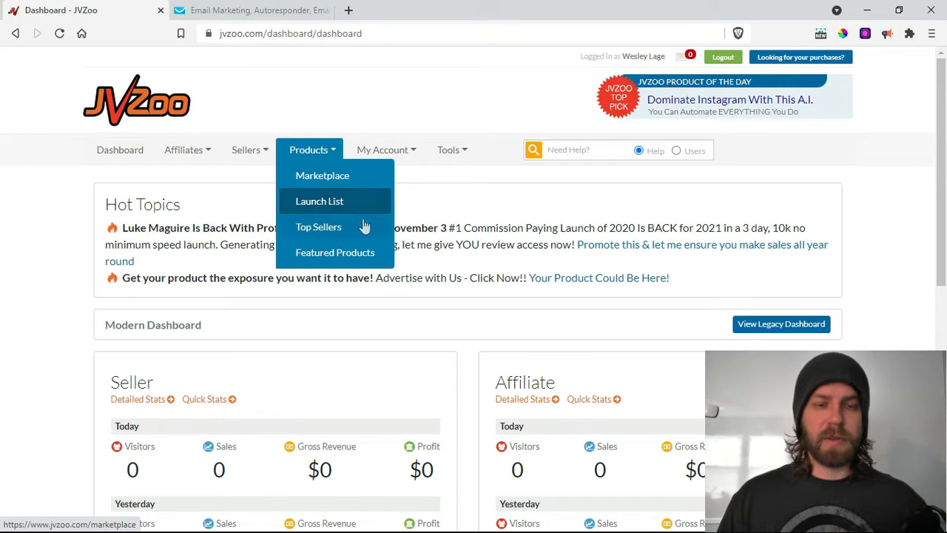
pyautogui.click(319, 226)
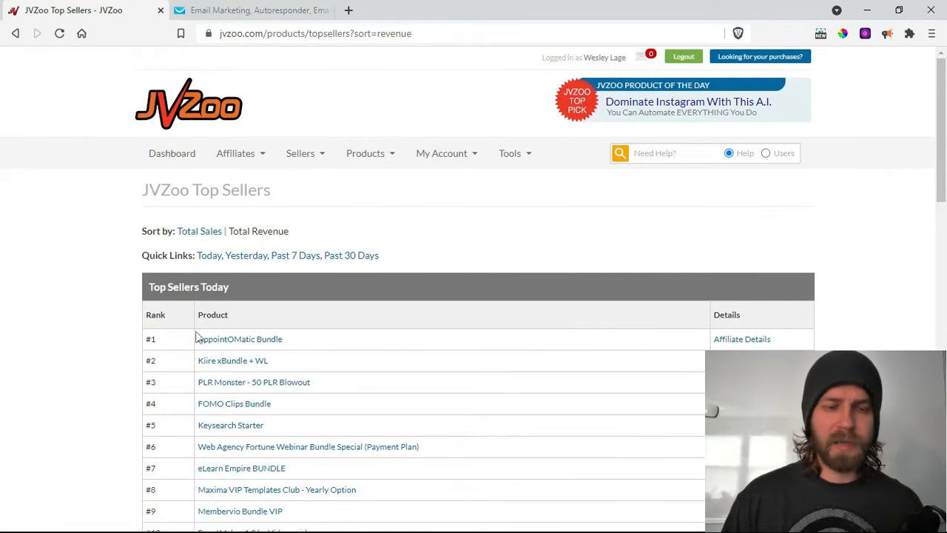
pyautogui.scroll(-1, 266, 362)
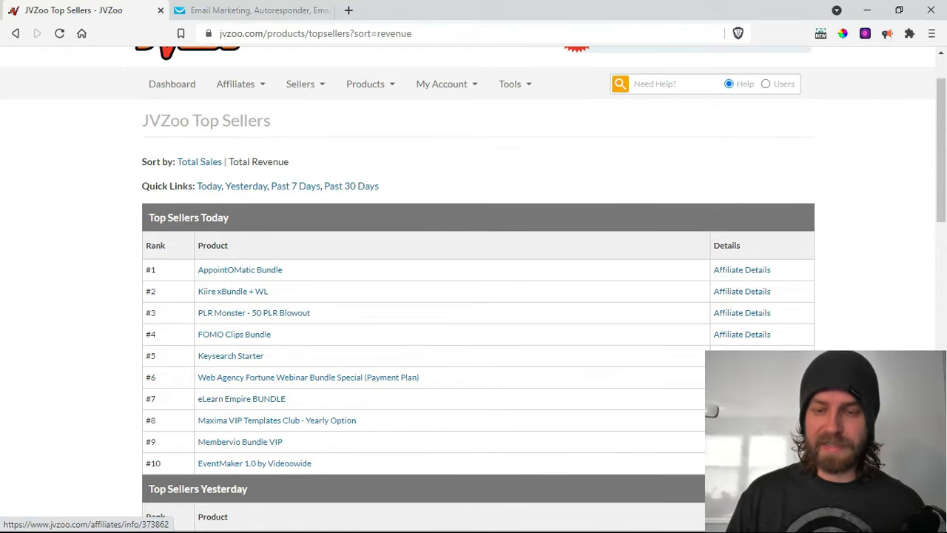
pyautogui.click(742, 399)
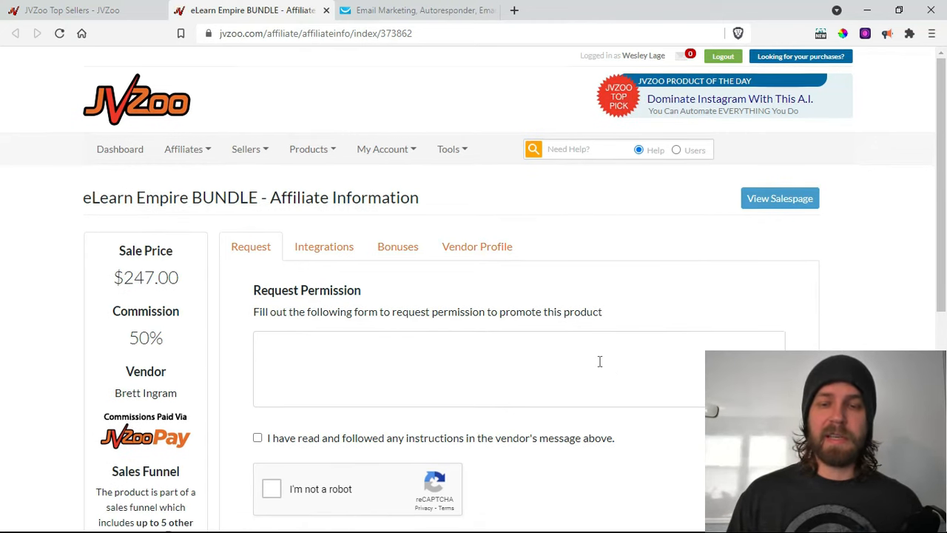
pyautogui.scroll(-2, 601, 367)
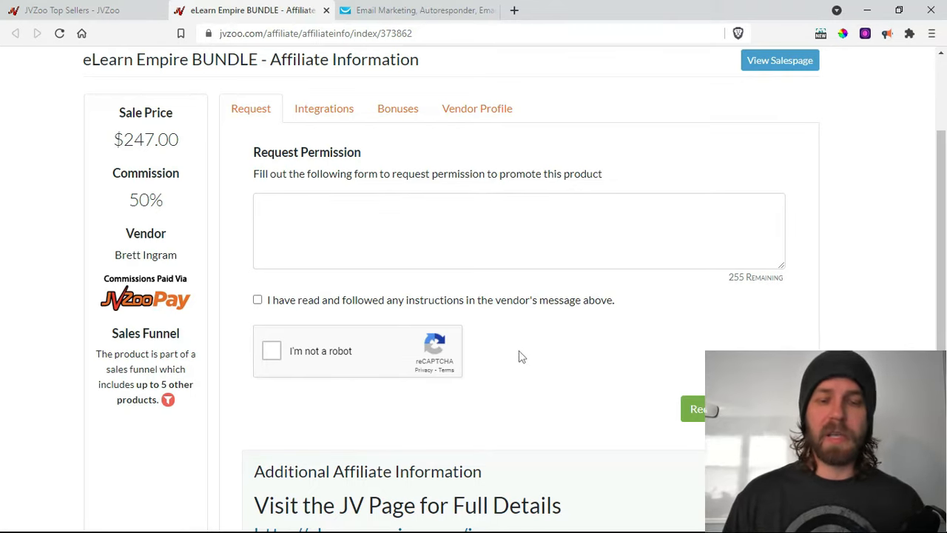
pyautogui.scroll(-1, 516, 354)
pyautogui.scroll(-2, 517, 354)
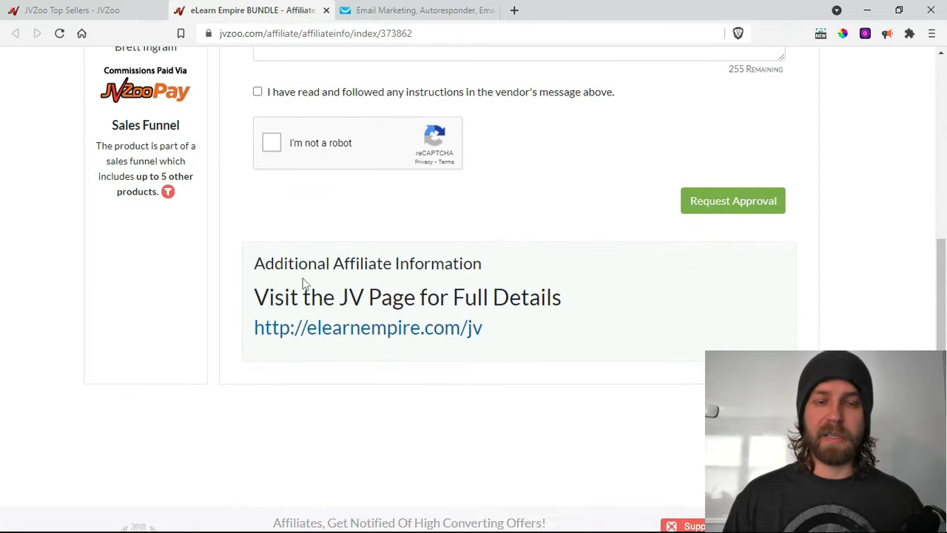
pyautogui.click(323, 333)
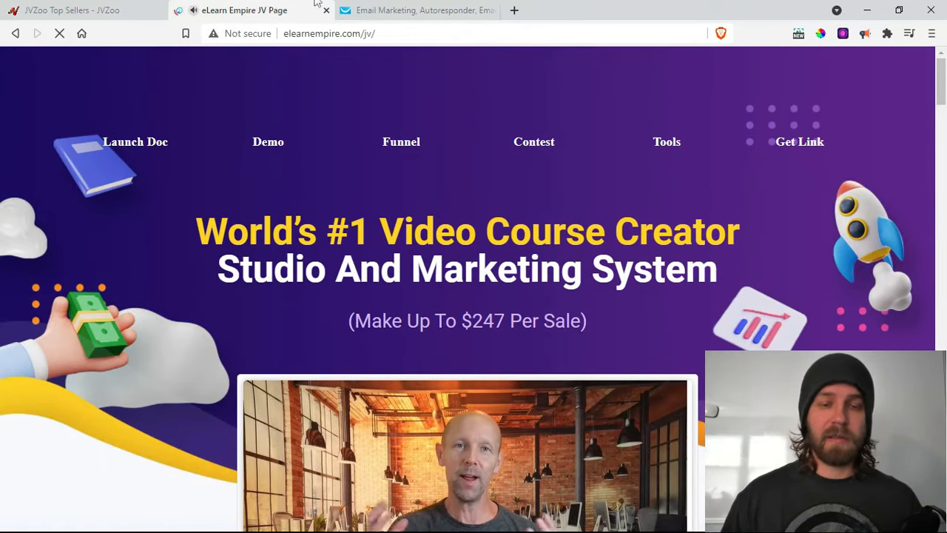
# - Mute the JV page's playing video and open its promo Tools page
pyautogui.click(195, 10)
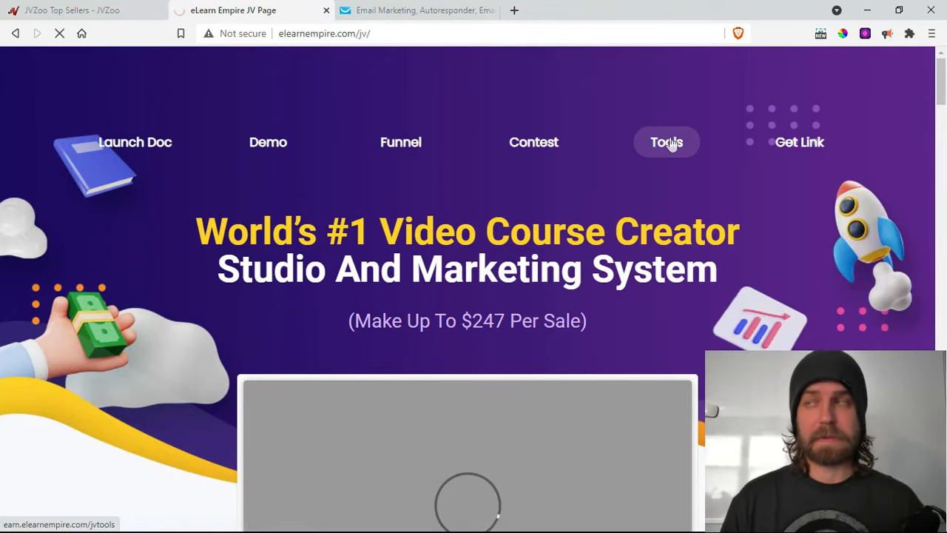
pyautogui.click(672, 144)
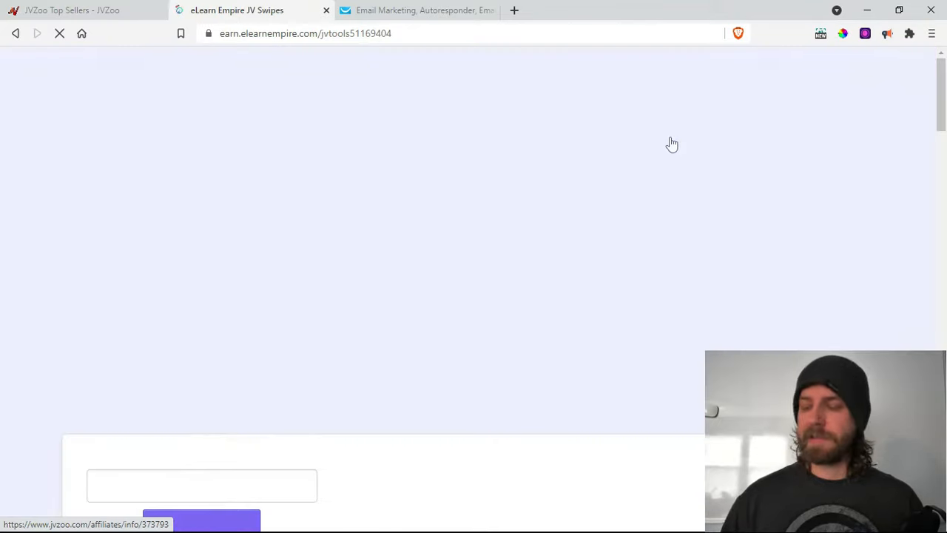
pyautogui.scroll(-5, 427, 199)
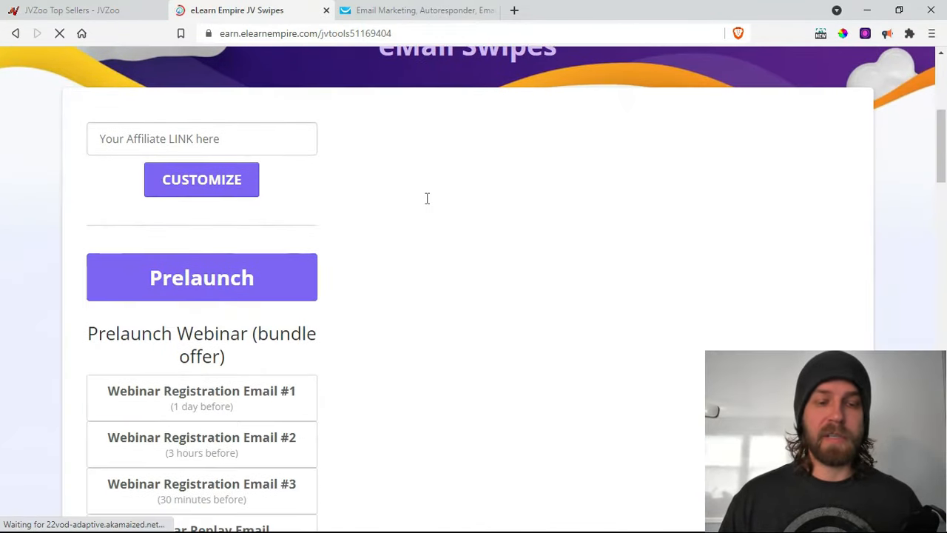
pyautogui.scroll(2, 439, 209)
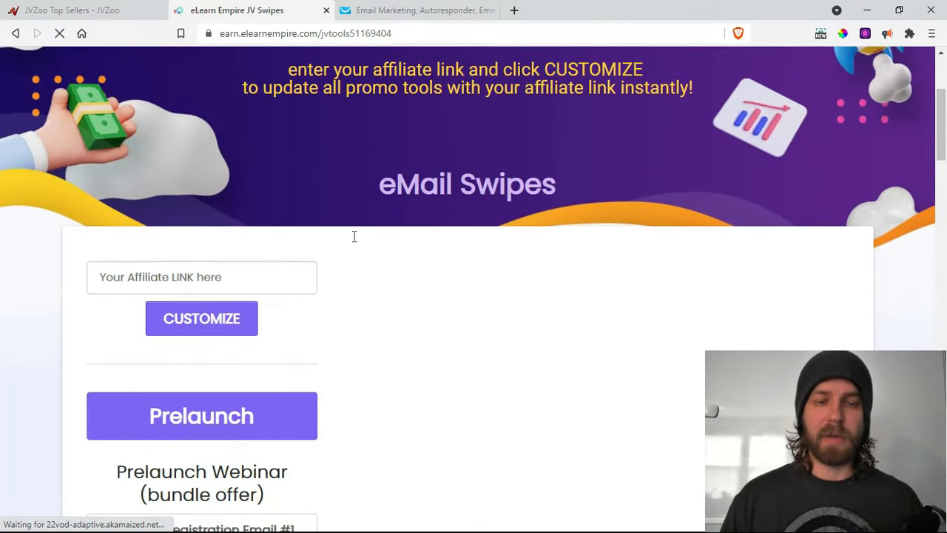
pyautogui.scroll(-5, 390, 238)
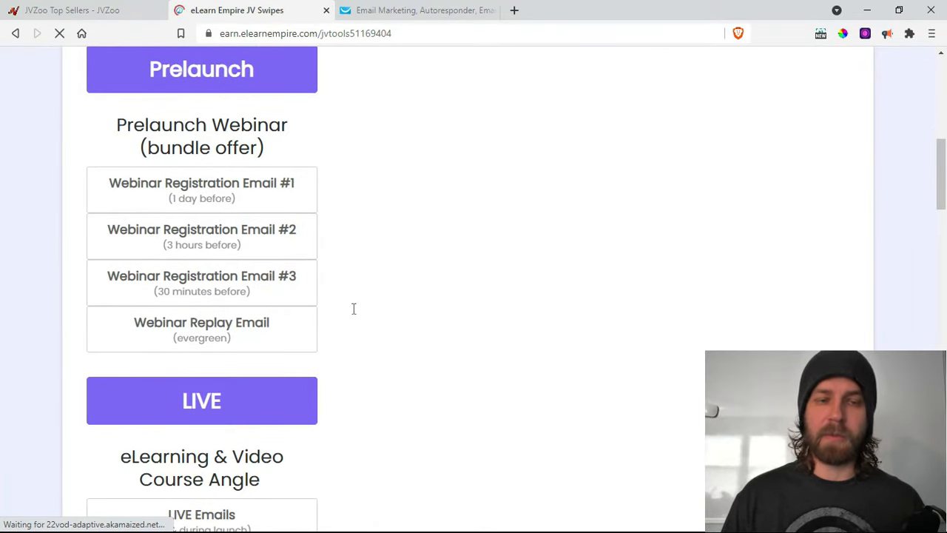
pyautogui.scroll(-1, 399, 261)
pyautogui.scroll(3, 399, 260)
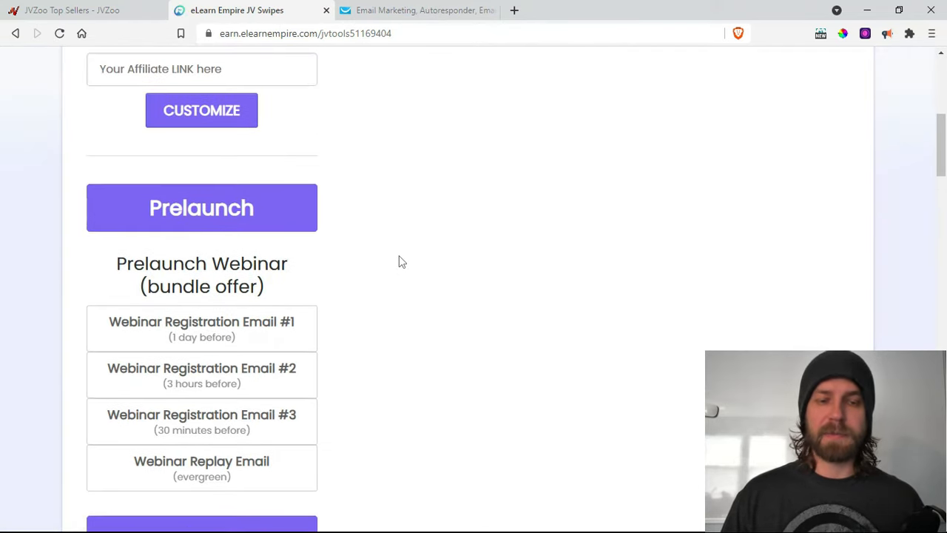
pyautogui.scroll(-1, 398, 261)
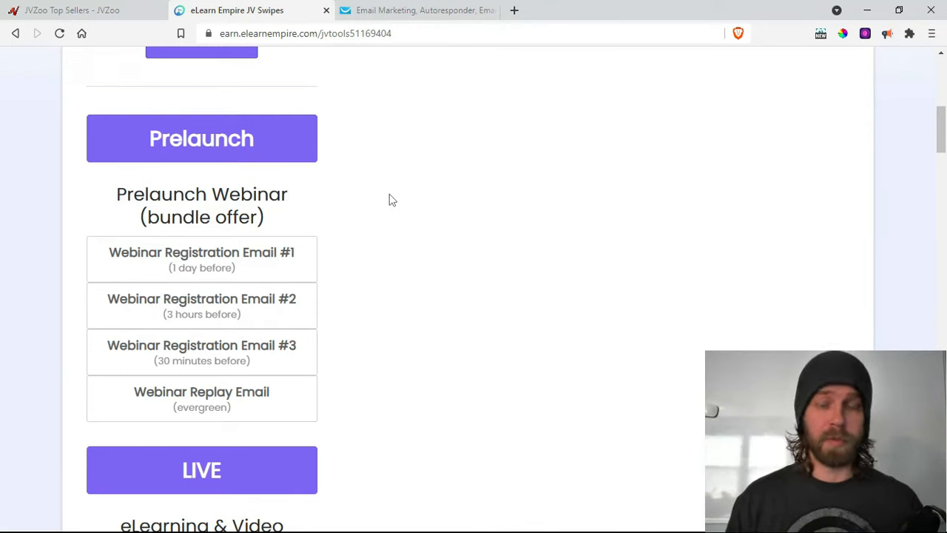
# - Show the LIVE Emails under the Make Money Online Angle and look through the swipes
pyautogui.scroll(-1, 393, 235)
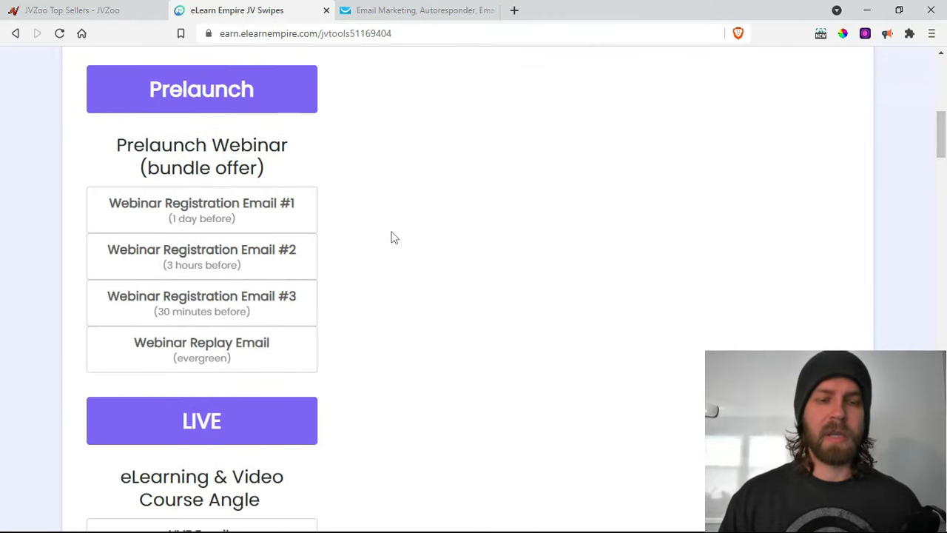
pyautogui.scroll(-6, 392, 235)
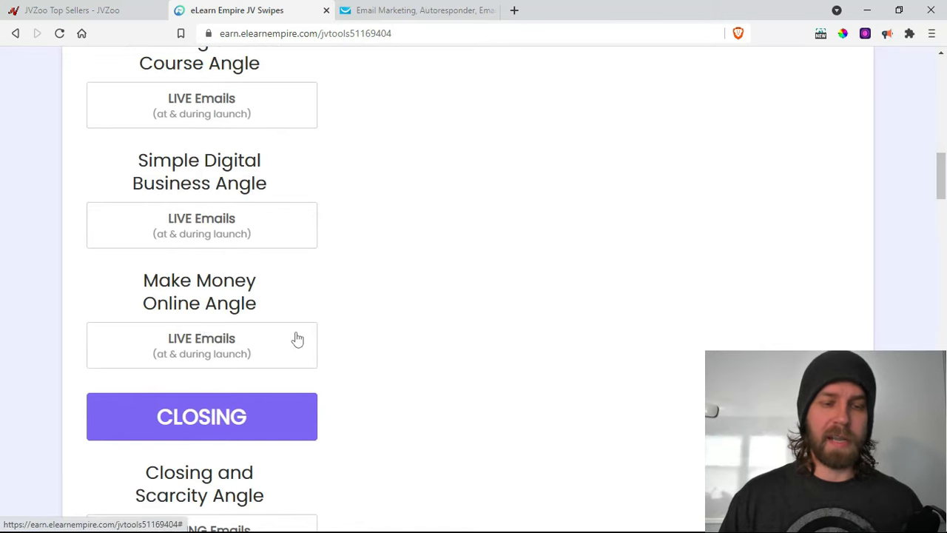
pyautogui.scroll(4, 294, 338)
pyautogui.scroll(-3, 298, 332)
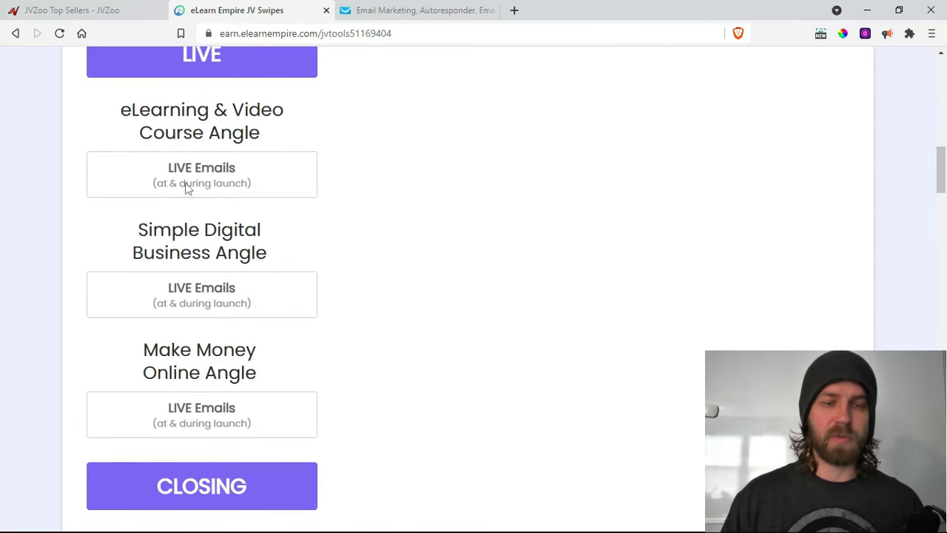
pyautogui.click(196, 416)
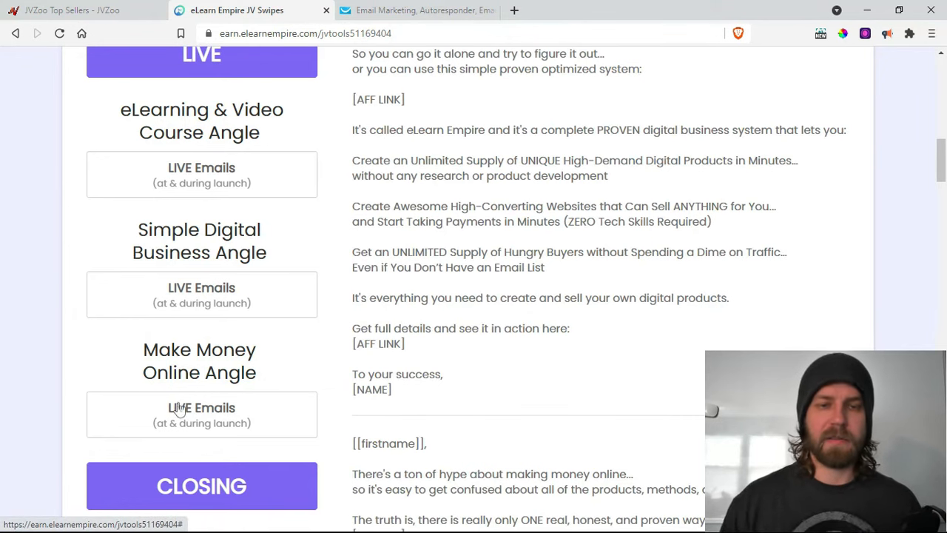
pyautogui.scroll(4, 341, 403)
pyautogui.scroll(4, 343, 406)
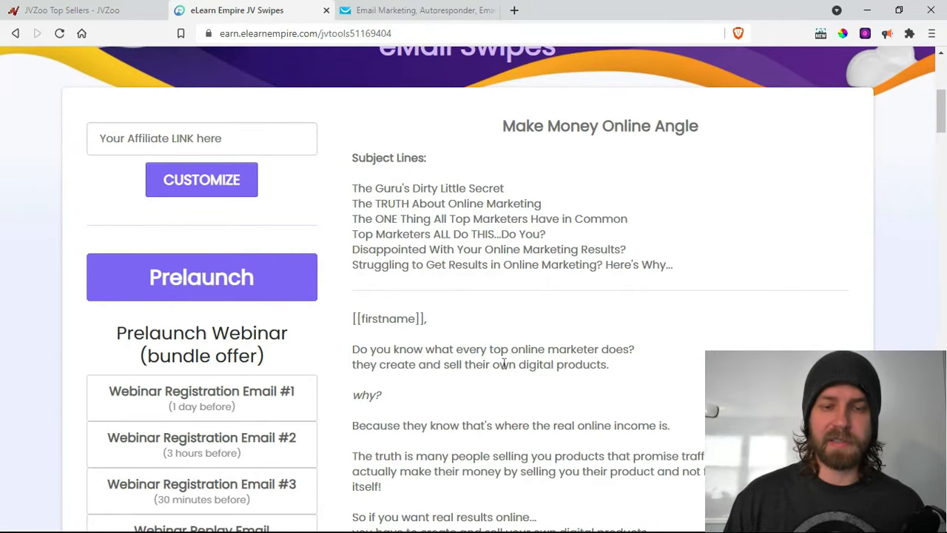
pyautogui.scroll(-12, 482, 397)
pyautogui.scroll(-5, 485, 414)
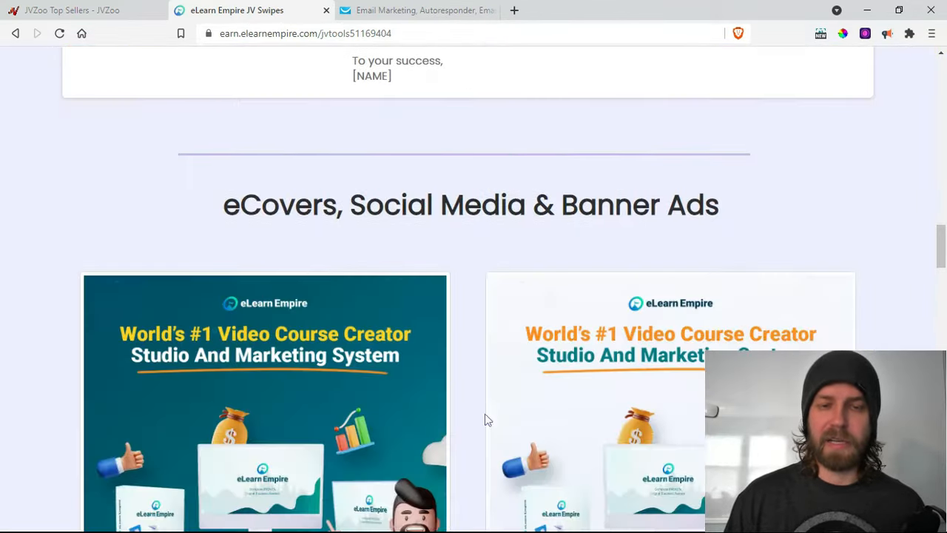
pyautogui.scroll(15, 488, 404)
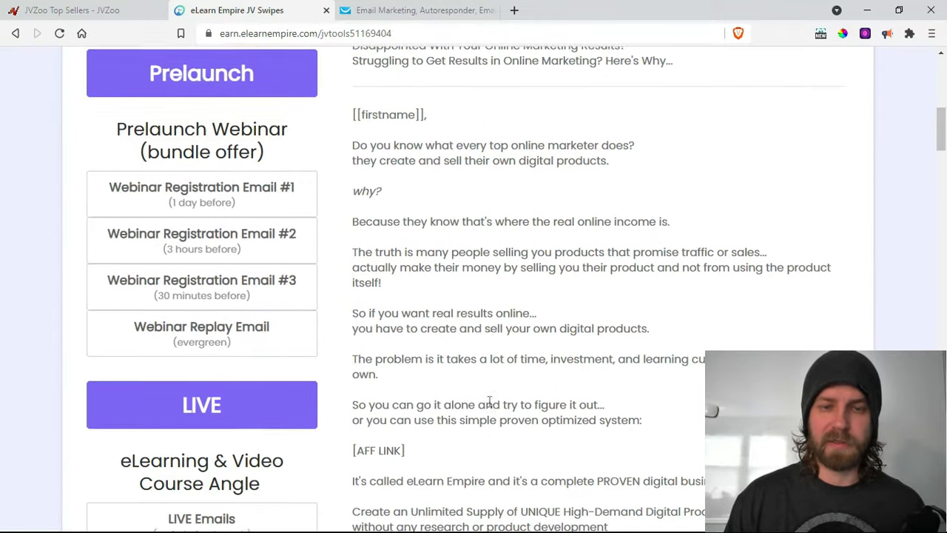
pyautogui.scroll(1, 490, 402)
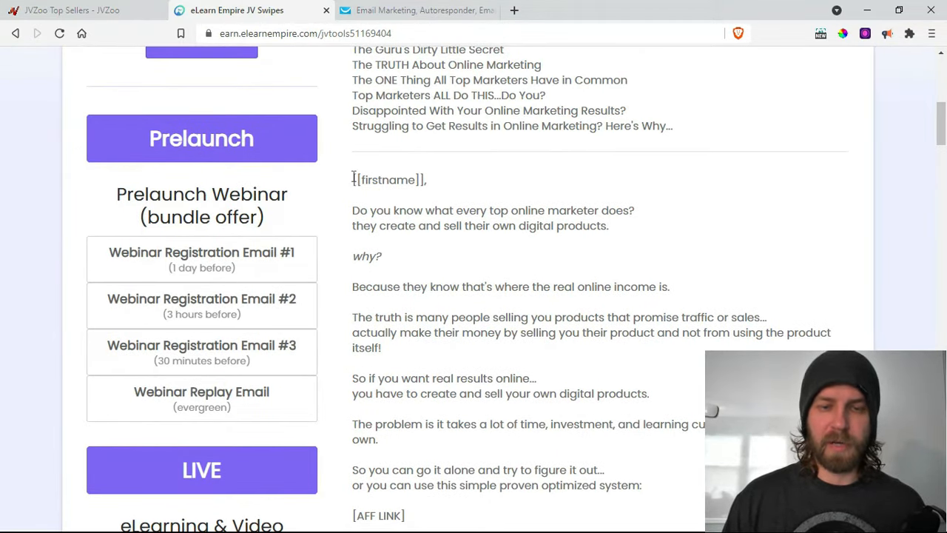
# - Copy the first Make Money Online email, from [[firstname]] to [NAME], and return to GetResponse
pyautogui.moveTo(353, 181); pyautogui.dragTo(393, 378)
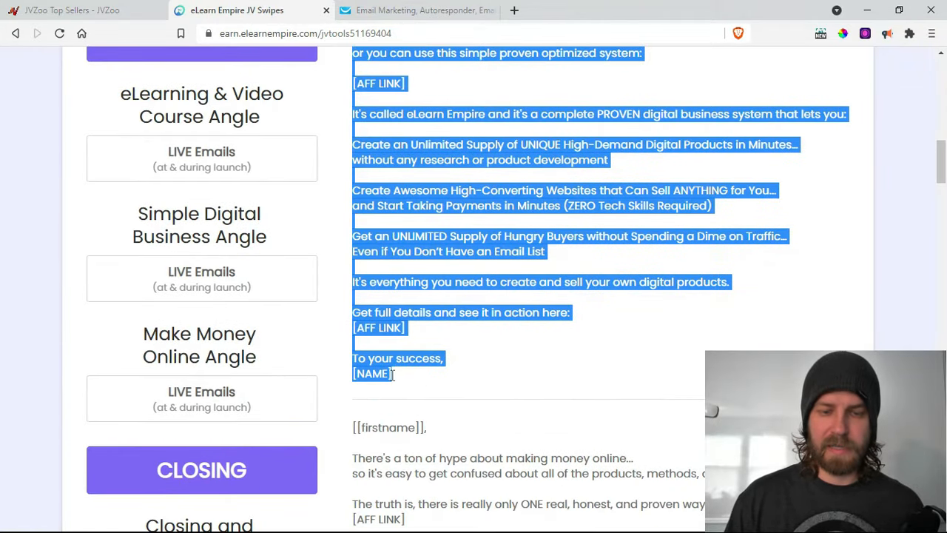
pyautogui.rightClick(376, 369)
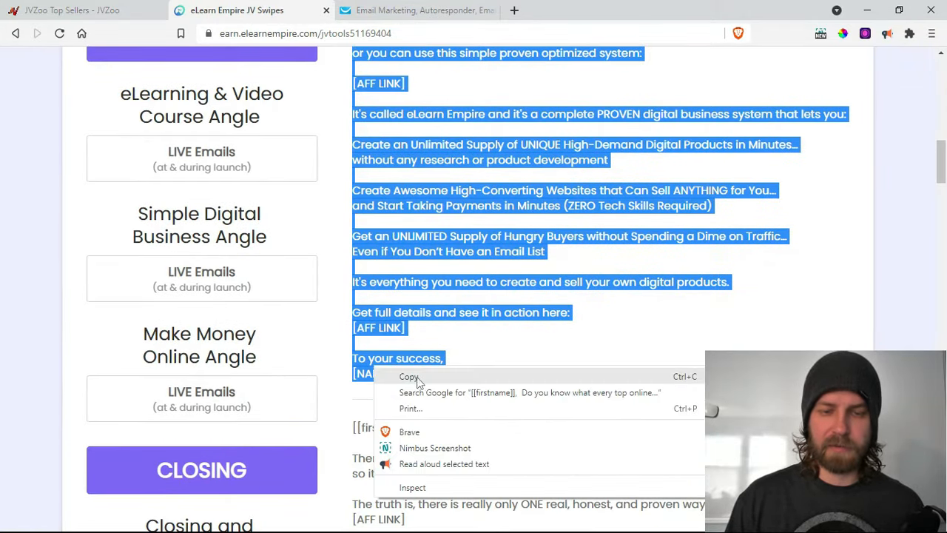
pyautogui.click(419, 376)
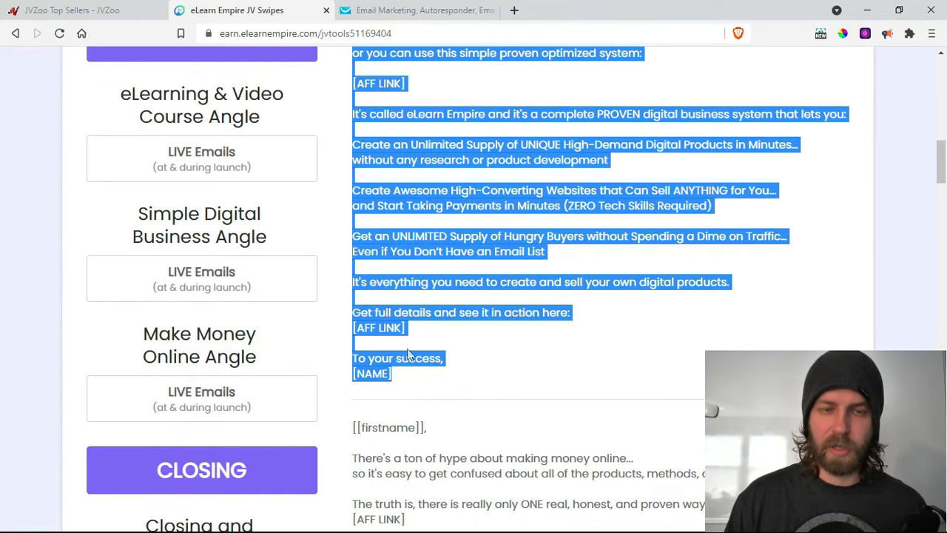
pyautogui.click(410, 10)
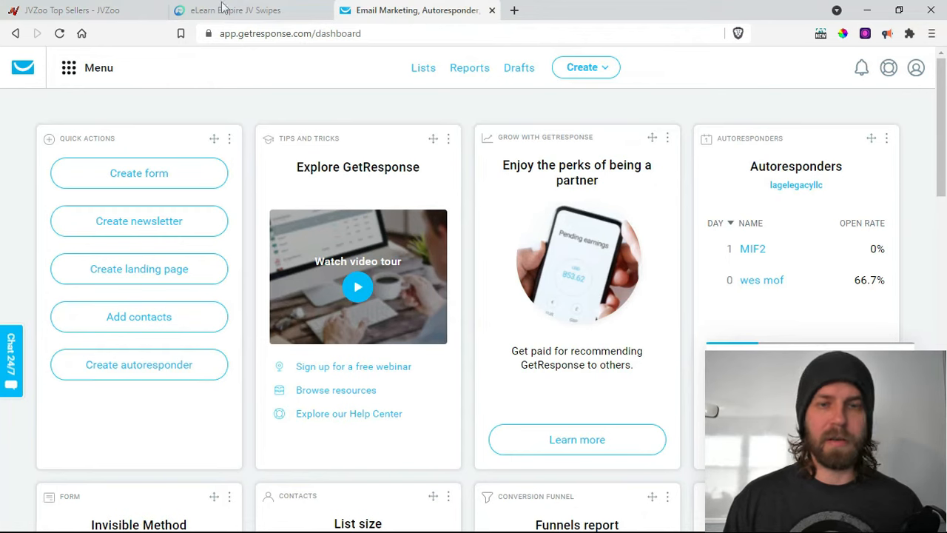
# - Create a new day-0 autoresponder from GetResponse's Autoresponders page, then go back to the swipes
pyautogui.click(69, 70)
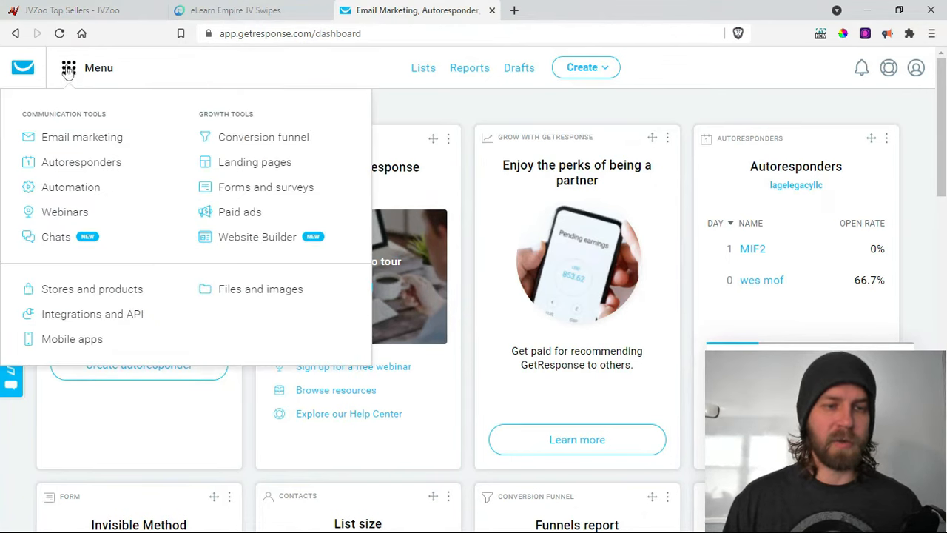
pyautogui.click(100, 169)
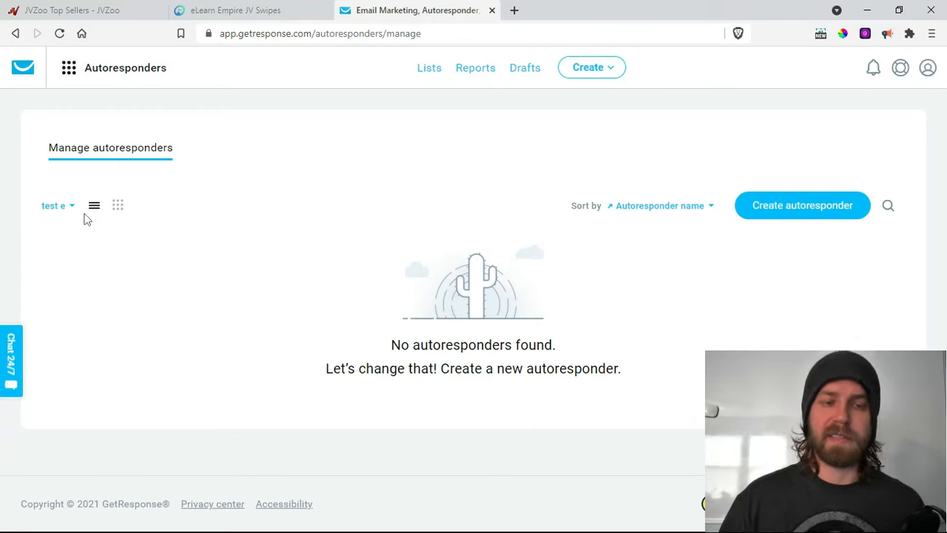
pyautogui.click(793, 211)
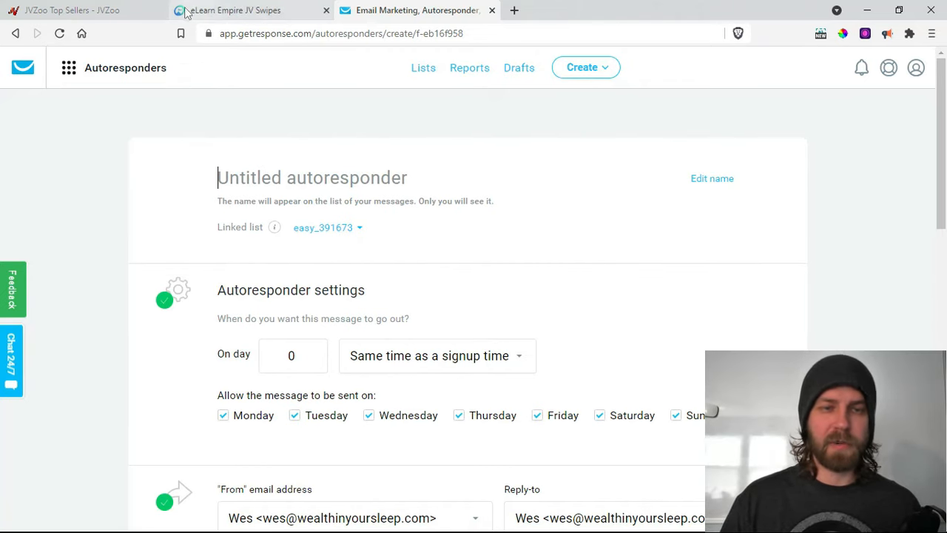
pyautogui.click(233, 10)
# - Select and copy the swipe subject line 'The TRUTH About Online Marketing'
pyautogui.scroll(8, 422, 293)
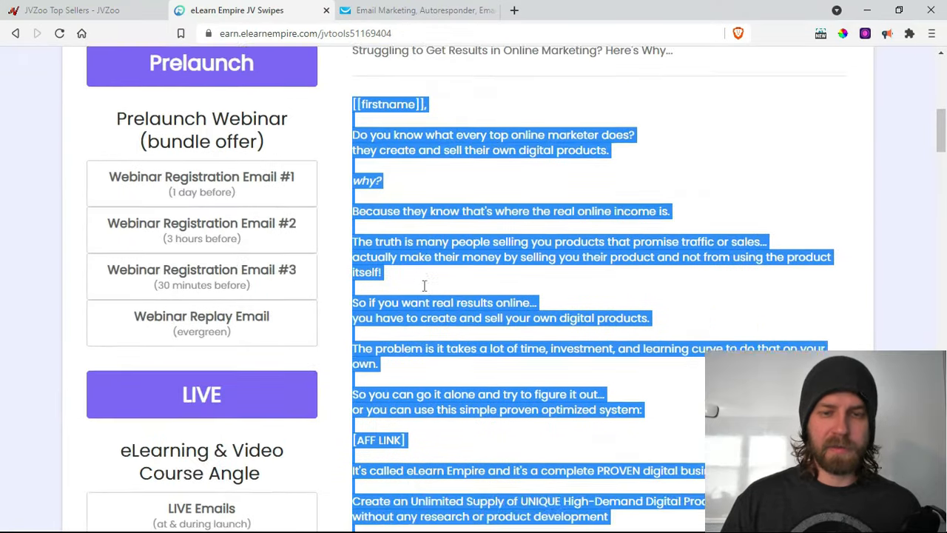
pyautogui.scroll(-1, 425, 286)
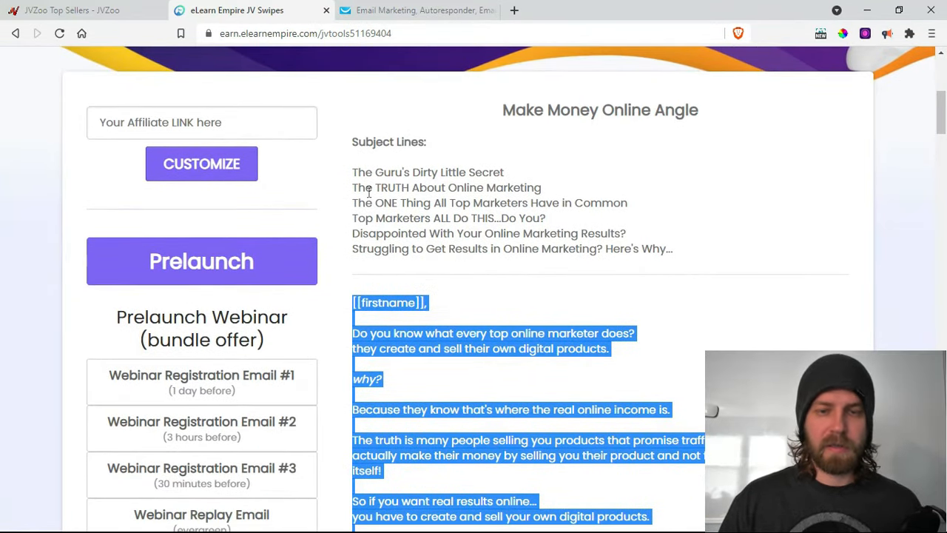
pyautogui.moveTo(353, 187); pyautogui.dragTo(542, 190)
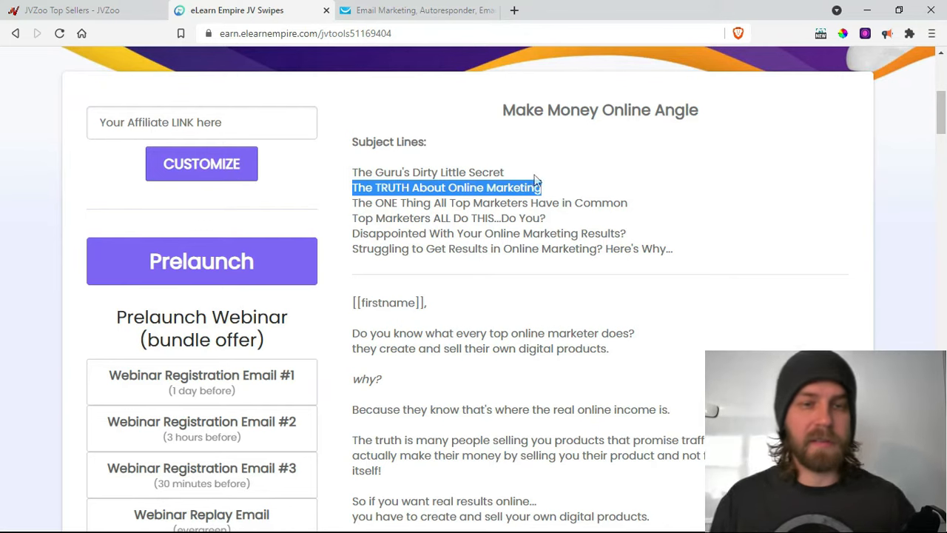
# - Paste 'The TRUTH About Online Marketing' into the autoresponder's Subject line field
pyautogui.click(415, 11)
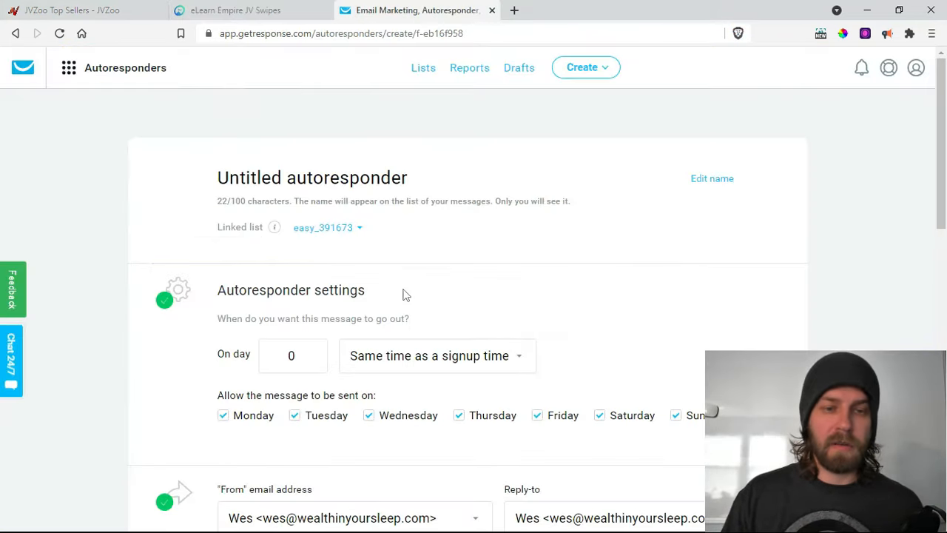
pyautogui.scroll(-2, 399, 295)
pyautogui.scroll(-1, 398, 295)
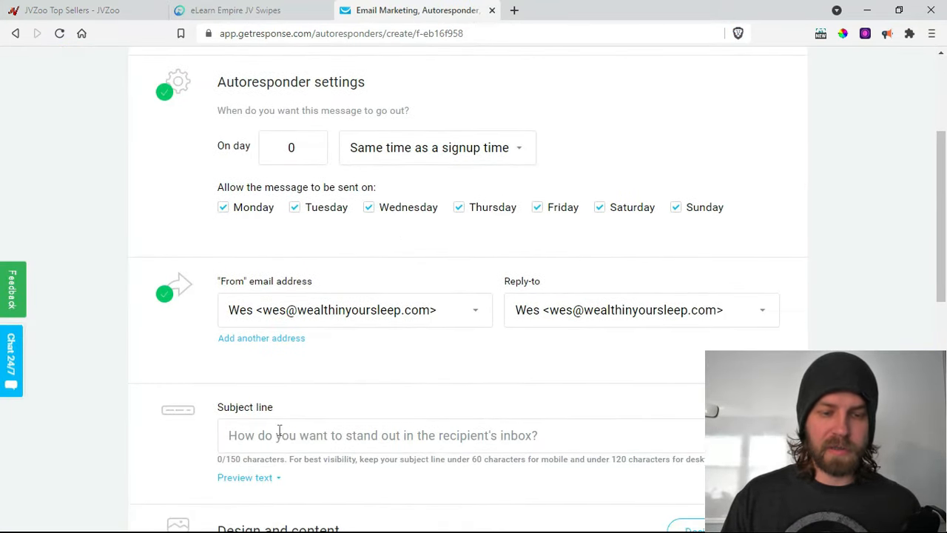
pyautogui.click(330, 439)
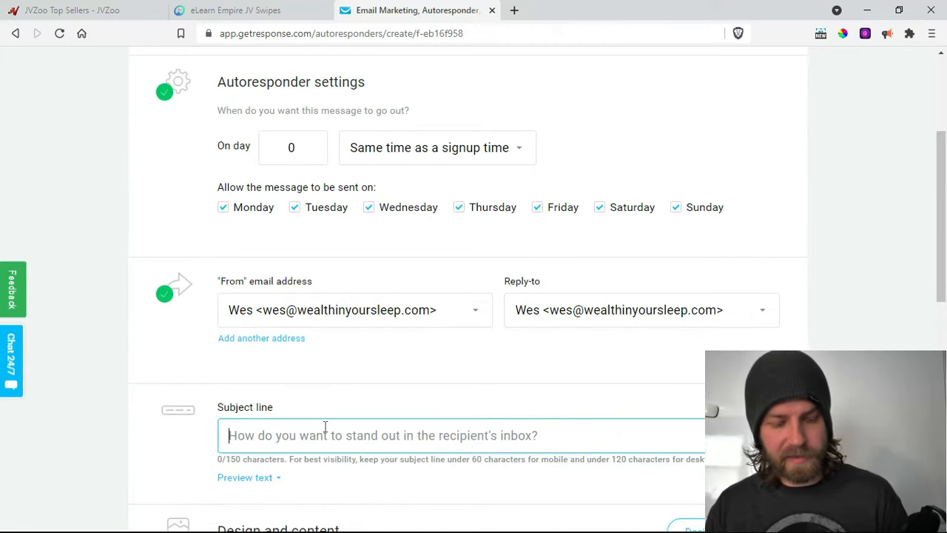
pyautogui.hotkey('ctrl', 'v')
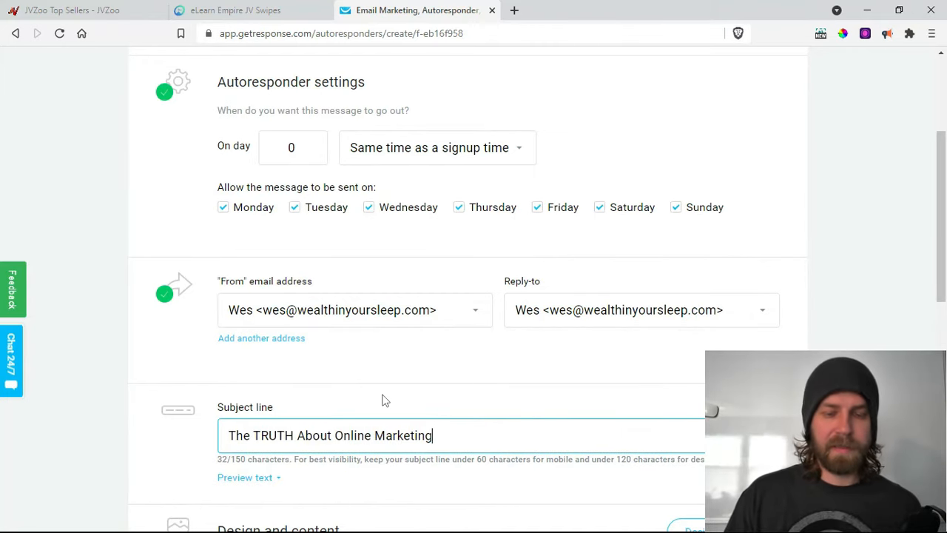
pyautogui.rightClick(437, 440)
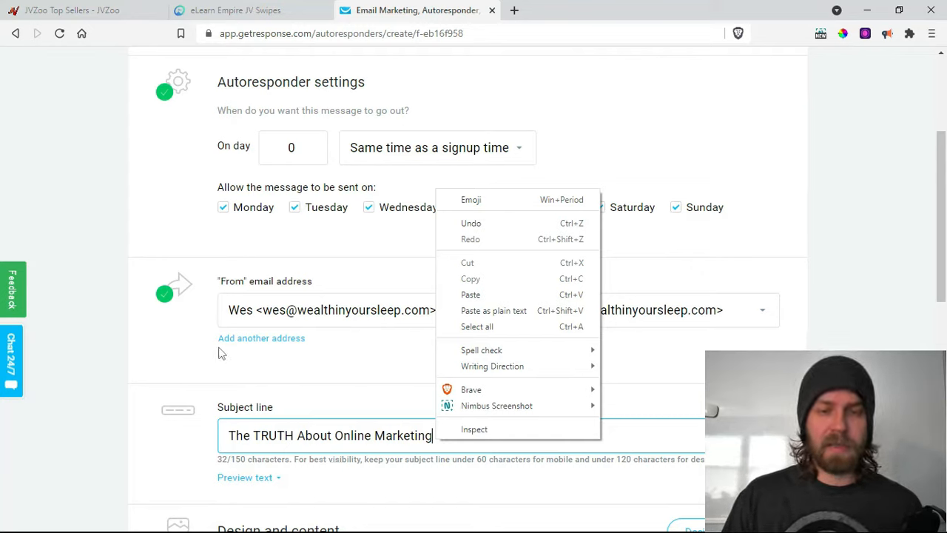
pyautogui.click(136, 364)
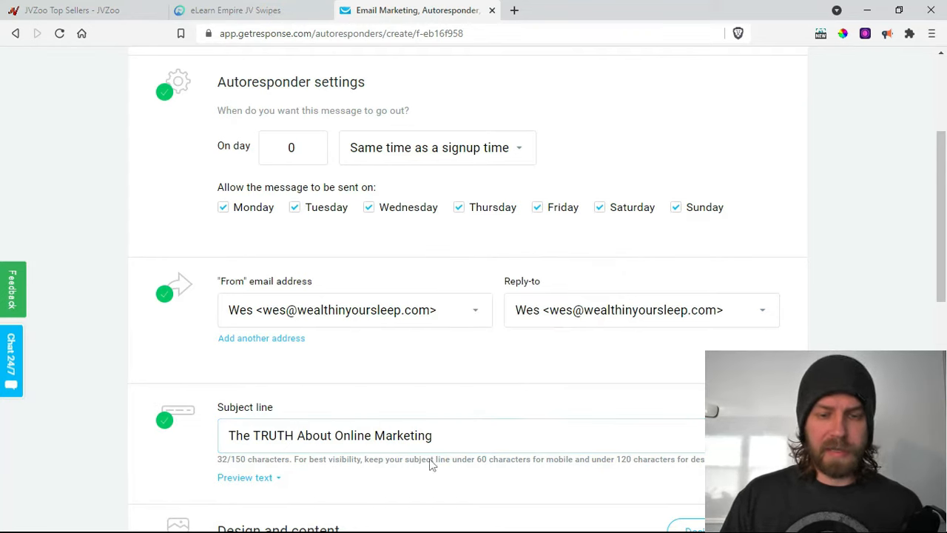
# - Rename the autoresponder from 'Untitled autoresponder' to 'TestE_day0' and link it to the 'test e' list
pyautogui.scroll(3, 484, 445)
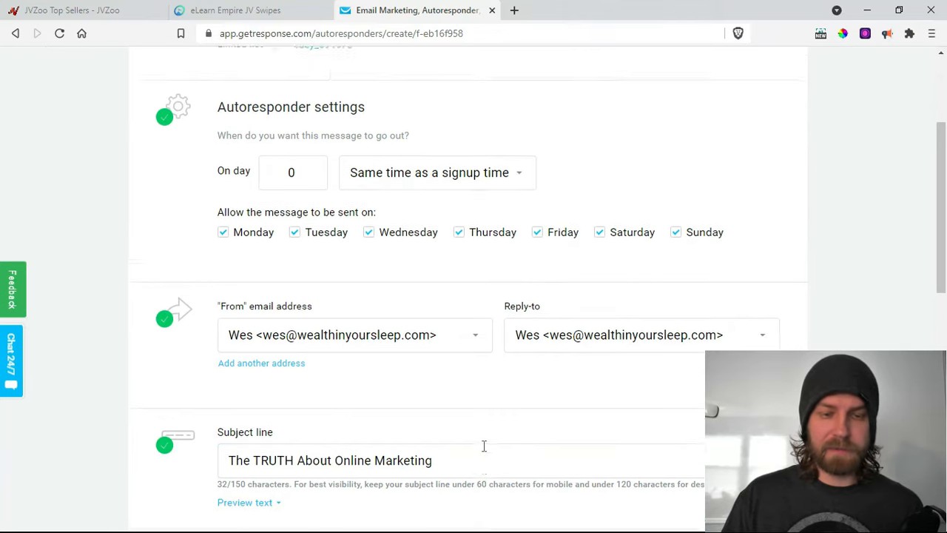
pyautogui.click(427, 173)
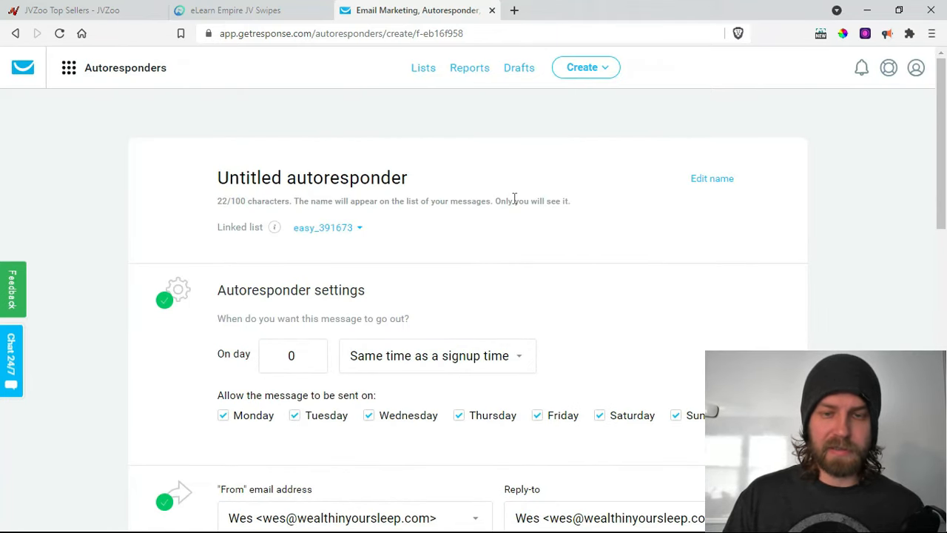
pyautogui.moveTo(413, 178); pyautogui.dragTo(159, 199)
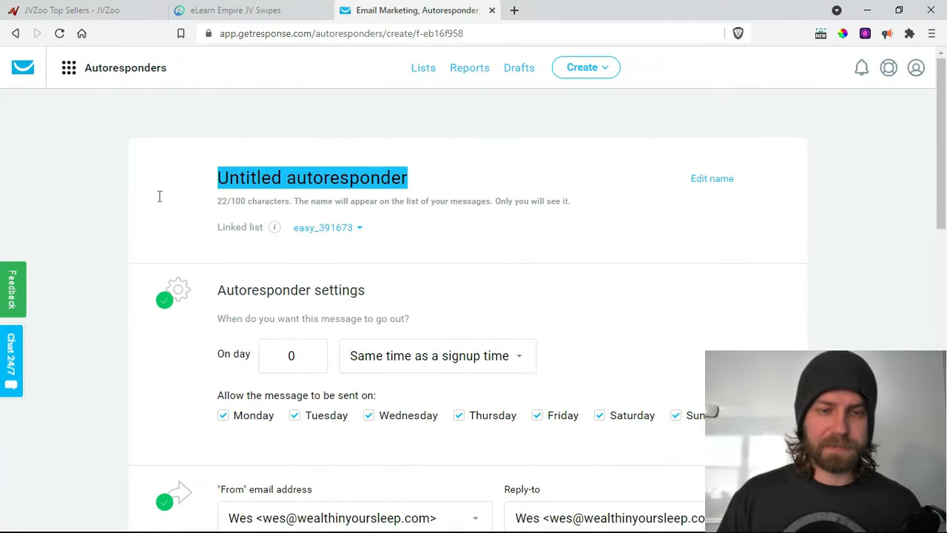
pyautogui.press('BackSpace')
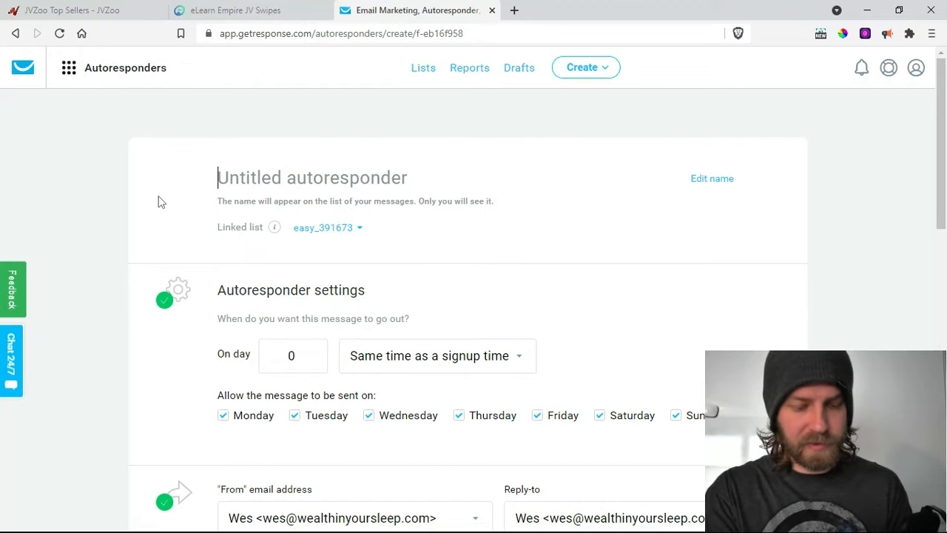
pyautogui.write('Test')
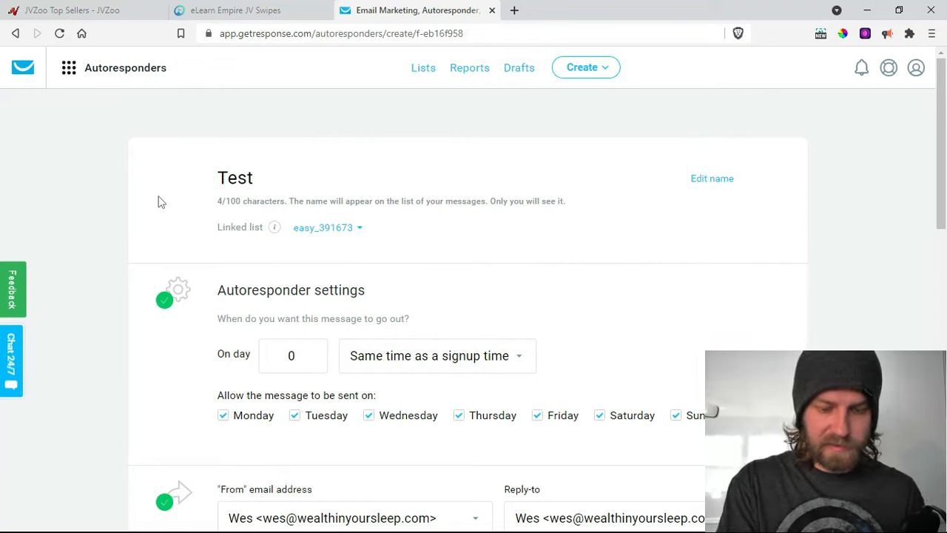
pyautogui.write('E')
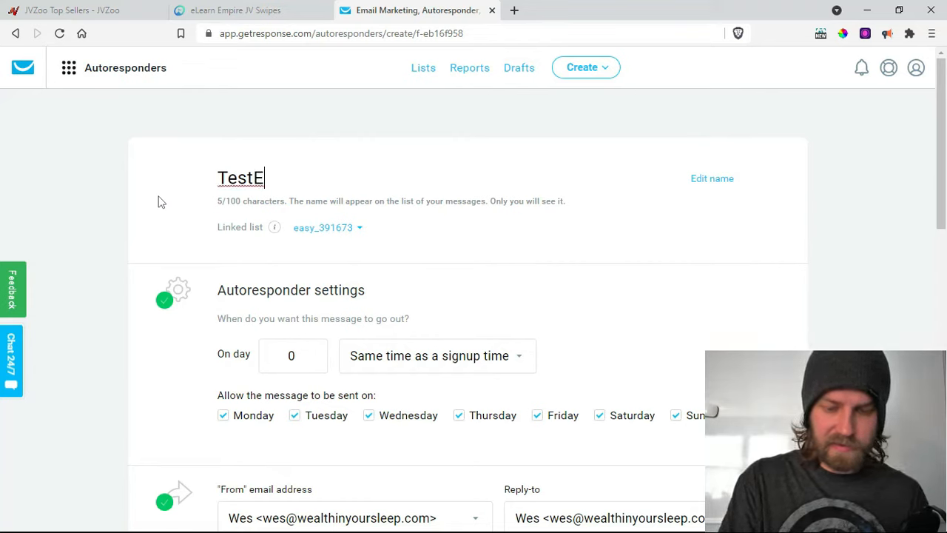
pyautogui.write('_da')
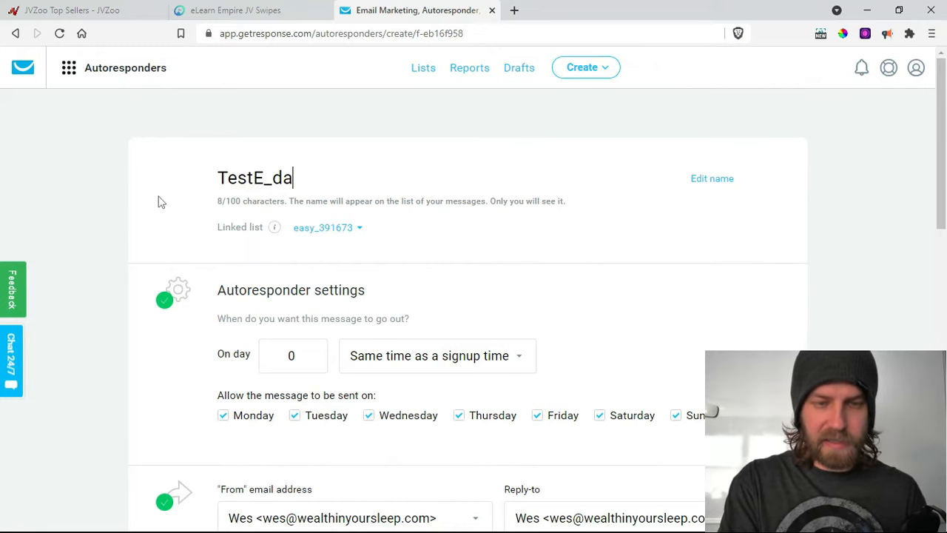
pyautogui.write('y0')
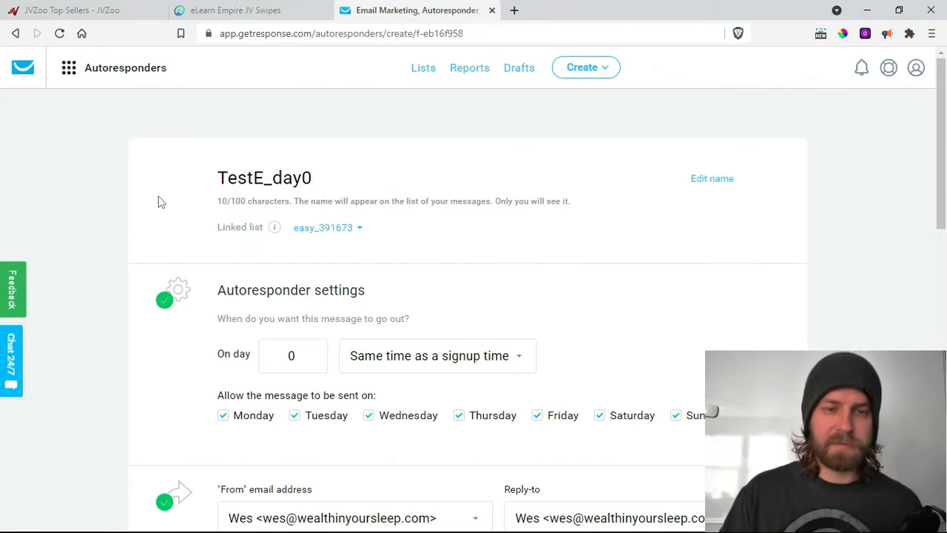
pyautogui.click(337, 231)
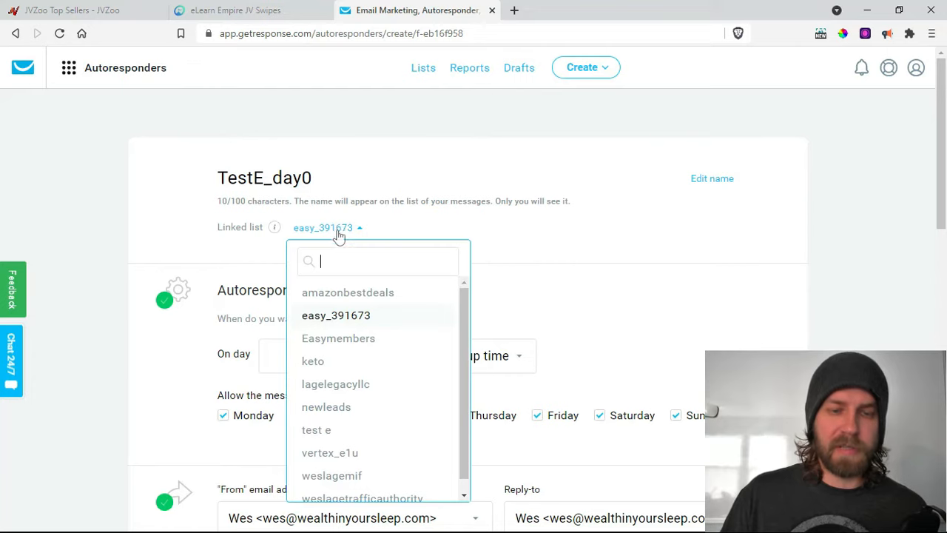
pyautogui.click(327, 432)
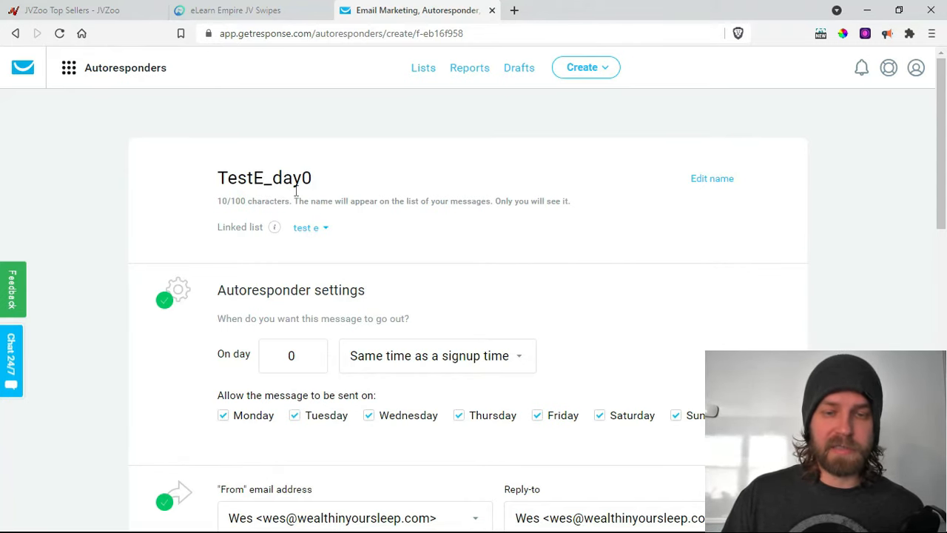
pyautogui.scroll(-1, 299, 318)
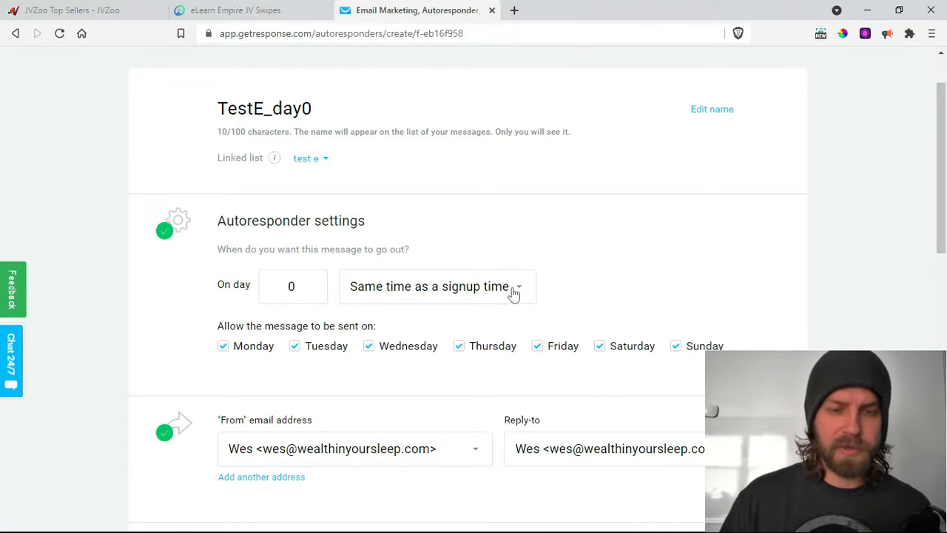
pyautogui.scroll(-1, 474, 221)
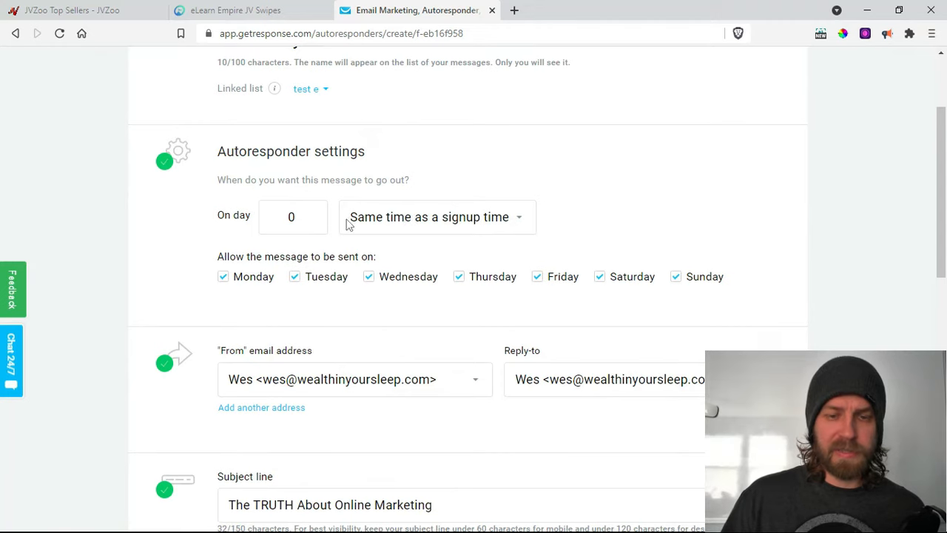
pyautogui.click(513, 221)
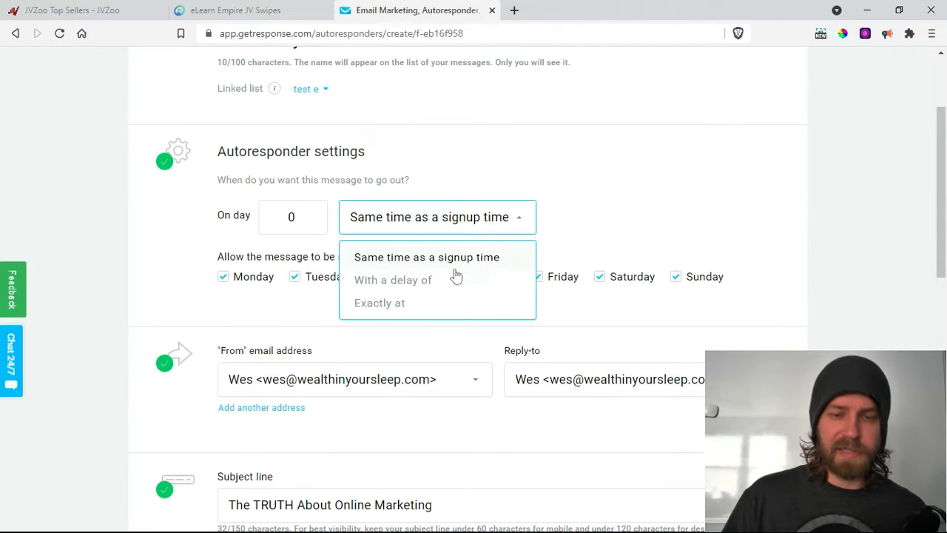
pyautogui.click(421, 280)
pyautogui.click(592, 227)
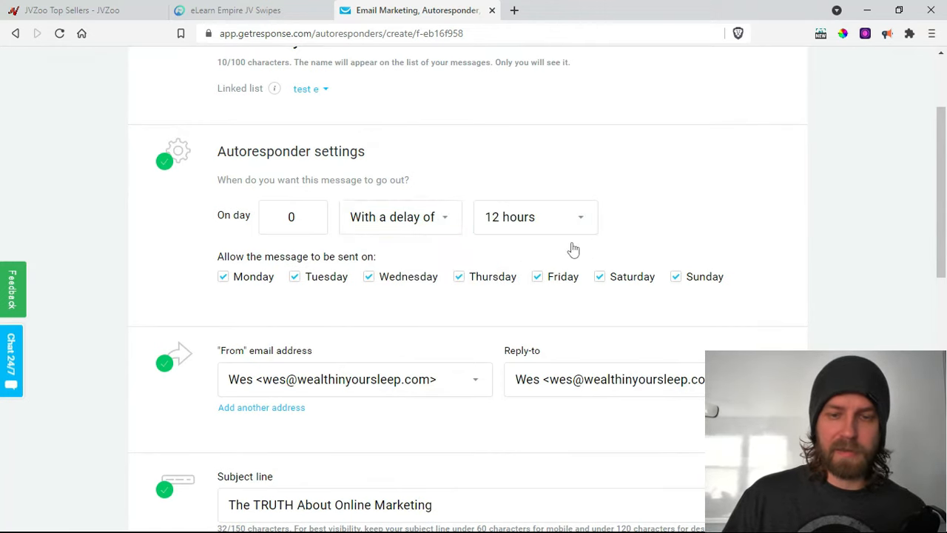
pyautogui.scroll(1, 547, 285)
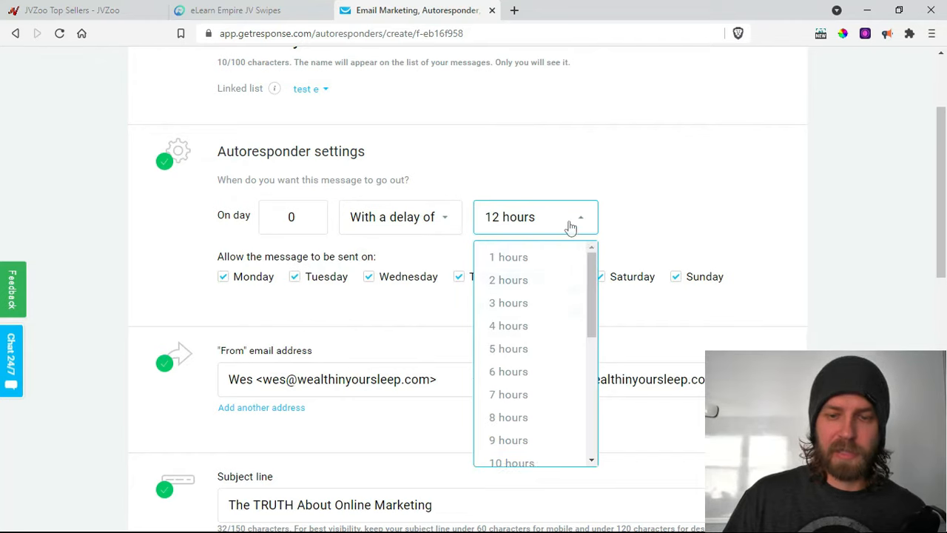
pyautogui.click(438, 221)
pyautogui.click(418, 257)
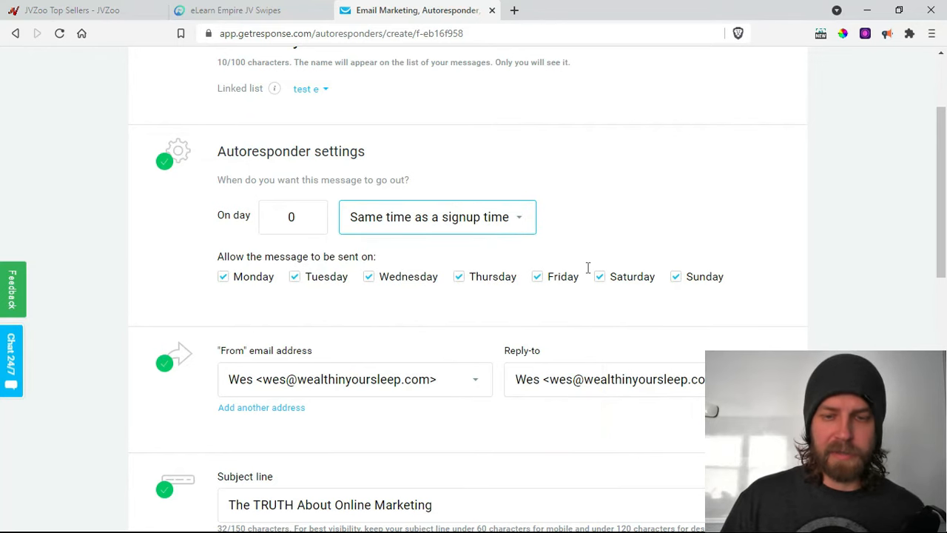
pyautogui.scroll(-2, 407, 288)
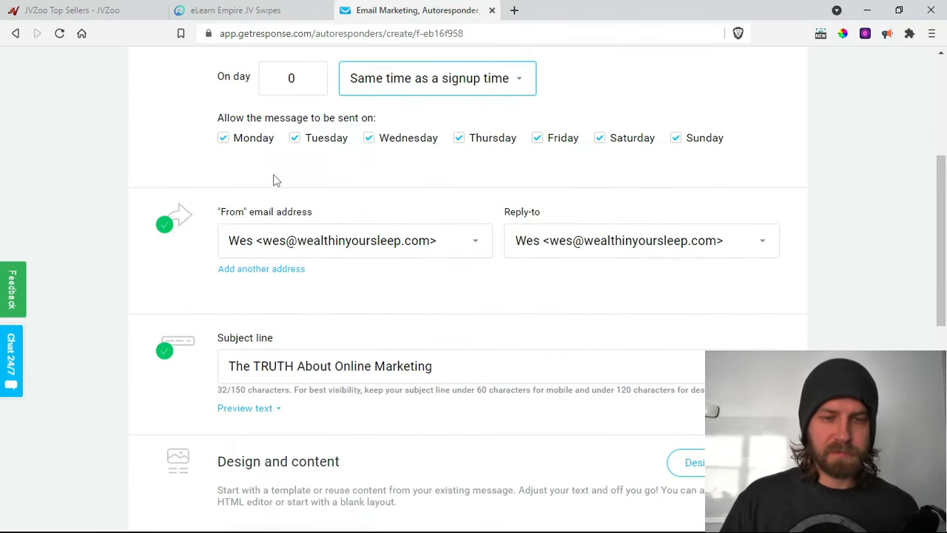
pyautogui.scroll(1, 252, 166)
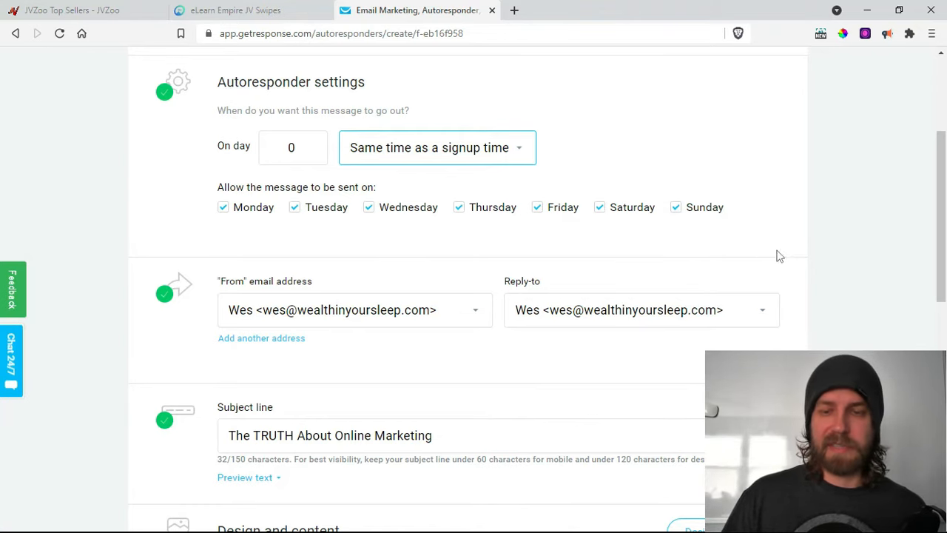
pyautogui.scroll(-1, 237, 257)
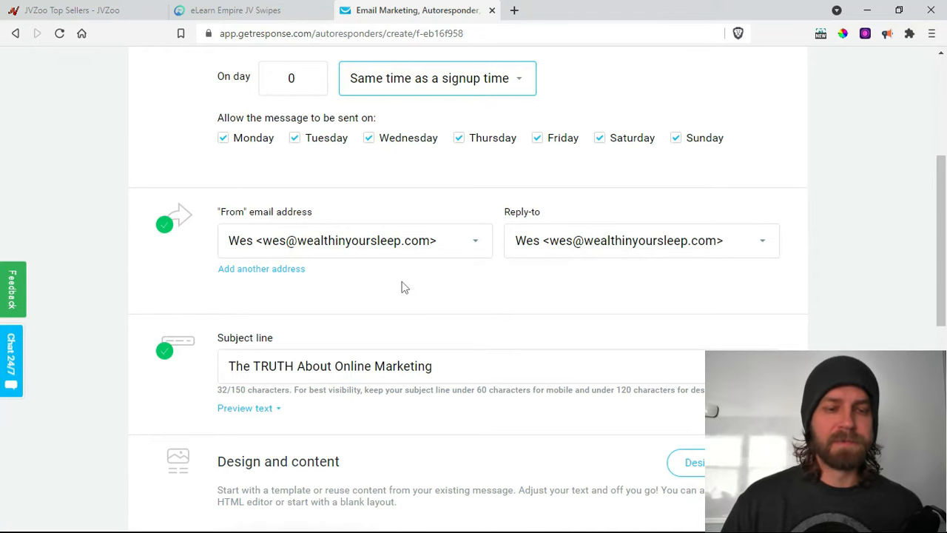
pyautogui.scroll(-1, 444, 274)
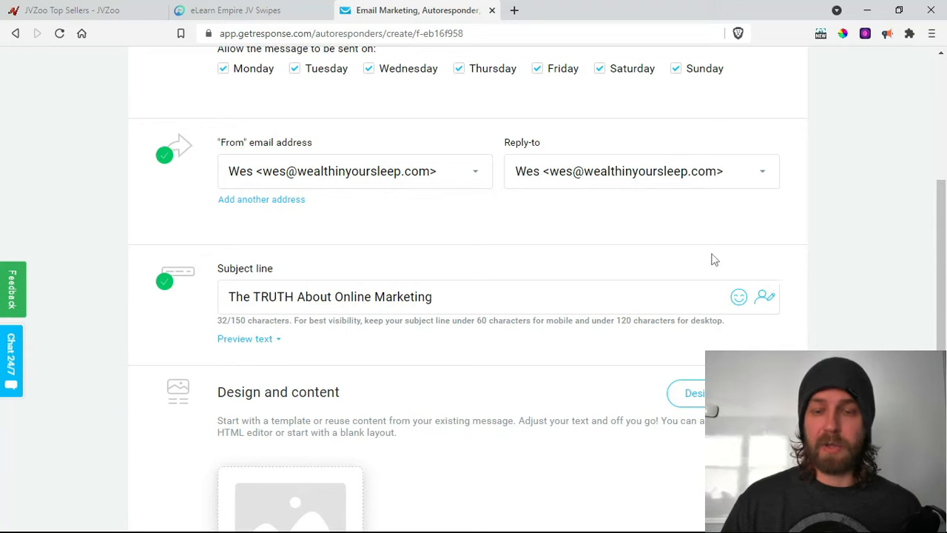
# - Browse the subject line's emoji and personalization field lists, closing both without changes
pyautogui.click(766, 302)
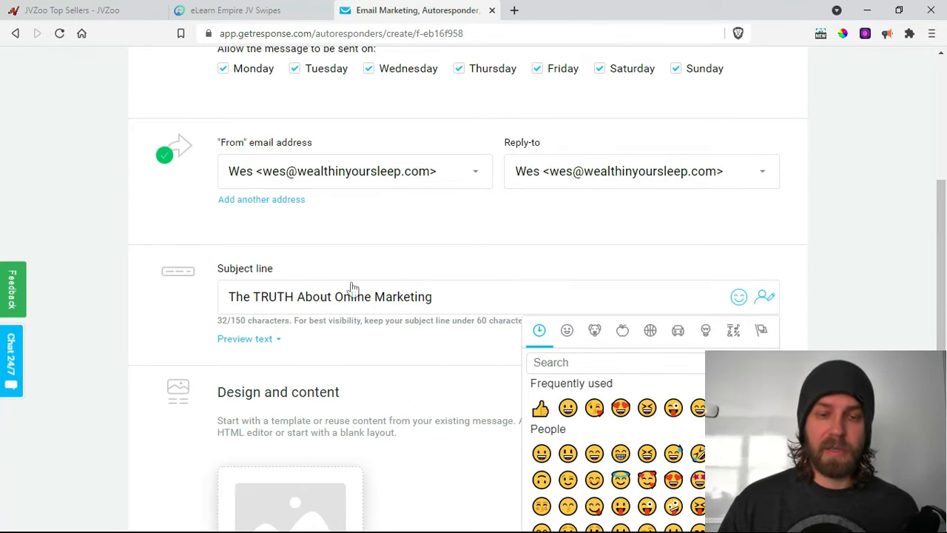
pyautogui.click(433, 296)
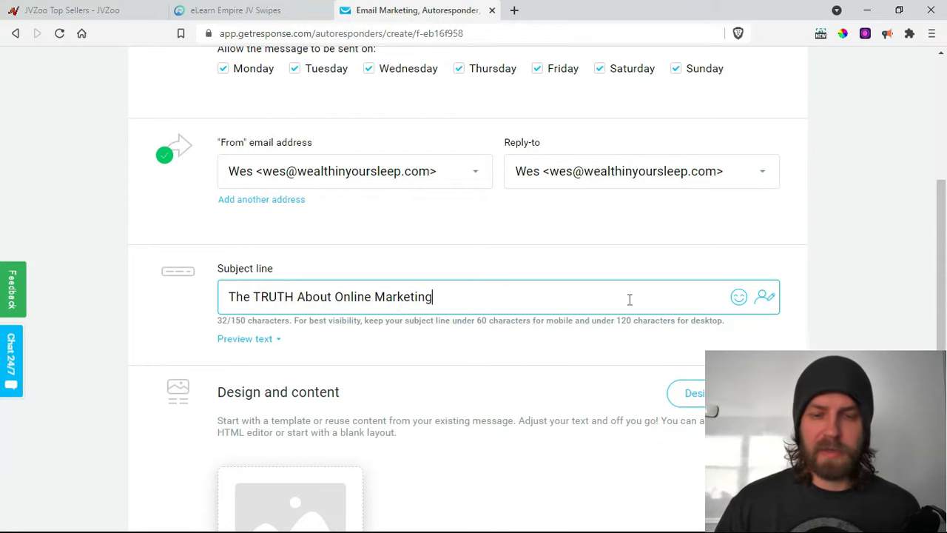
pyautogui.click(764, 300)
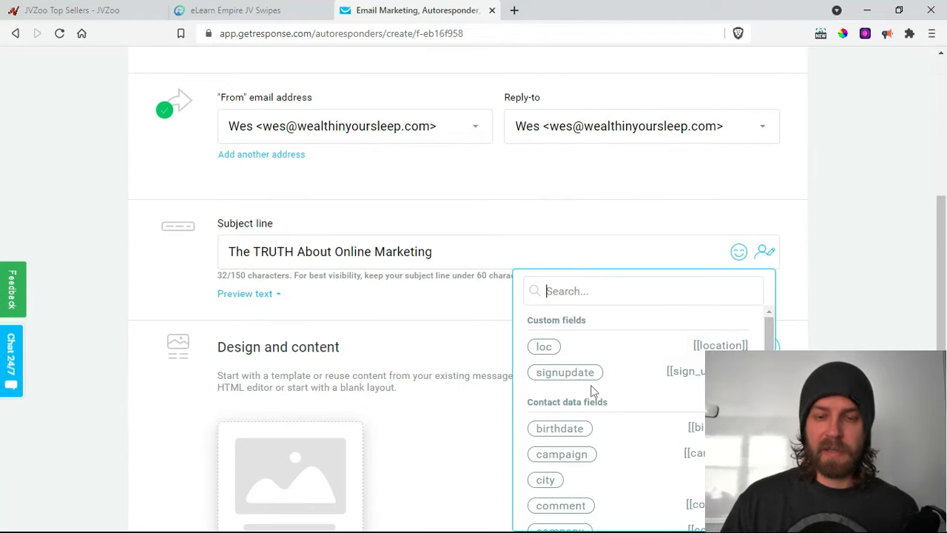
pyautogui.scroll(-2, 592, 391)
pyautogui.scroll(-1, 573, 433)
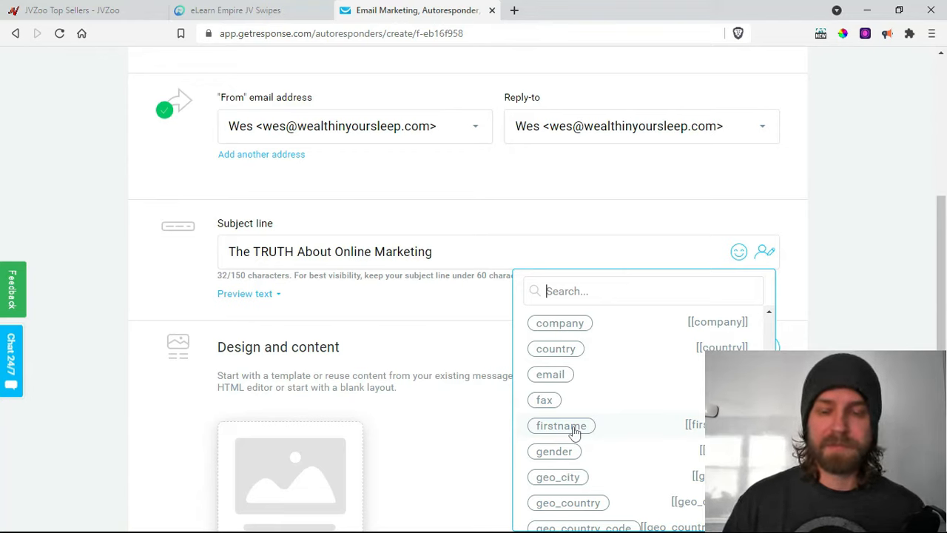
pyautogui.scroll(-5, 574, 433)
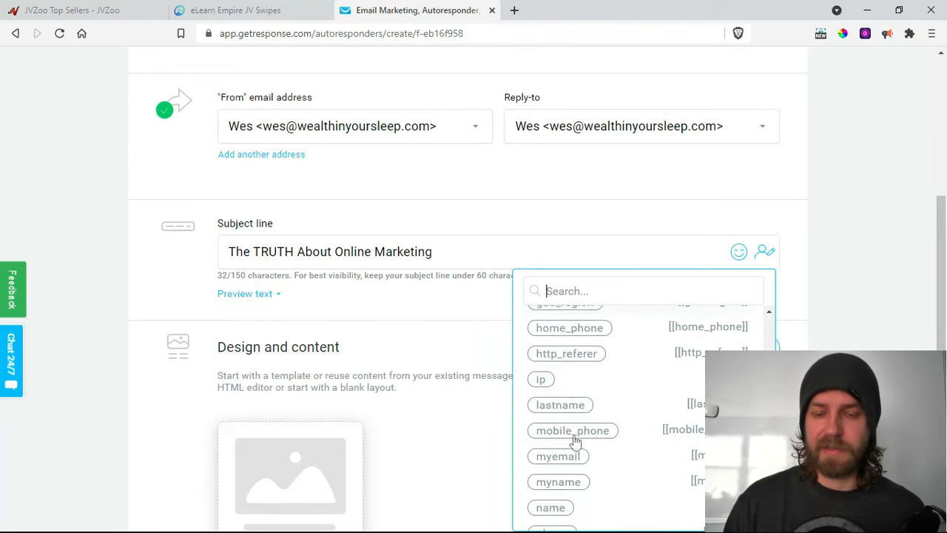
pyautogui.scroll(-2, 576, 440)
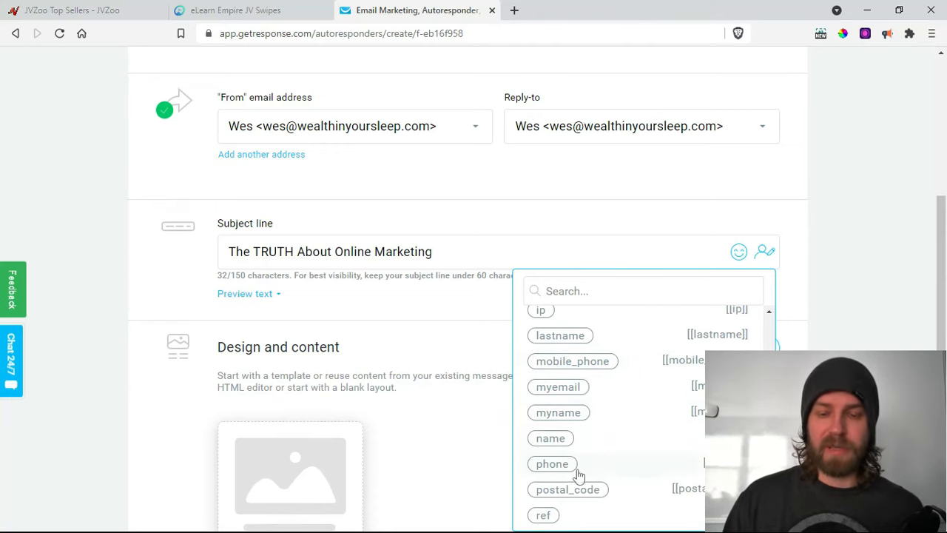
pyautogui.scroll(-2, 601, 421)
pyautogui.scroll(-1, 578, 414)
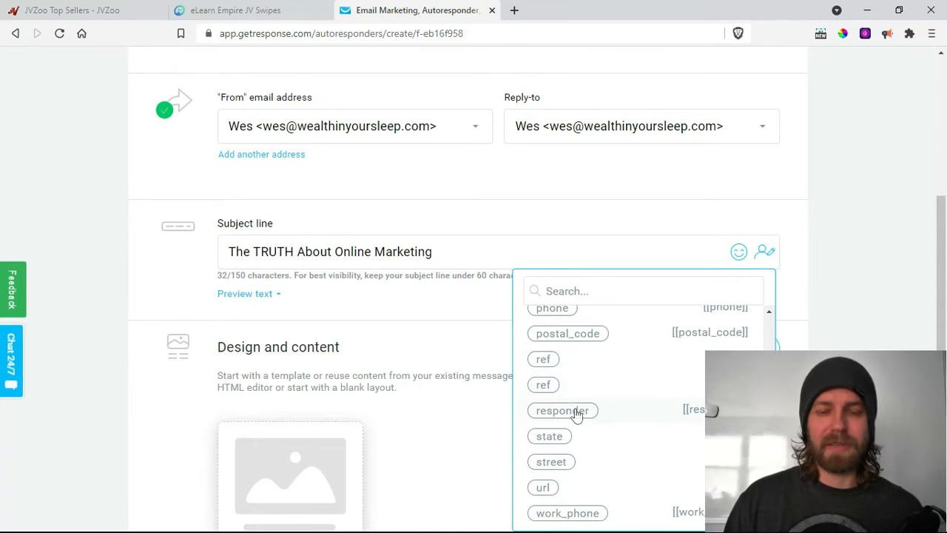
pyautogui.scroll(6, 580, 418)
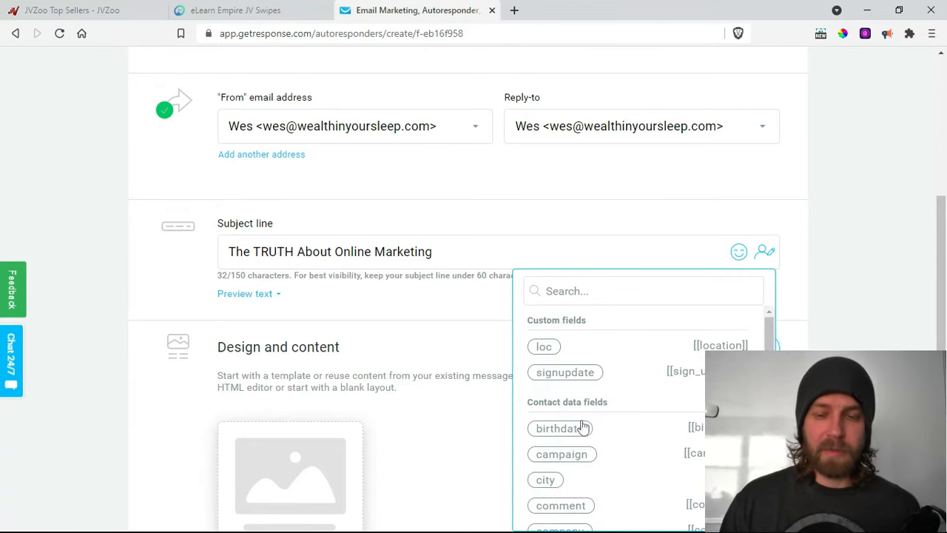
pyautogui.scroll(2, 607, 430)
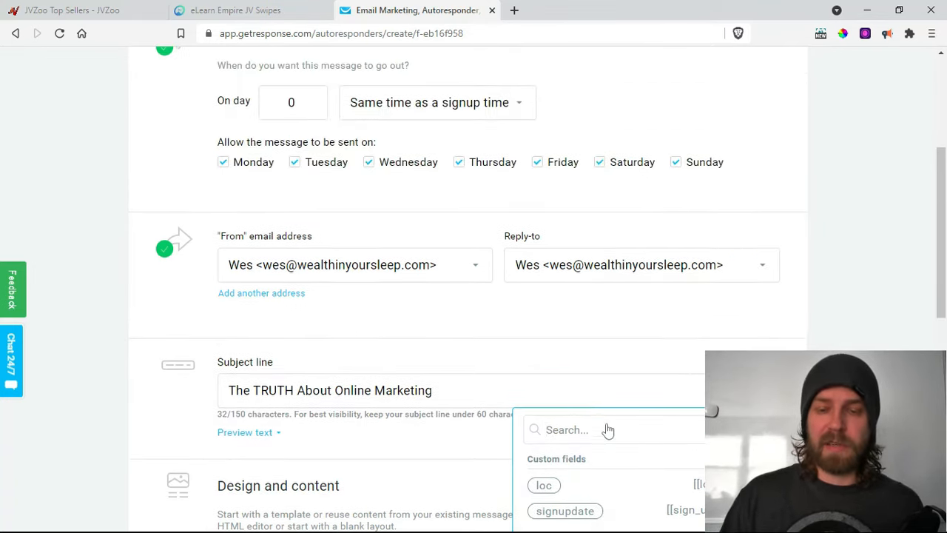
pyautogui.click(514, 391)
pyautogui.scroll(-4, 474, 444)
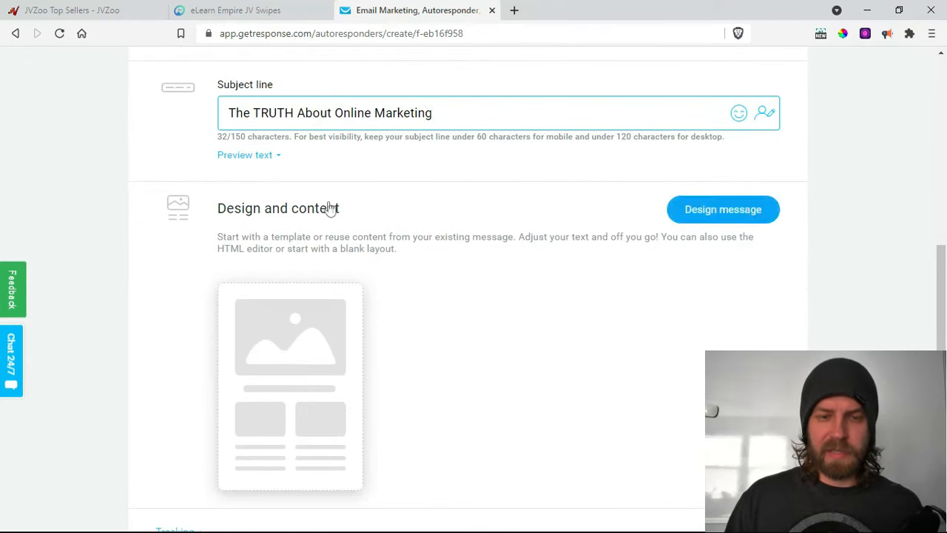
# - Start the message design, copy the swipe email from the eLearn Empire JV Swipes page, and use a blank template
pyautogui.moveTo(296, 390)
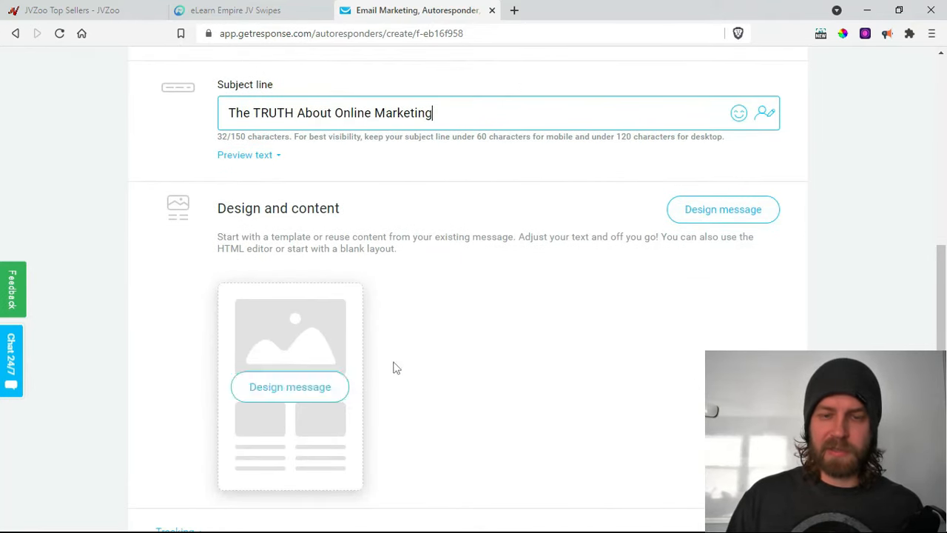
pyautogui.click(289, 387)
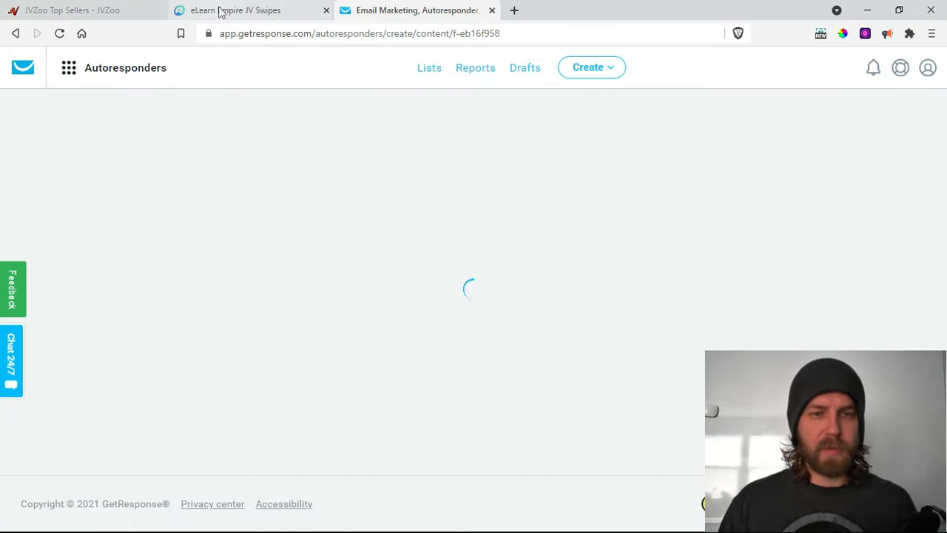
pyautogui.click(221, 12)
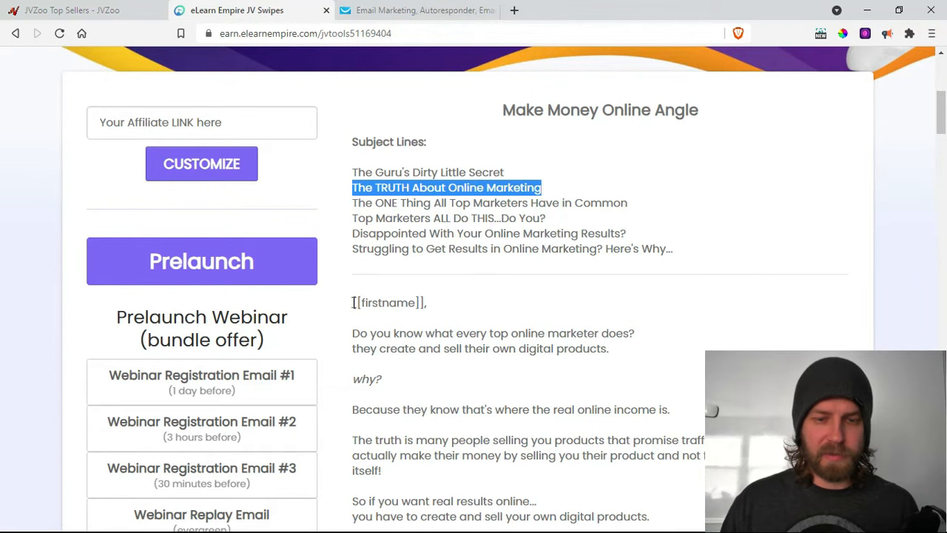
pyautogui.moveTo(354, 303); pyautogui.dragTo(474, 152)
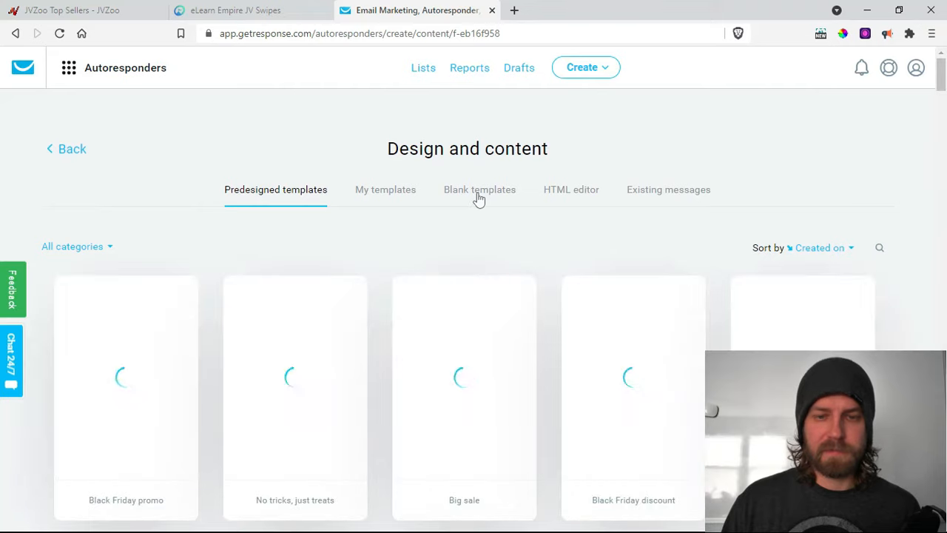
pyautogui.click(480, 196)
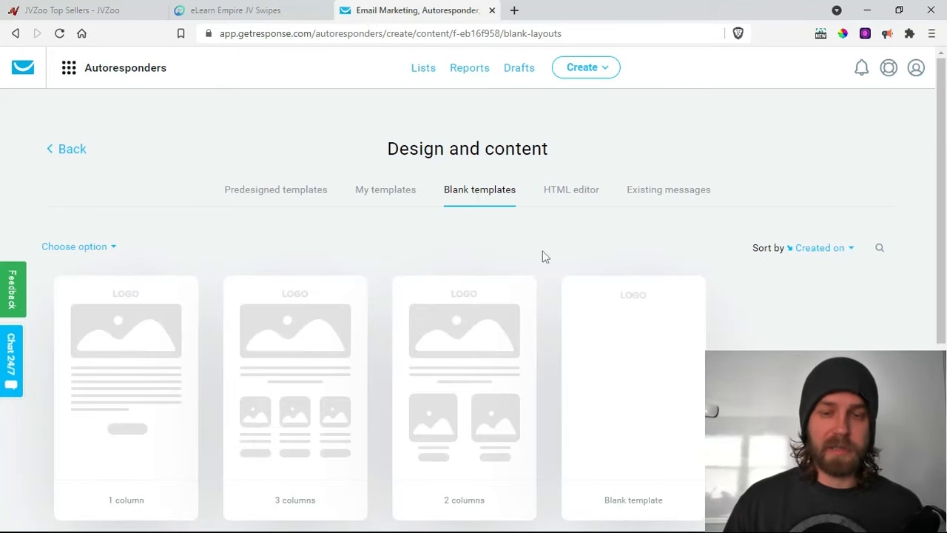
pyautogui.click(642, 395)
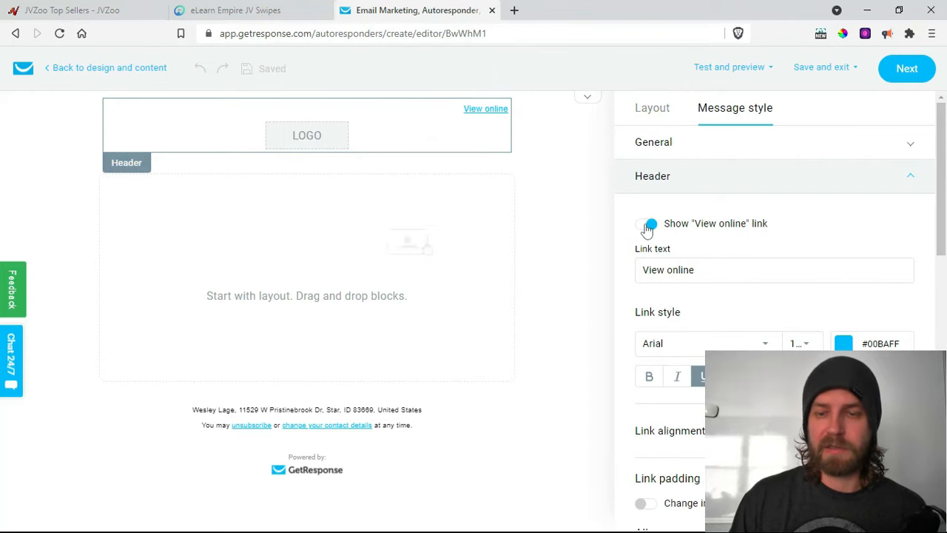
# - Hide the header's View online link and logo, and add a text block at the top
pyautogui.click(649, 225)
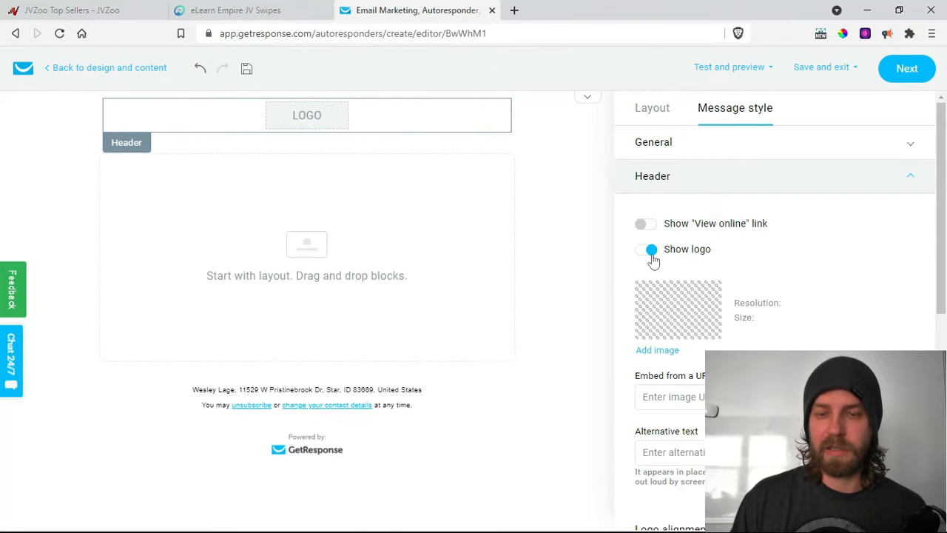
pyautogui.click(648, 252)
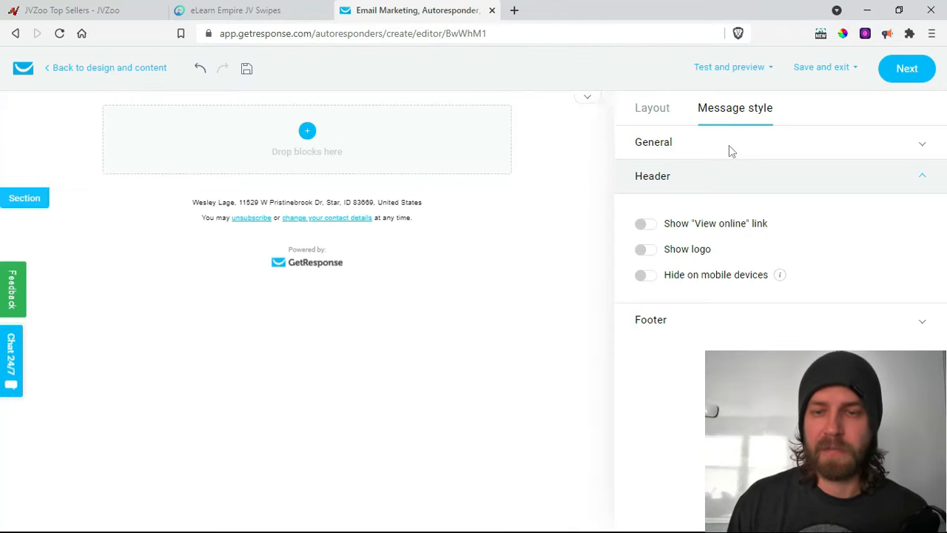
pyautogui.click(652, 109)
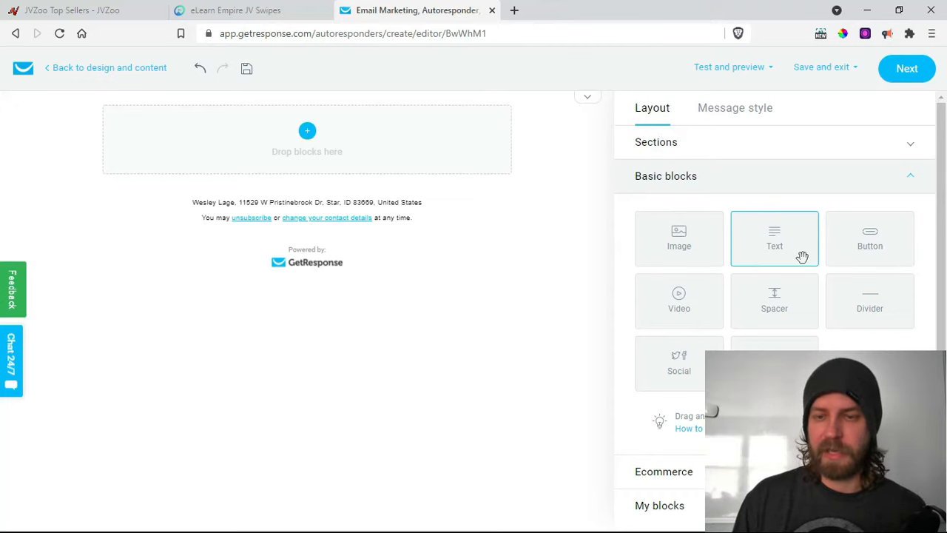
pyautogui.moveTo(802, 257); pyautogui.dragTo(311, 190)
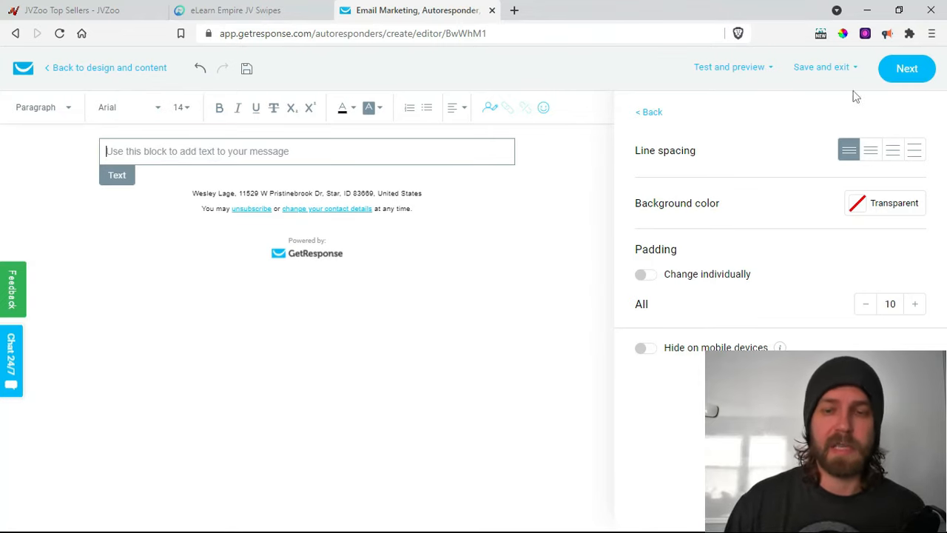
# - Add image, text and image blocks below the first text, above the footer, then edit the top text block
pyautogui.click(658, 115)
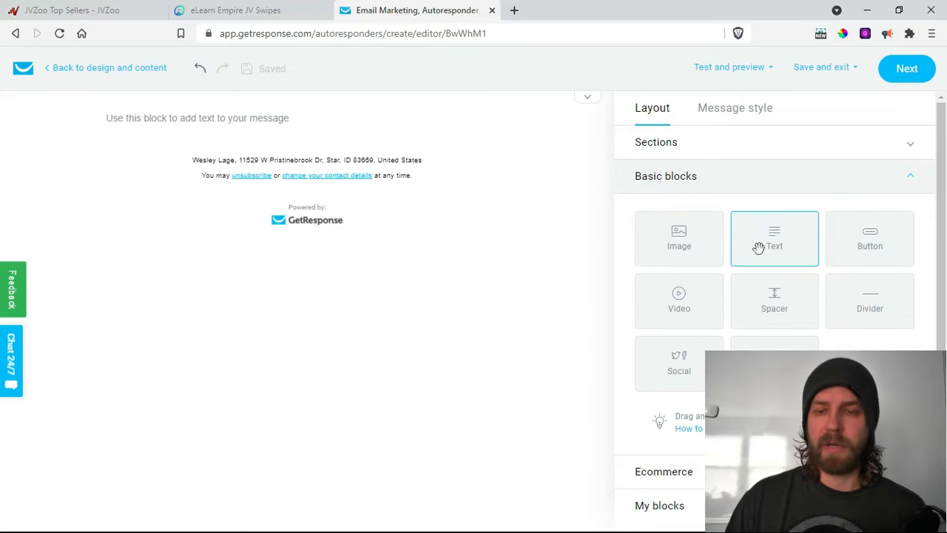
pyautogui.moveTo(664, 241); pyautogui.dragTo(269, 203)
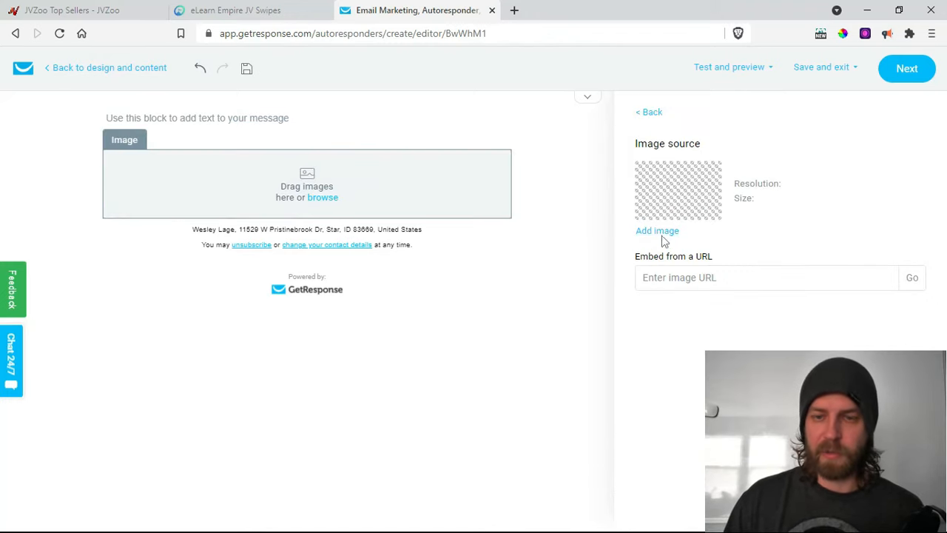
pyautogui.click(638, 112)
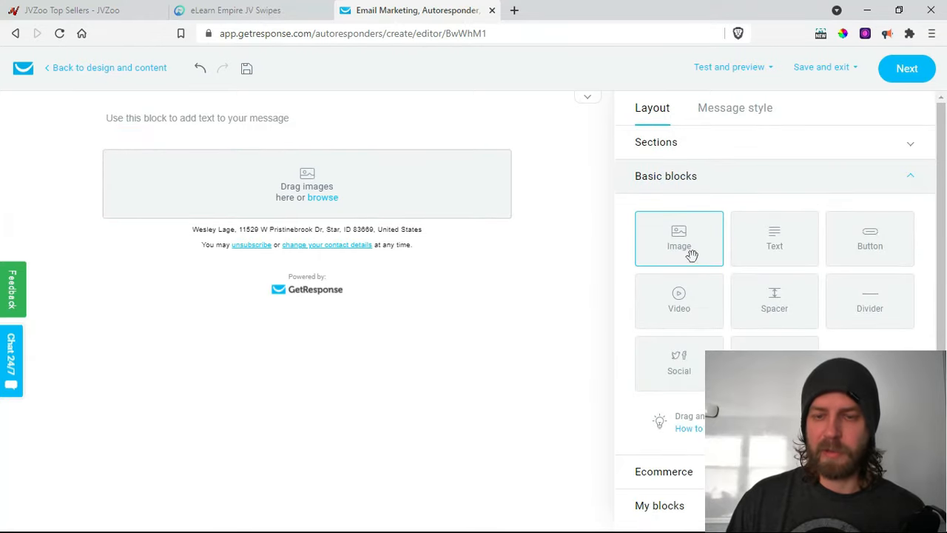
pyautogui.moveTo(590, 229); pyautogui.dragTo(309, 253)
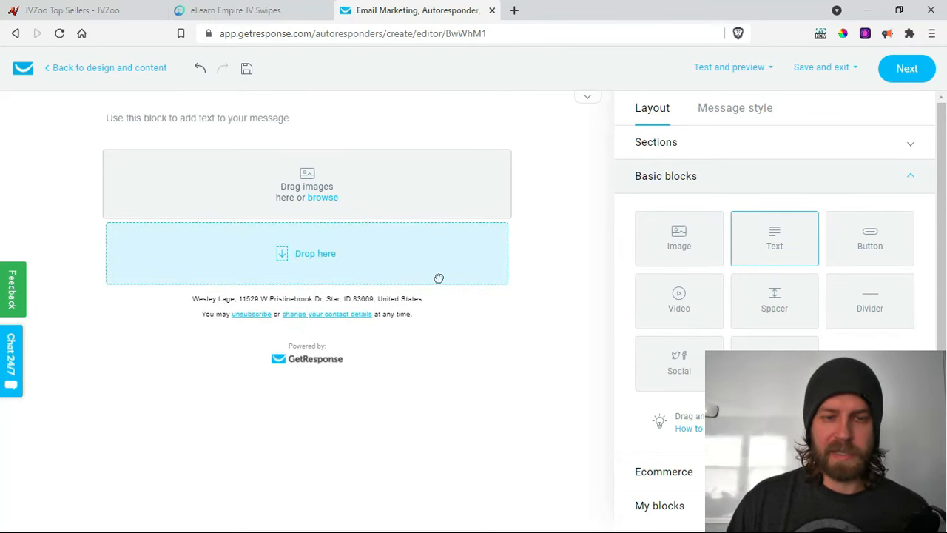
pyautogui.moveTo(439, 278); pyautogui.dragTo(446, 276)
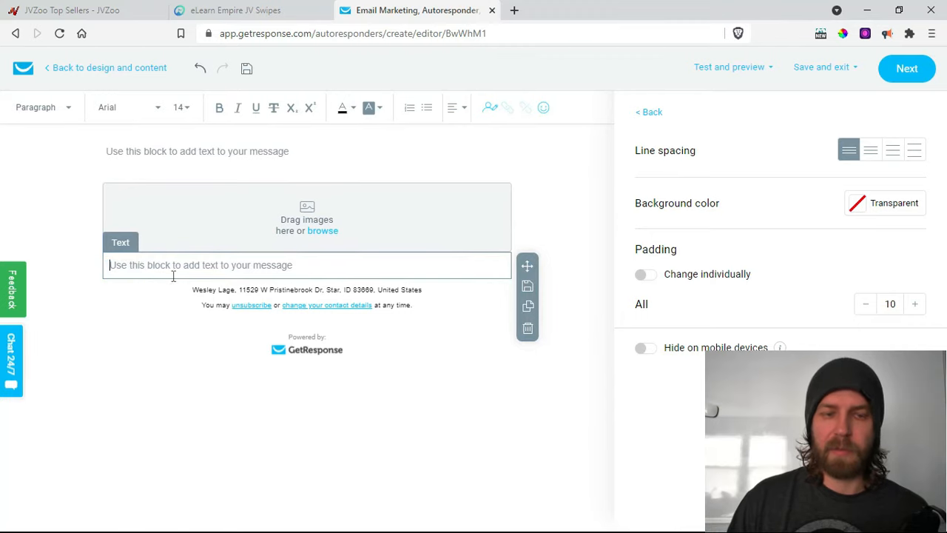
pyautogui.click(651, 113)
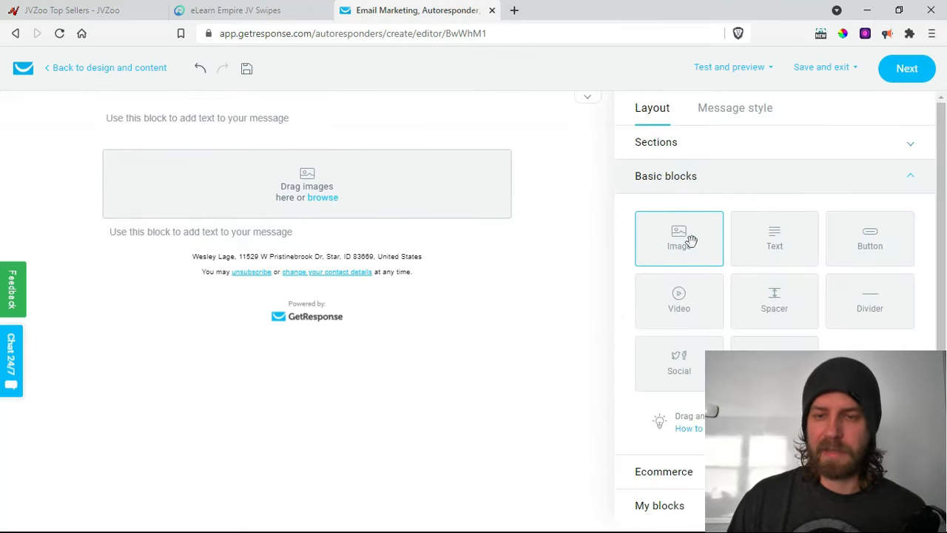
pyautogui.moveTo(688, 244); pyautogui.dragTo(220, 272)
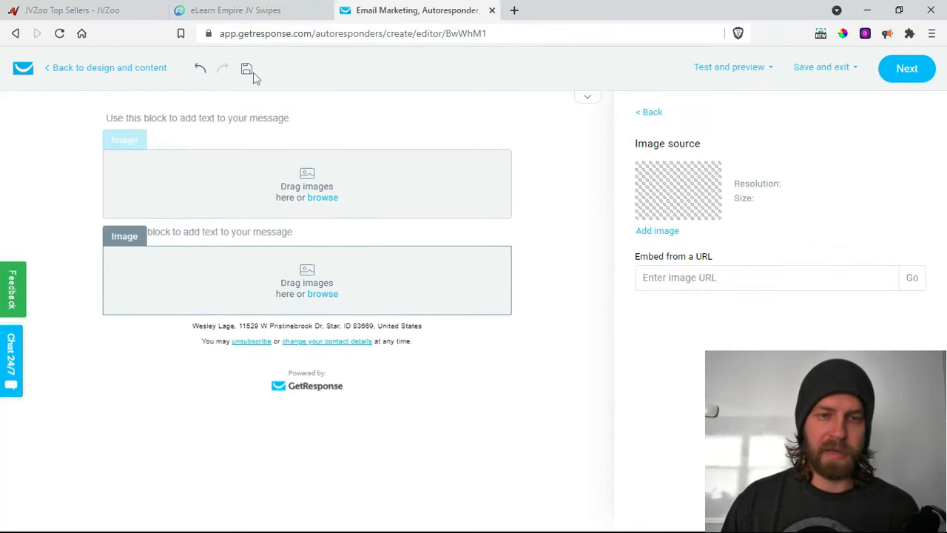
pyautogui.click(298, 211)
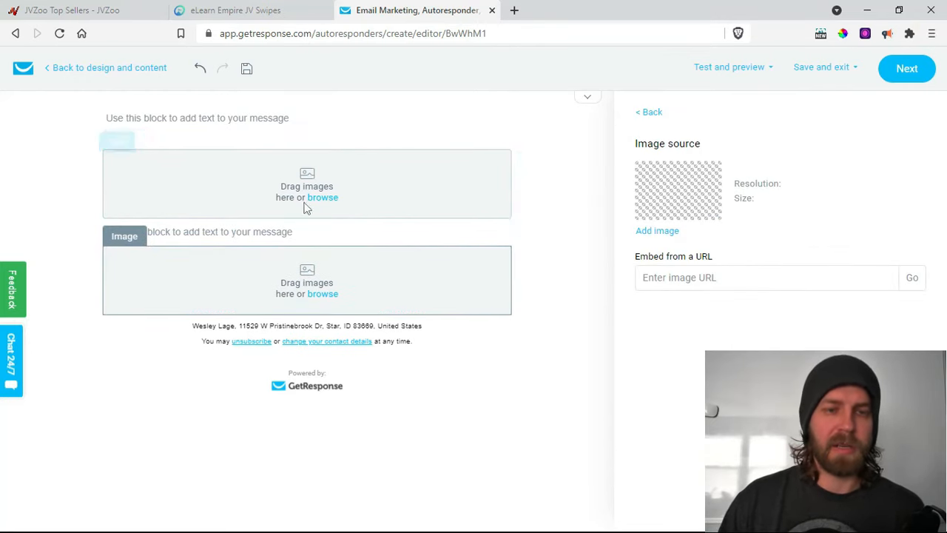
pyautogui.click(317, 125)
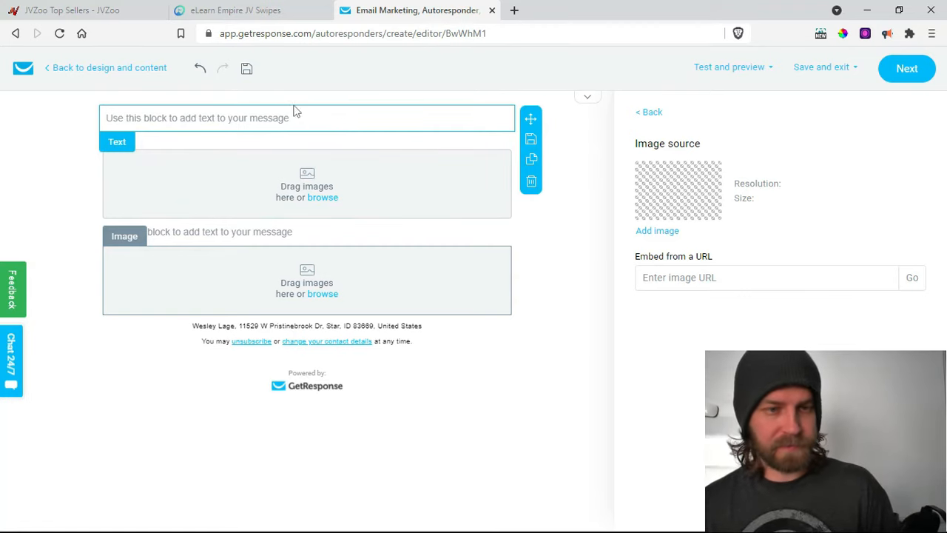
pyautogui.click(261, 124)
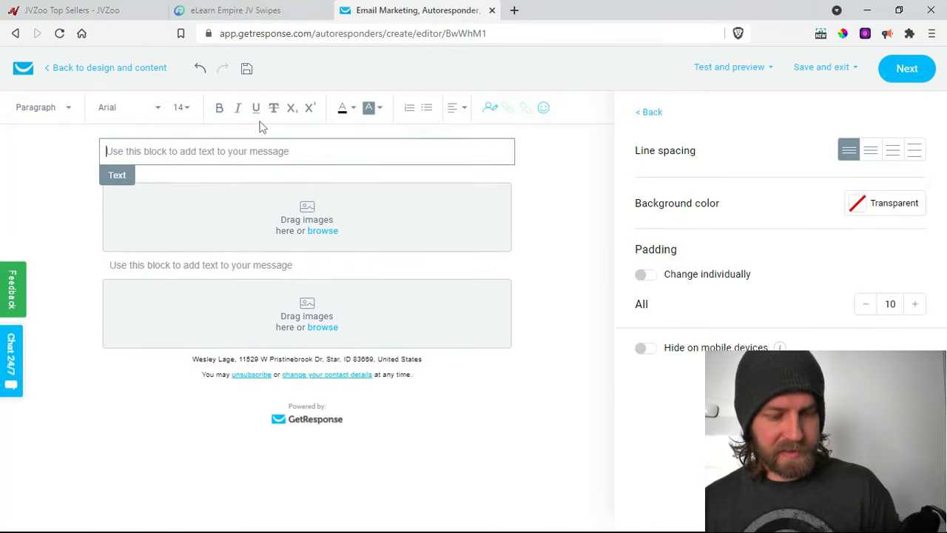
# - Paste the swipe email into the top text block and make all its text black
pyautogui.hotkey('ctrl', 'v')
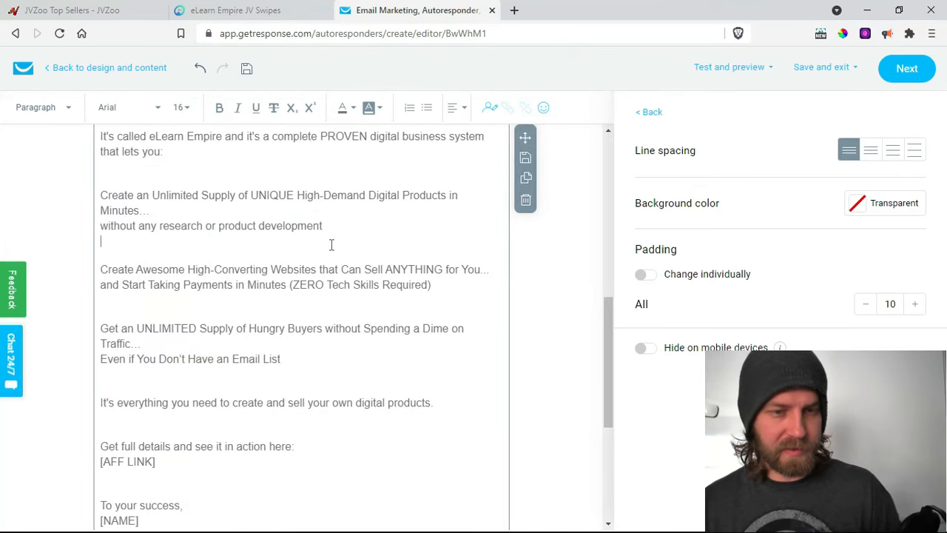
pyautogui.rightClick(331, 247)
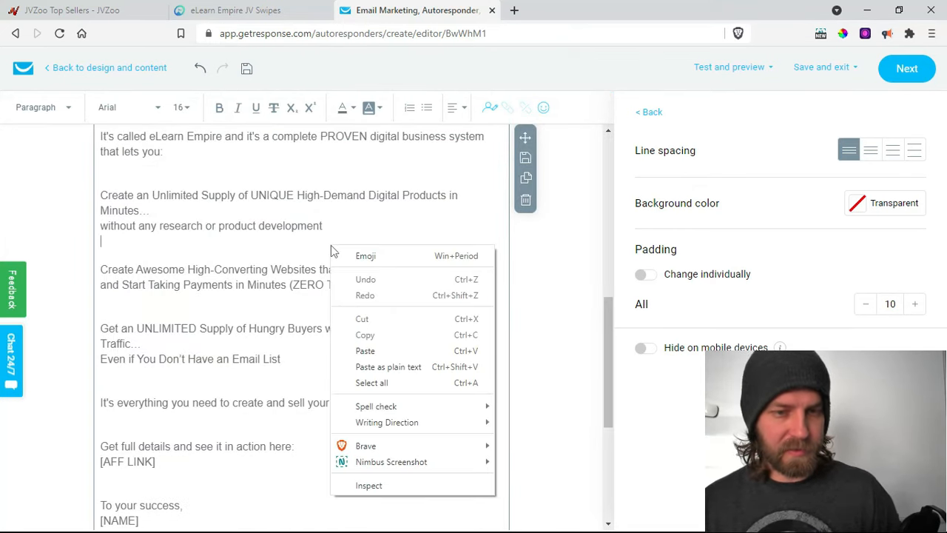
pyautogui.click(400, 384)
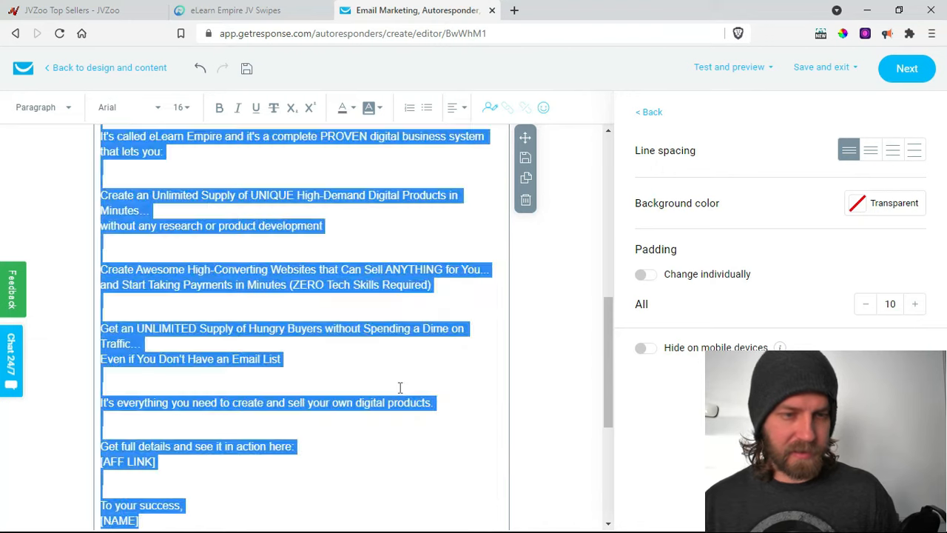
pyautogui.click(353, 108)
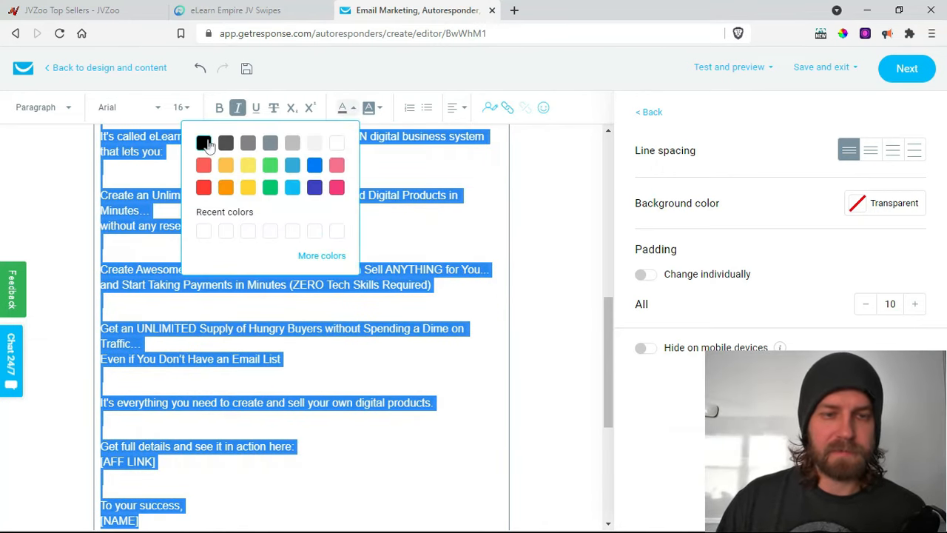
pyautogui.click(204, 143)
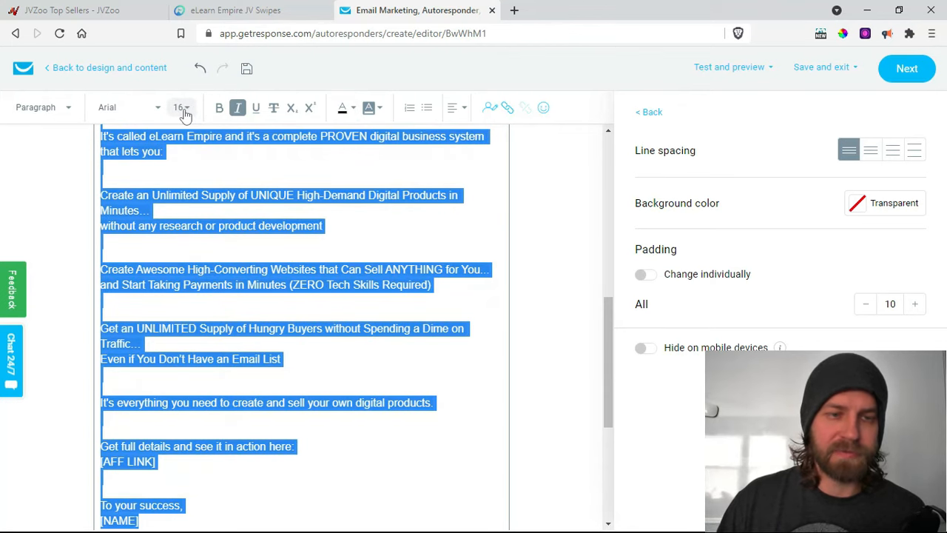
# - Set the entire email text to font size 14
pyautogui.click(182, 110)
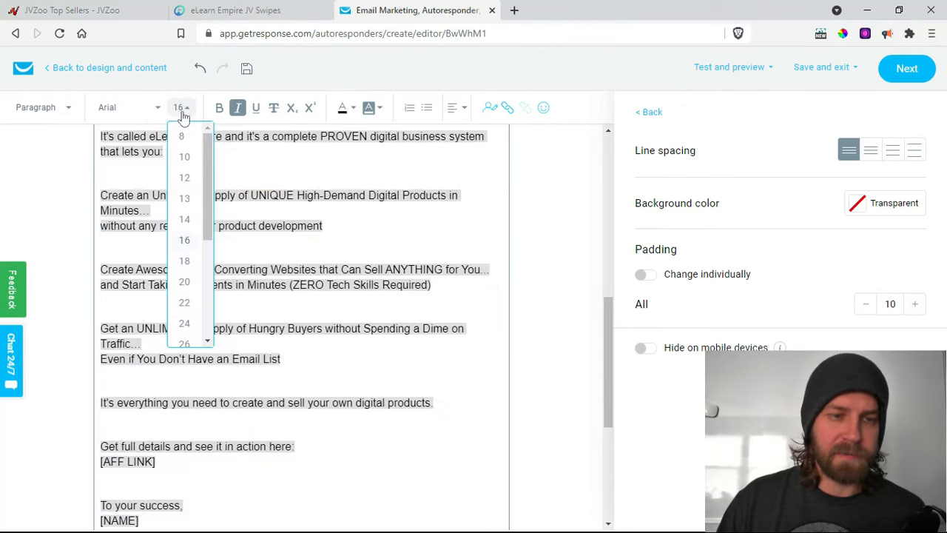
pyautogui.click(189, 221)
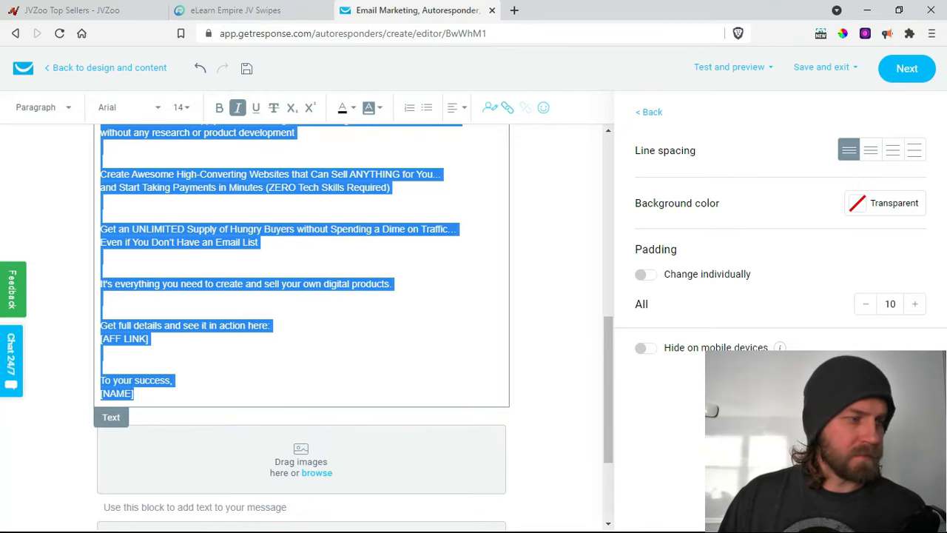
pyautogui.click(325, 250)
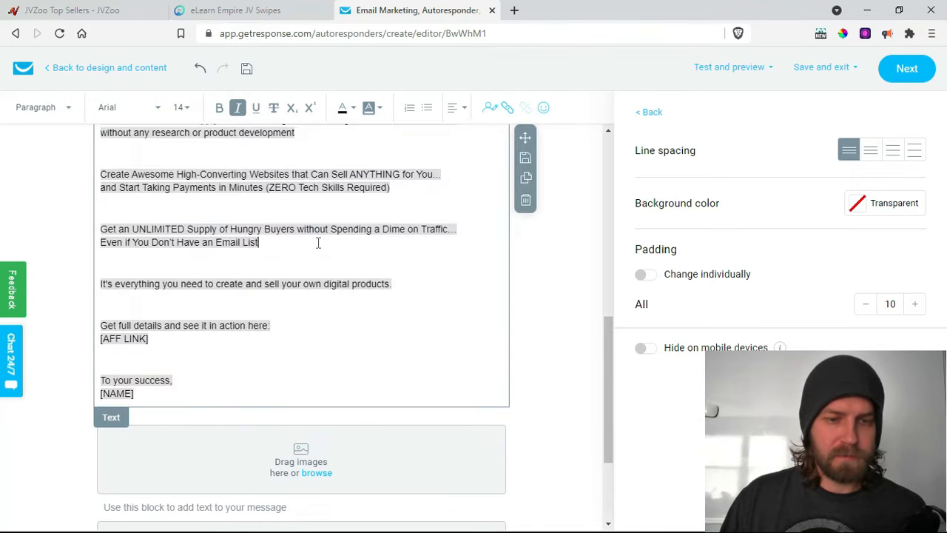
pyautogui.scroll(2, 325, 251)
pyautogui.scroll(5, 325, 252)
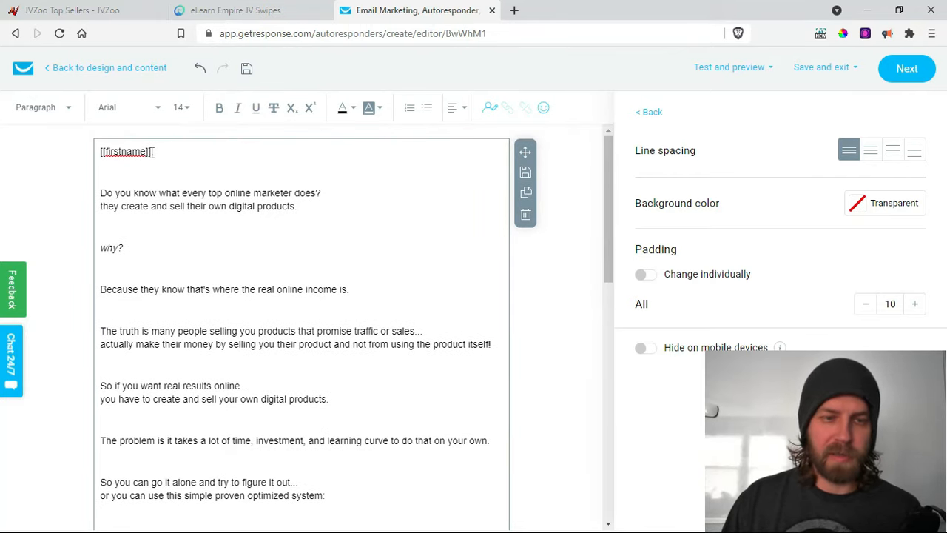
# - Replace the [[firstname]] text in the greeting with the 'name' personalization field
pyautogui.moveTo(151, 151); pyautogui.dragTo(102, 153)
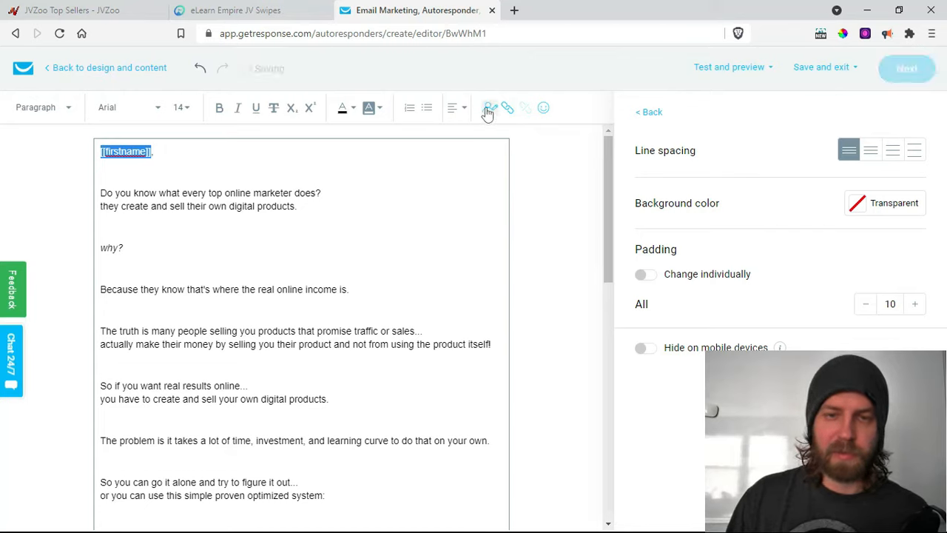
pyautogui.click(488, 110)
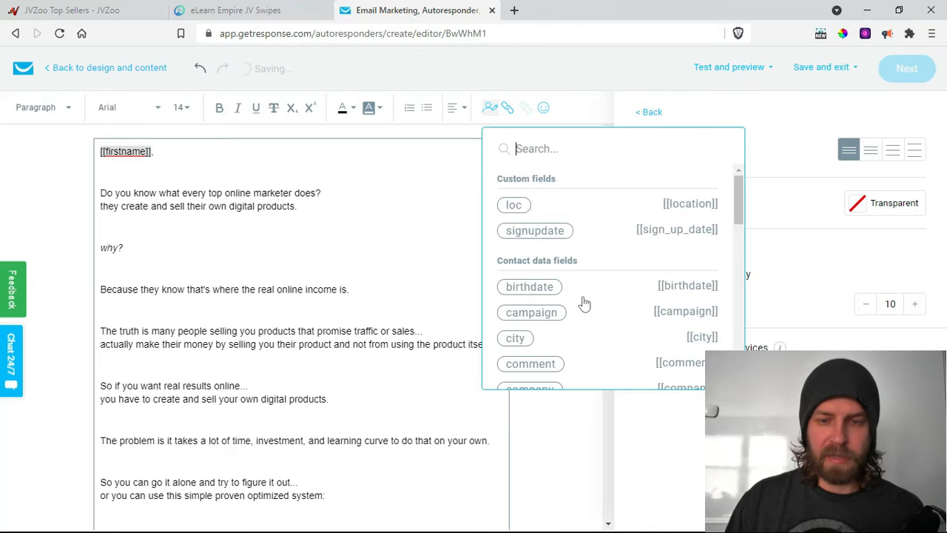
pyautogui.scroll(-10, 585, 304)
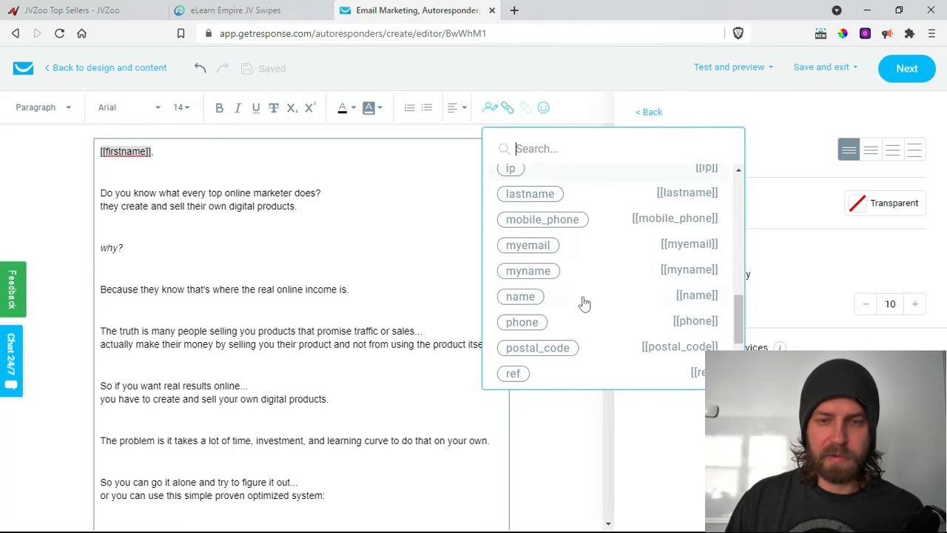
pyautogui.scroll(-4, 560, 255)
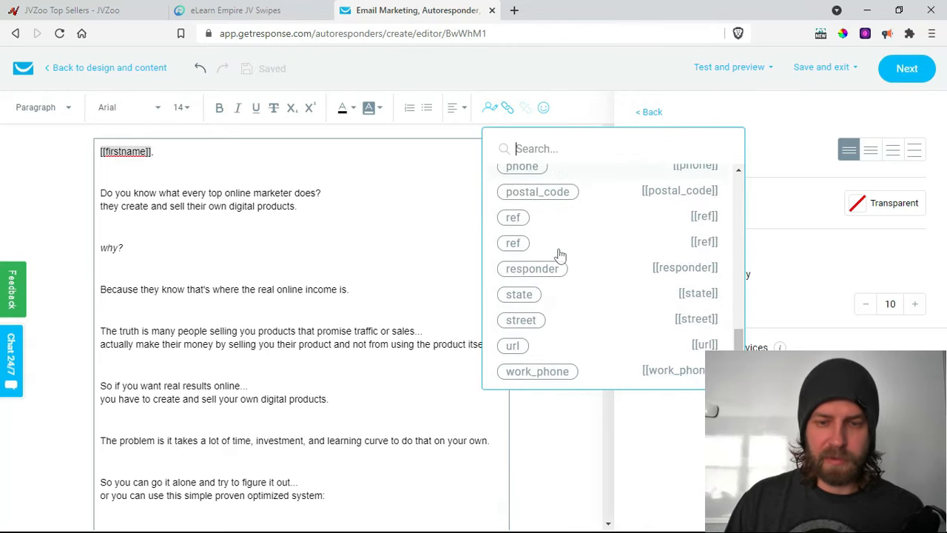
pyautogui.scroll(3, 561, 255)
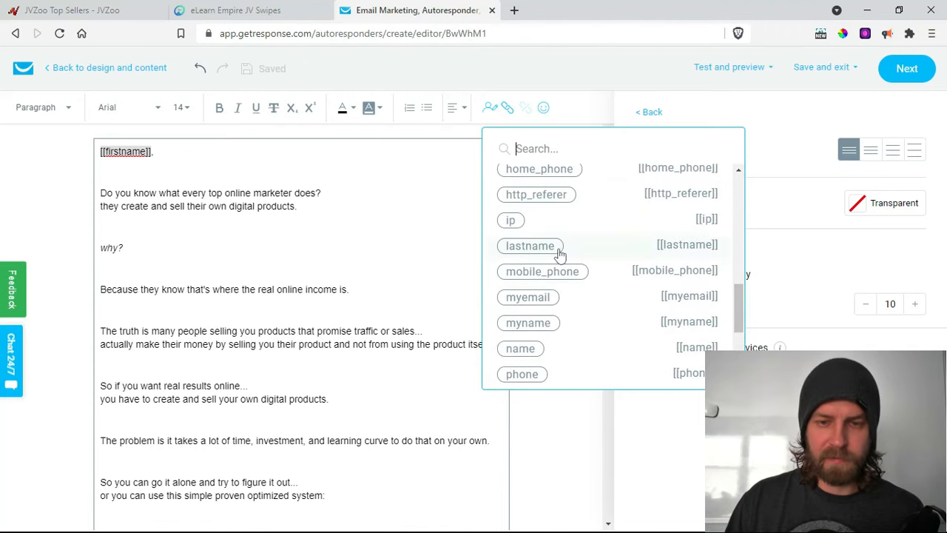
pyautogui.click(527, 347)
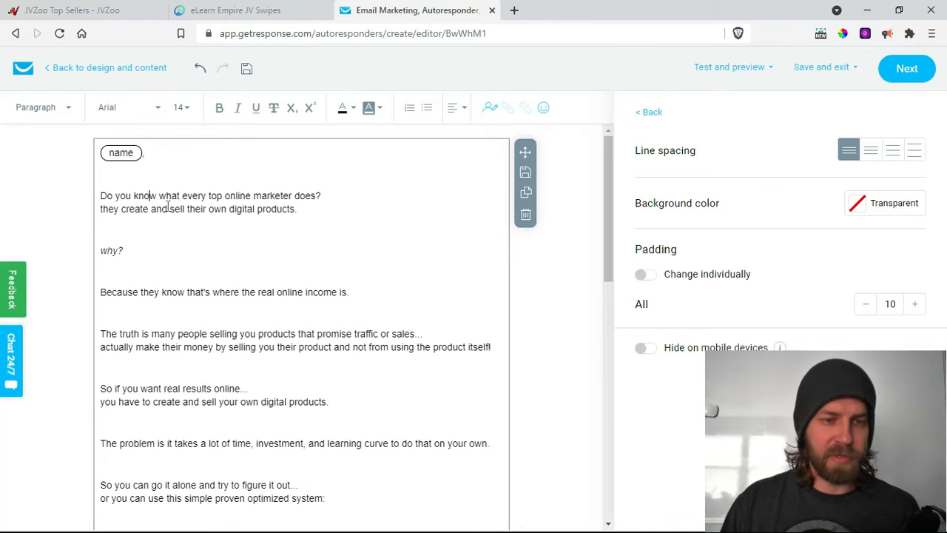
pyautogui.scroll(-1, 168, 206)
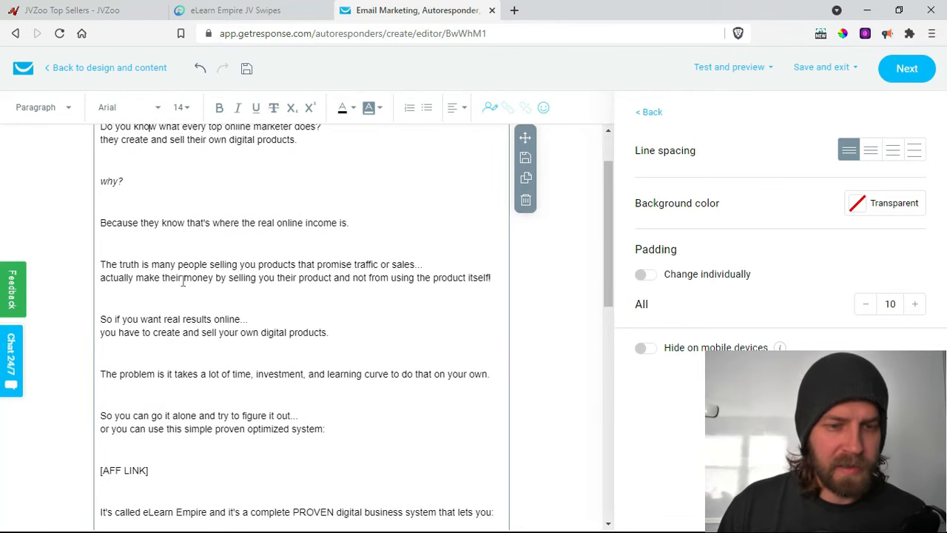
pyautogui.click(100, 320)
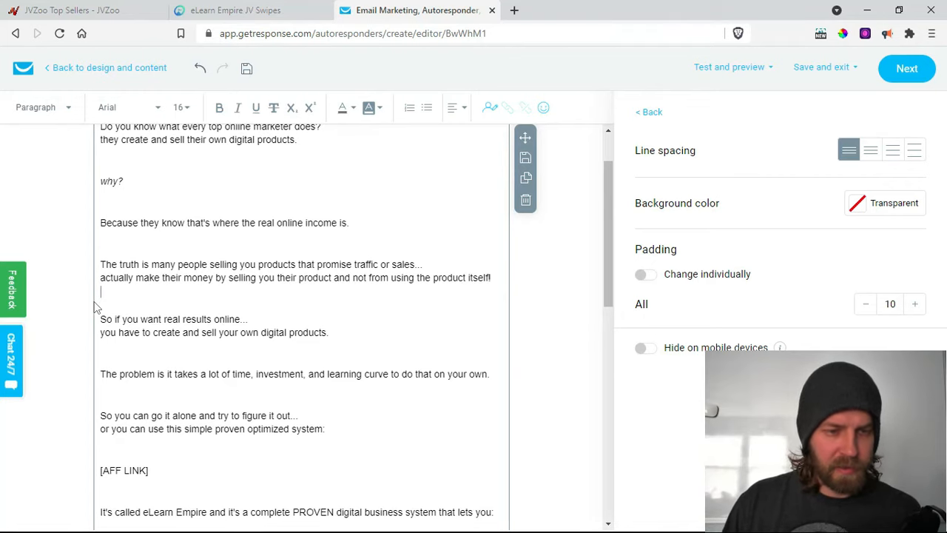
# - Cut the text from 'So if you want real results online' onward and paste it into the lower text block
pyautogui.moveTo(101, 319); pyautogui.dragTo(269, 247)
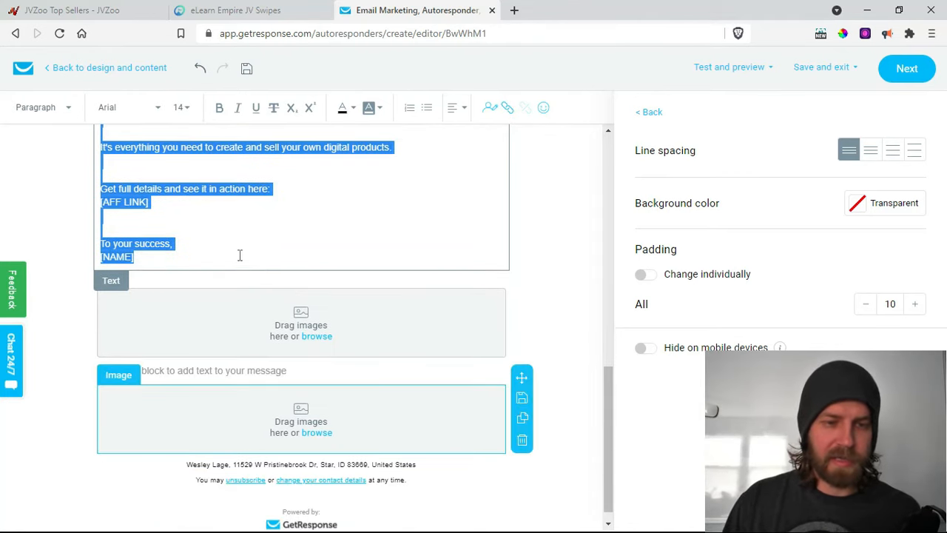
pyautogui.rightClick(126, 244)
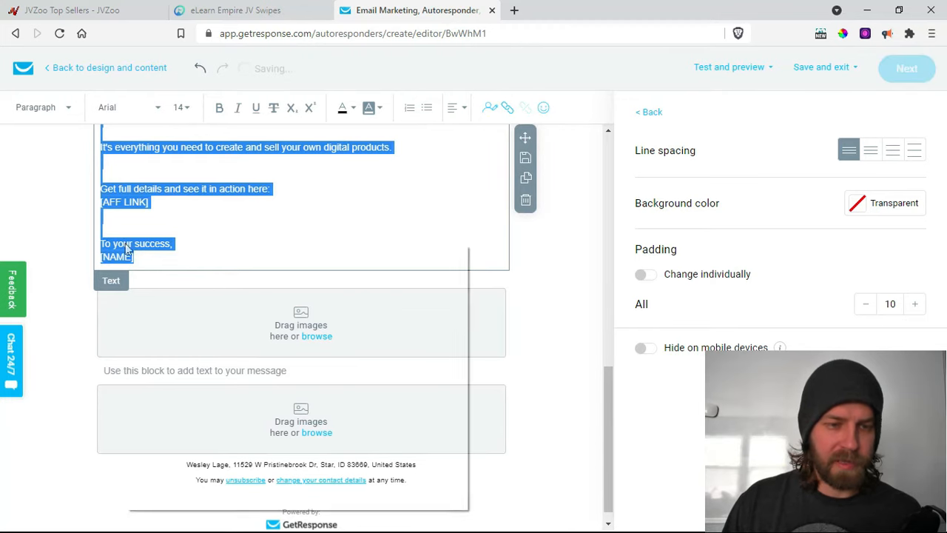
pyautogui.click(166, 280)
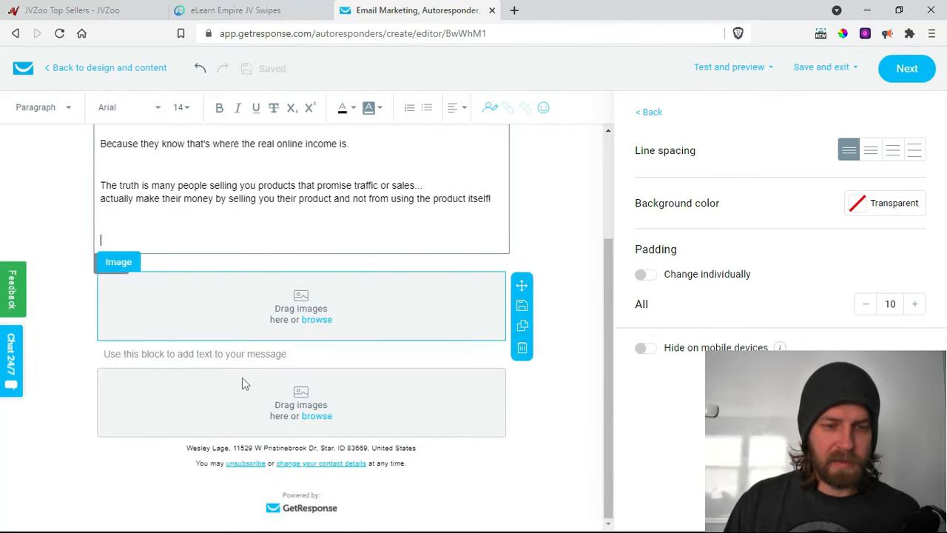
pyautogui.click(244, 358)
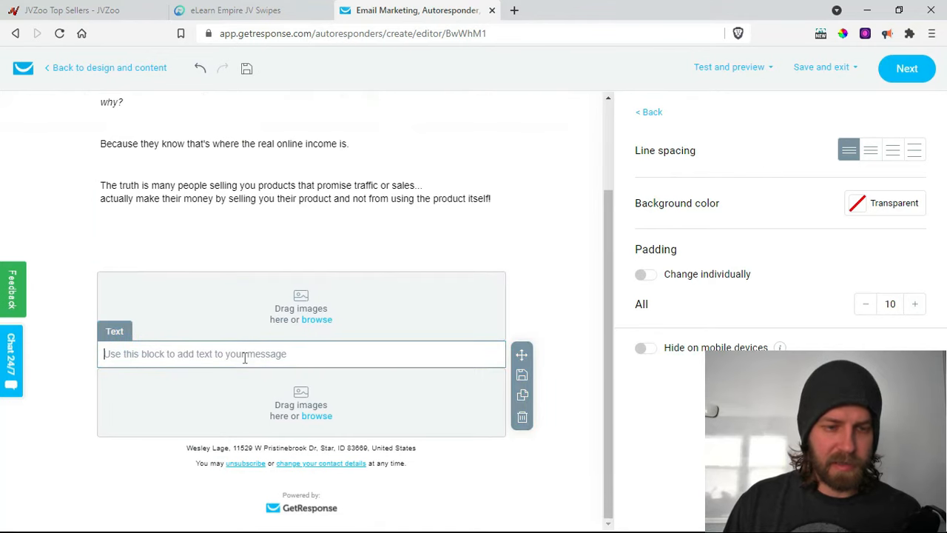
pyautogui.rightClick(249, 388)
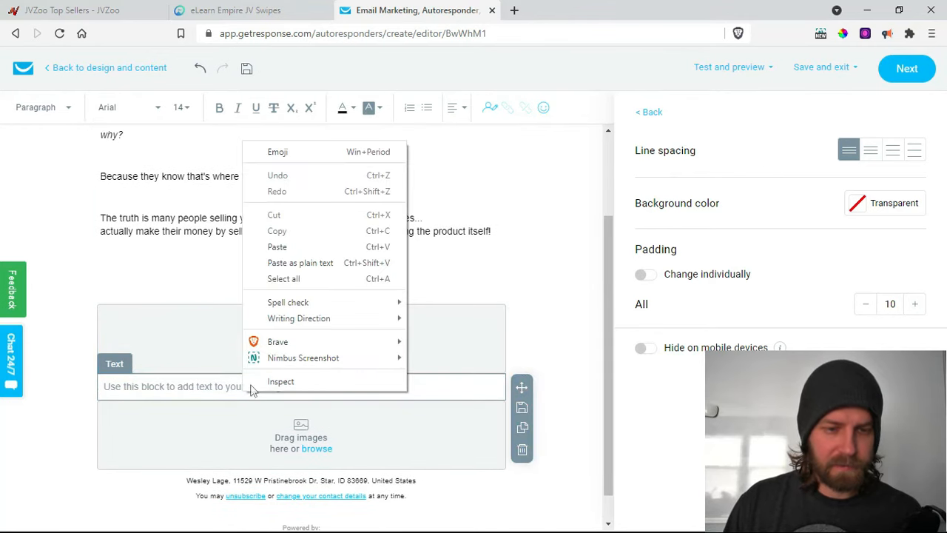
pyautogui.click(277, 247)
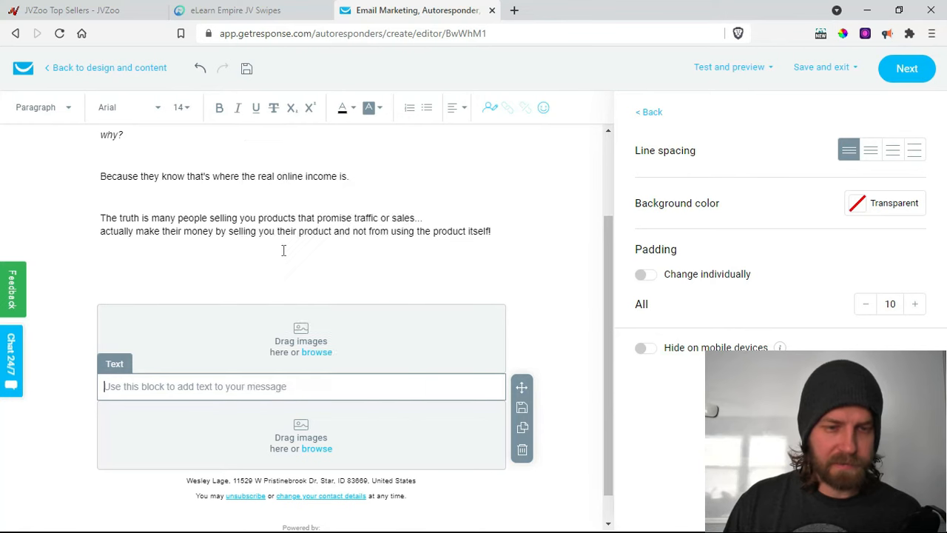
pyautogui.scroll(15, 283, 250)
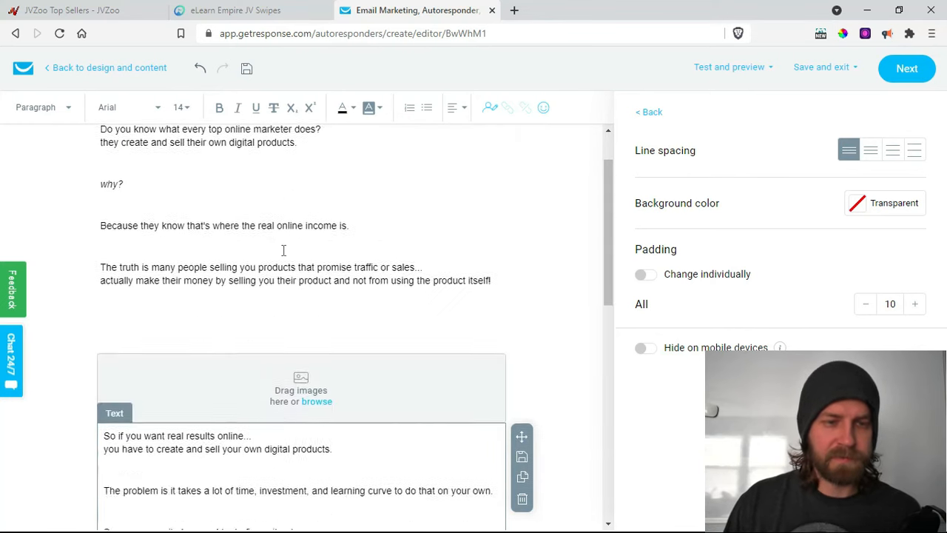
pyautogui.scroll(-4, 294, 274)
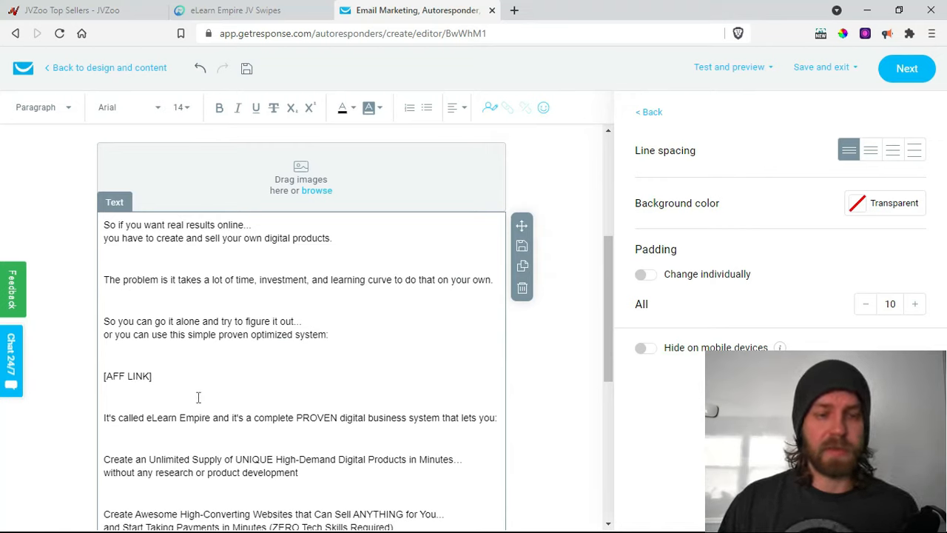
pyautogui.scroll(4, 240, 304)
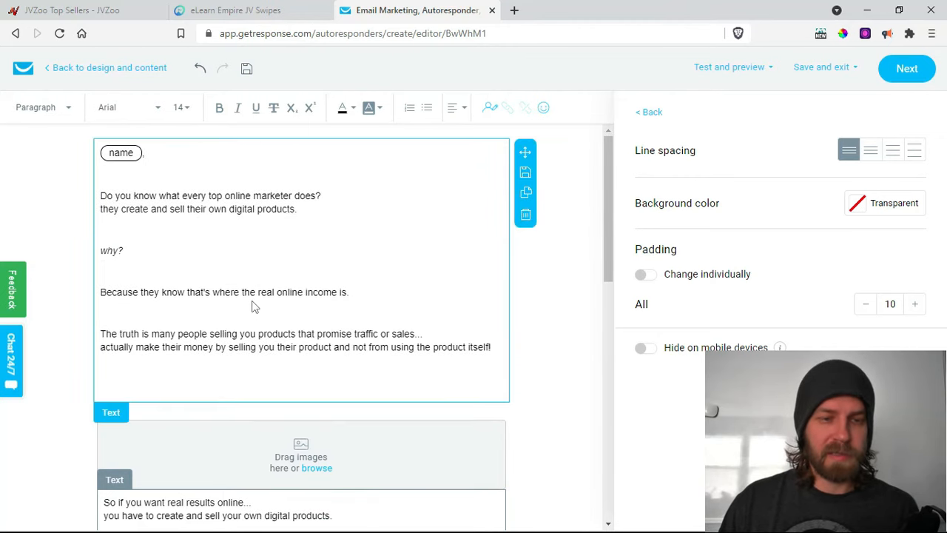
pyautogui.scroll(-3, 321, 304)
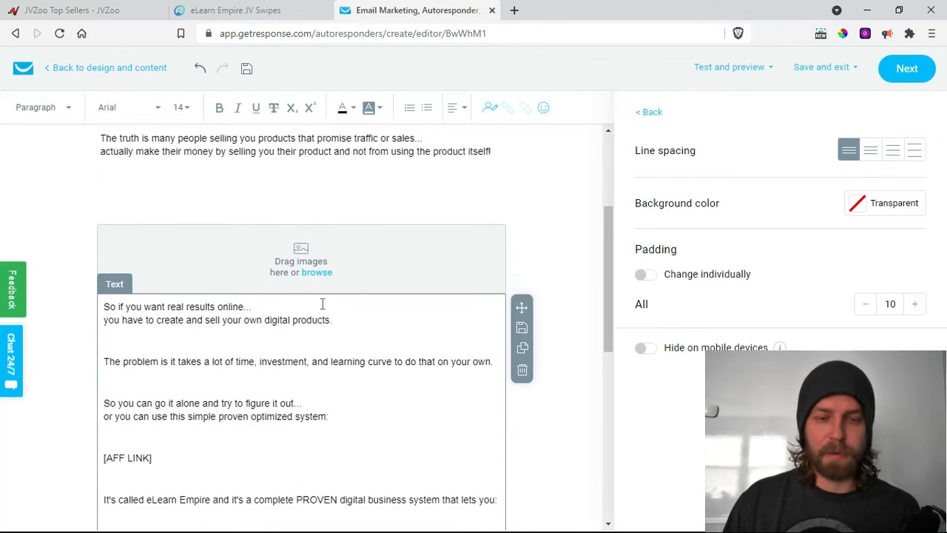
pyautogui.scroll(3, 323, 296)
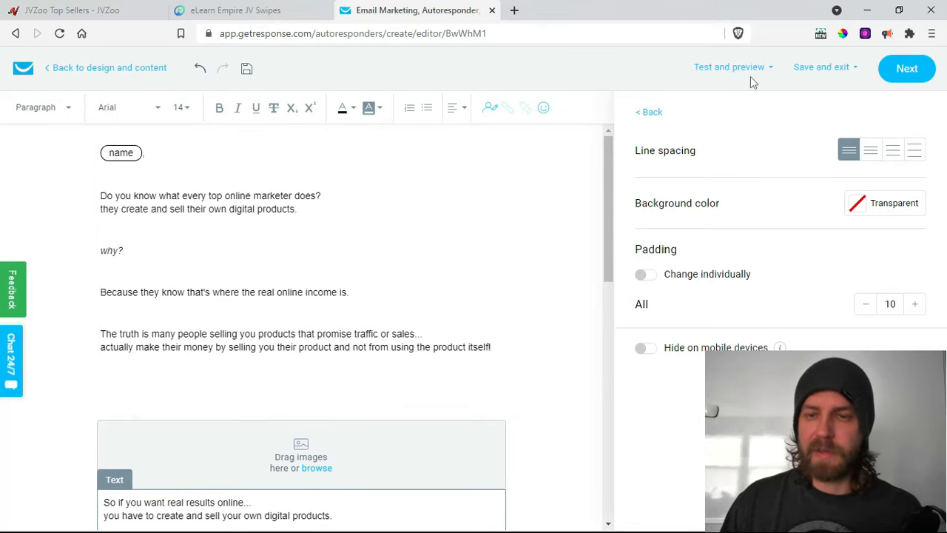
pyautogui.click(317, 474)
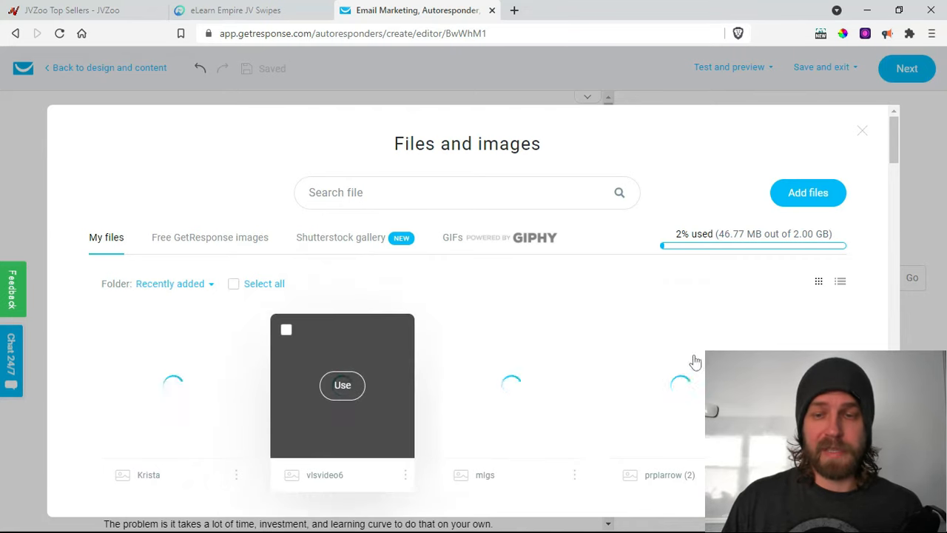
pyautogui.moveTo(173, 390)
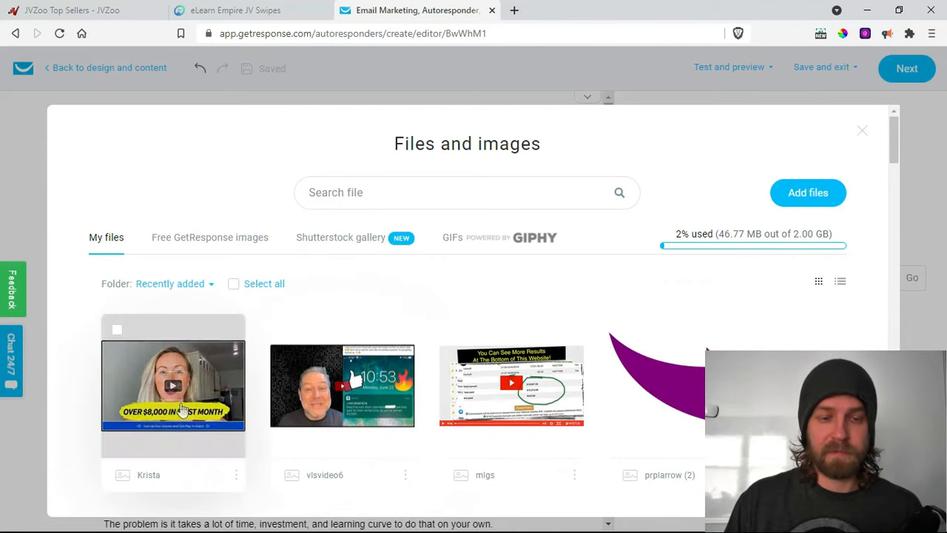
pyautogui.click(173, 385)
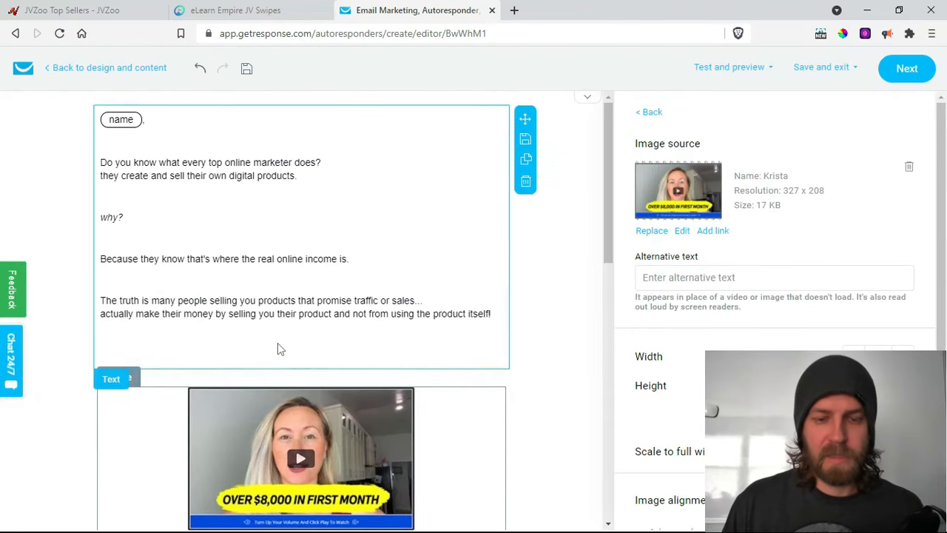
pyautogui.scroll(-3, 278, 342)
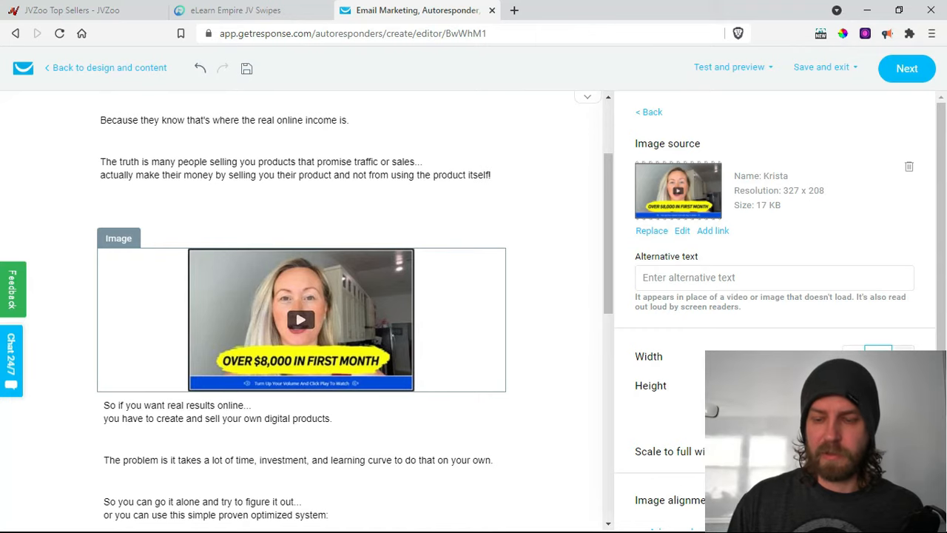
pyautogui.press('Return')
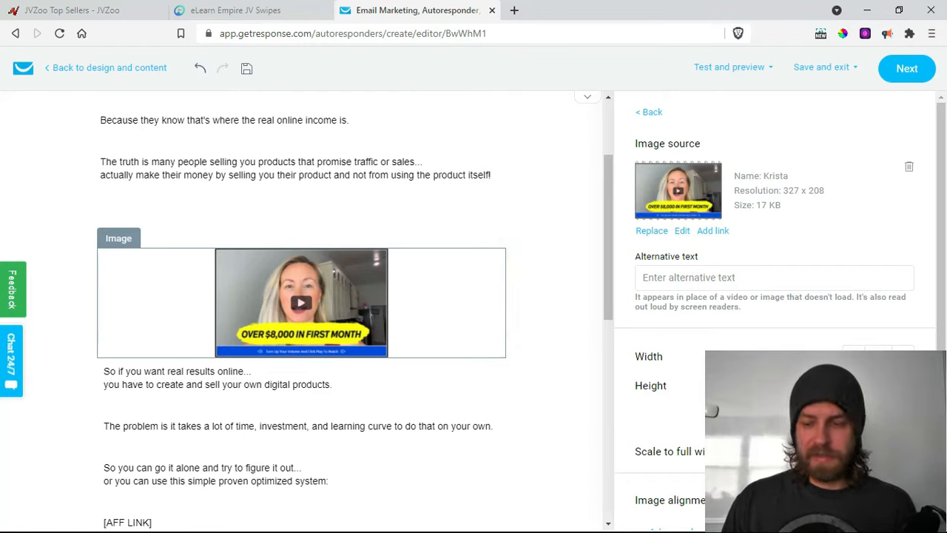
pyautogui.click(851, 500)
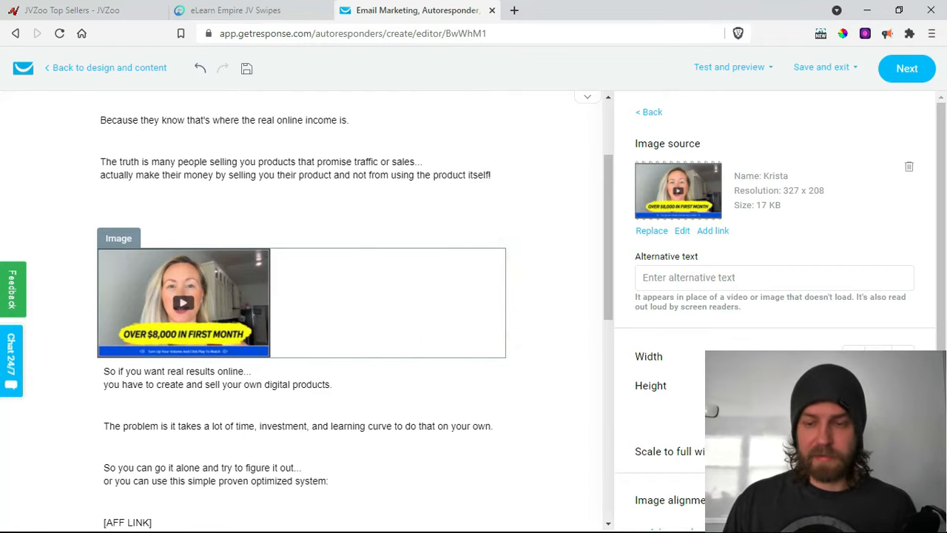
pyautogui.click(902, 501)
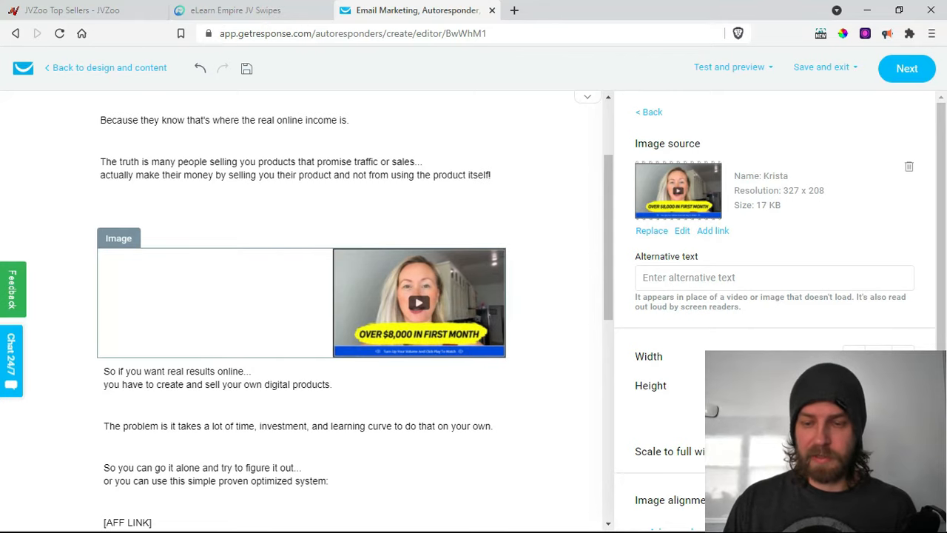
pyautogui.click(878, 501)
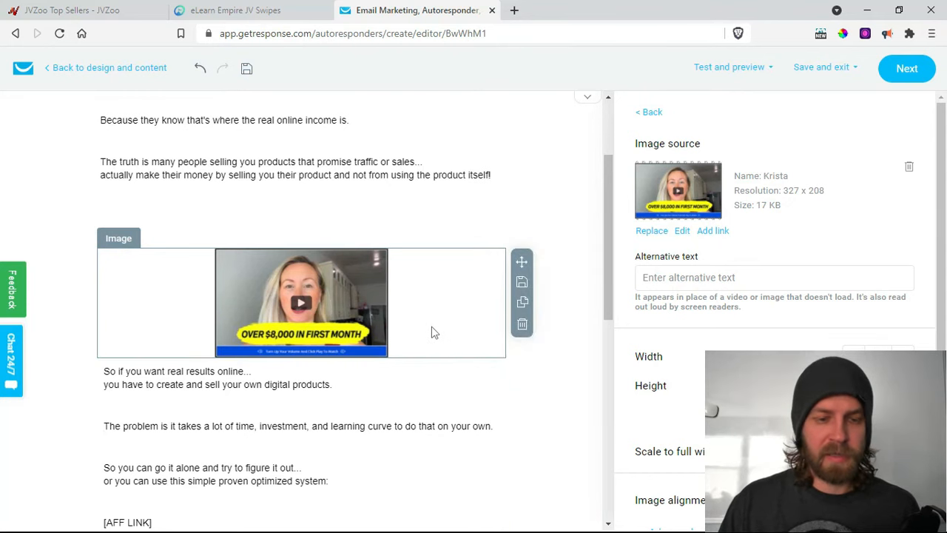
pyautogui.scroll(-1, 434, 333)
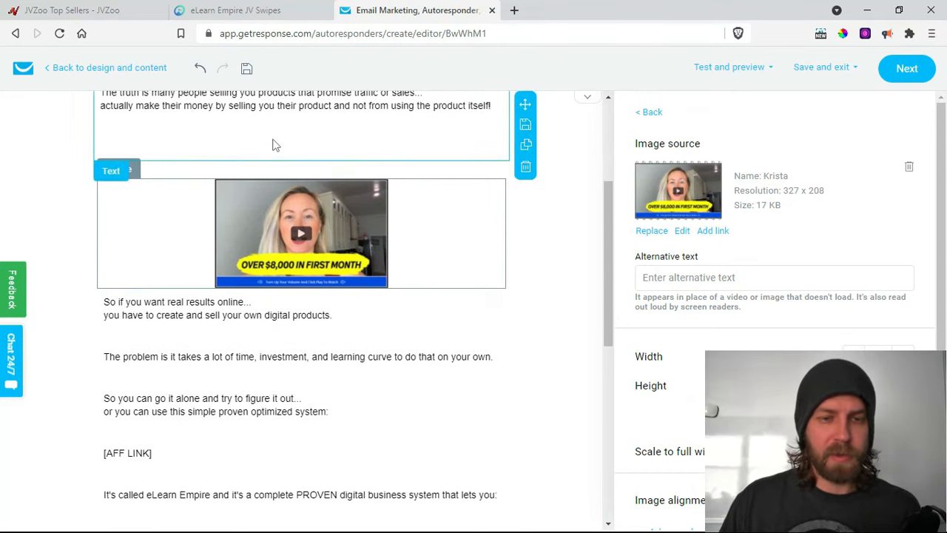
pyautogui.scroll(1, 222, 177)
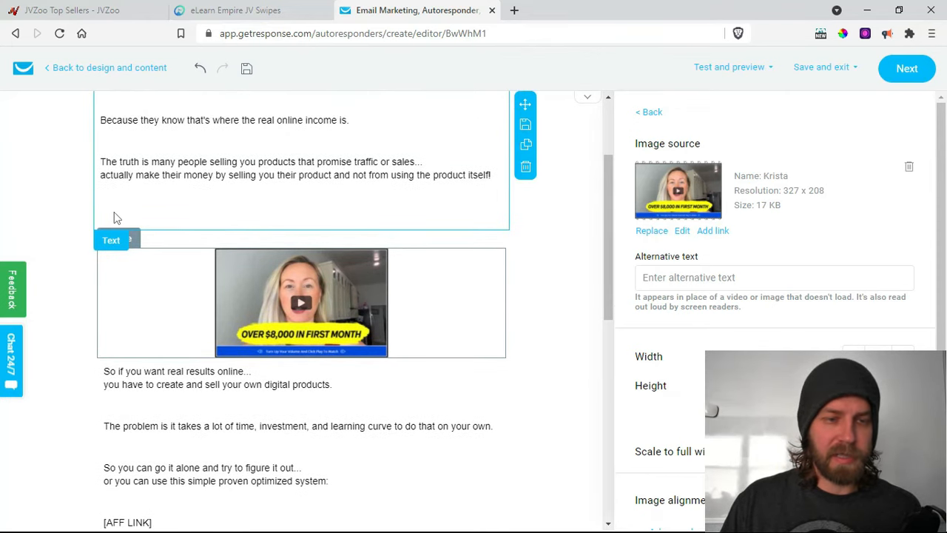
pyautogui.click(114, 217)
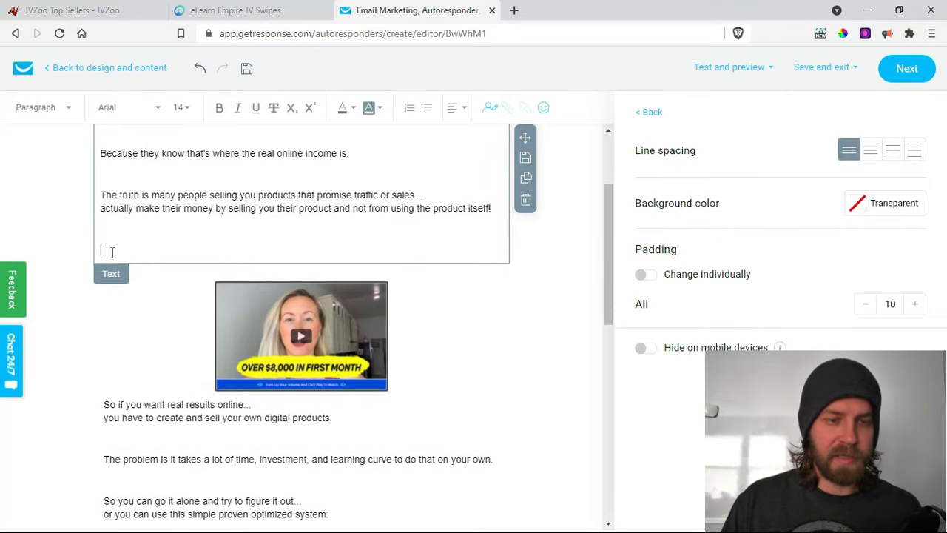
# - Delete the blank lines under '…product itself!' and move the video image up beneath it
pyautogui.press('BackSpace')
pyautogui.press('BackSpace')
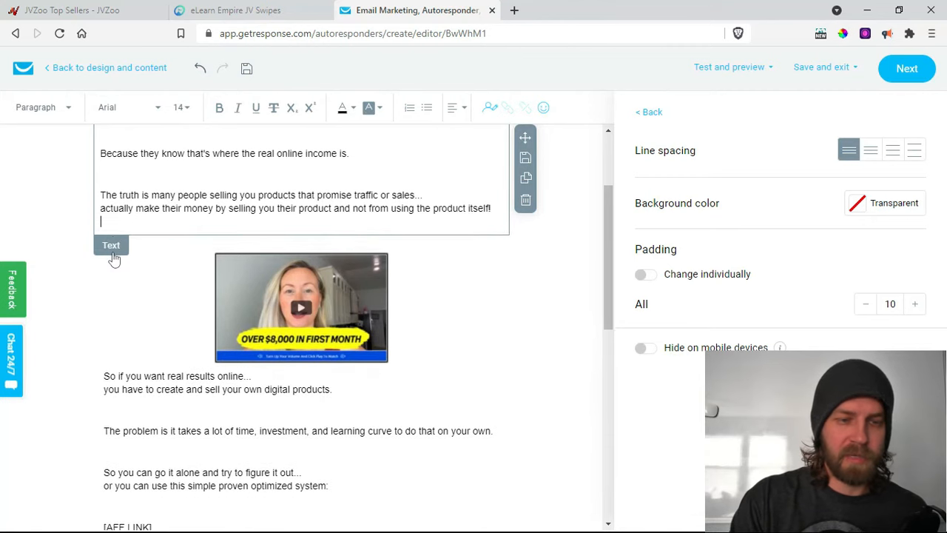
pyautogui.press('BackSpace')
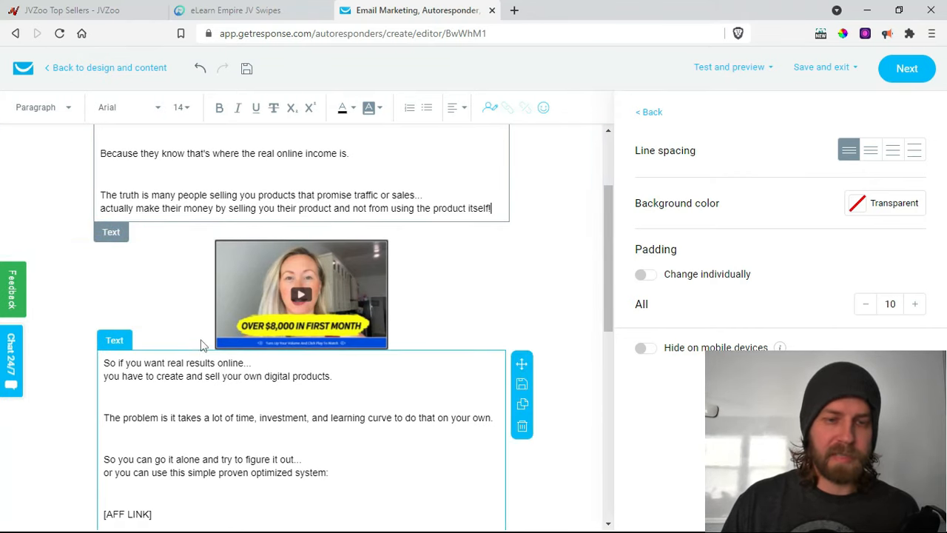
pyautogui.moveTo(268, 282); pyautogui.dragTo(273, 222)
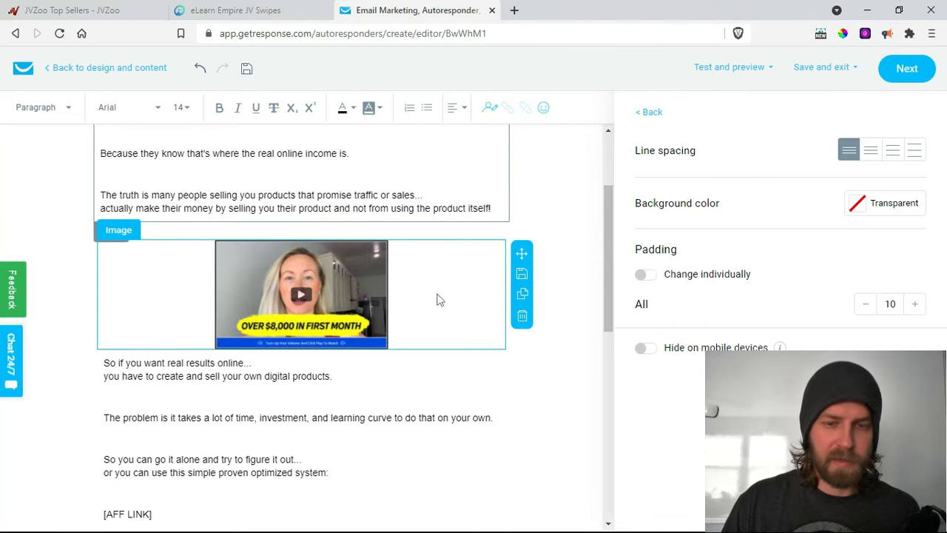
pyautogui.moveTo(432, 226); pyautogui.dragTo(433, 272)
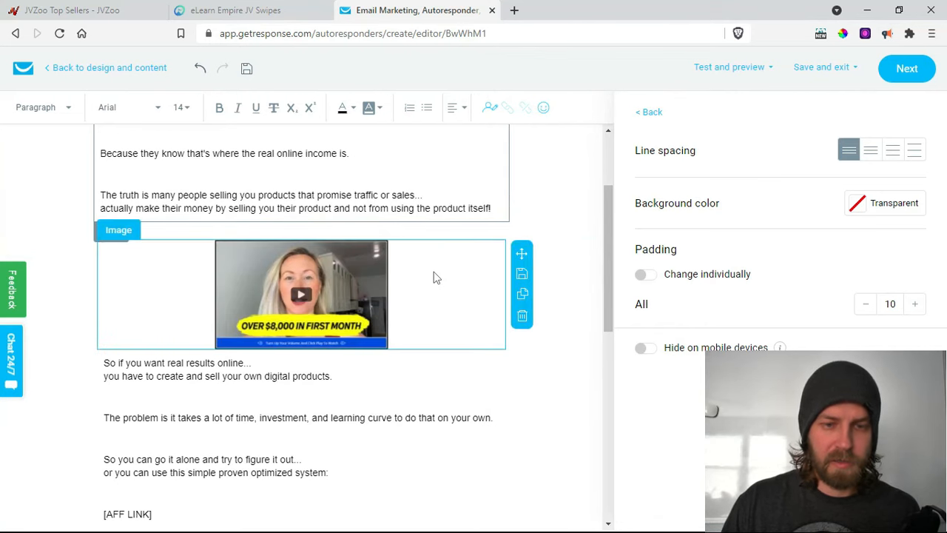
pyautogui.click(497, 249)
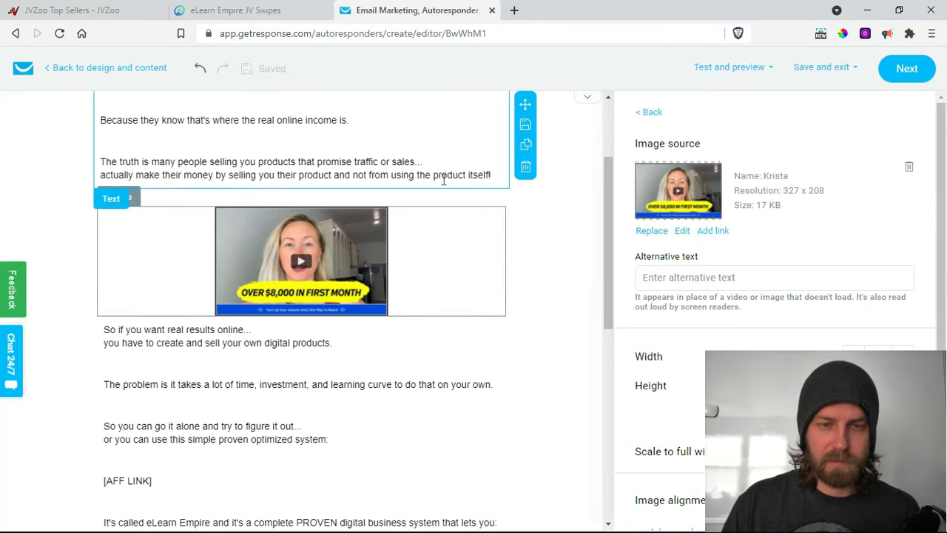
pyautogui.click(489, 228)
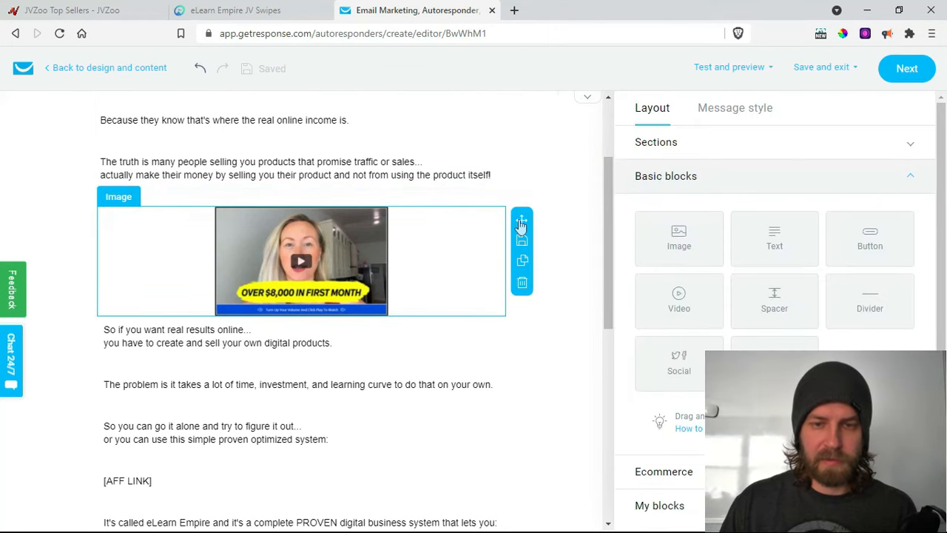
pyautogui.click(443, 267)
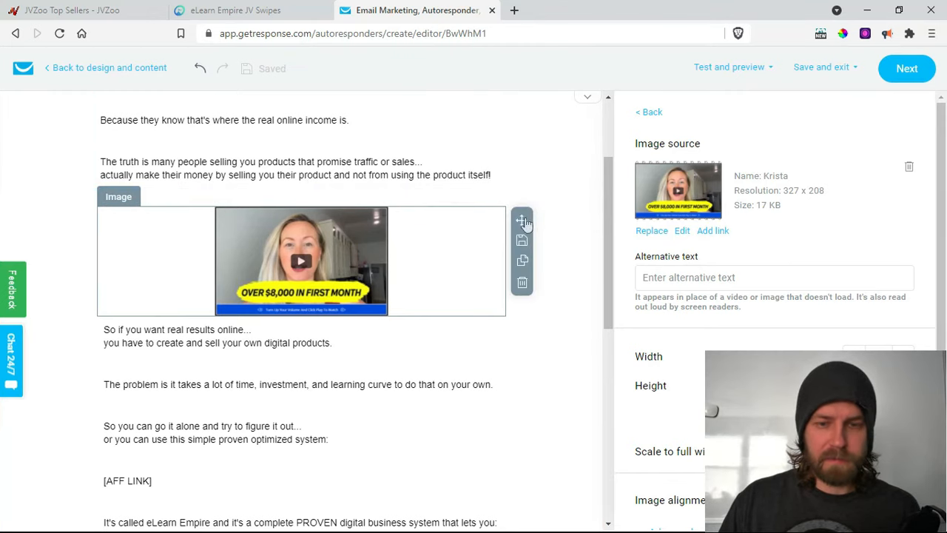
pyautogui.moveTo(525, 222); pyautogui.dragTo(423, 207)
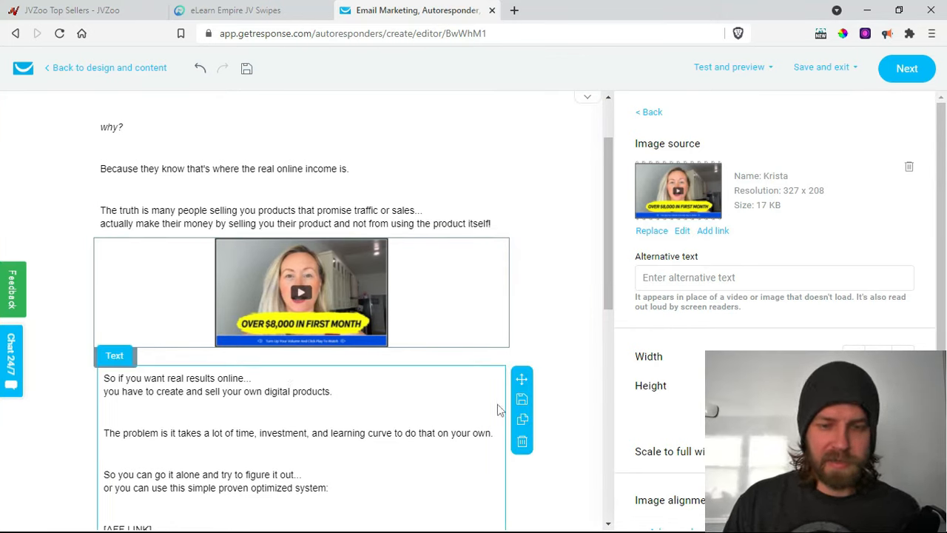
# - Move the 'So if you want real results online' text block directly below the video image
pyautogui.moveTo(523, 382); pyautogui.dragTo(509, 354)
pyautogui.moveTo(507, 347); pyautogui.dragTo(508, 347)
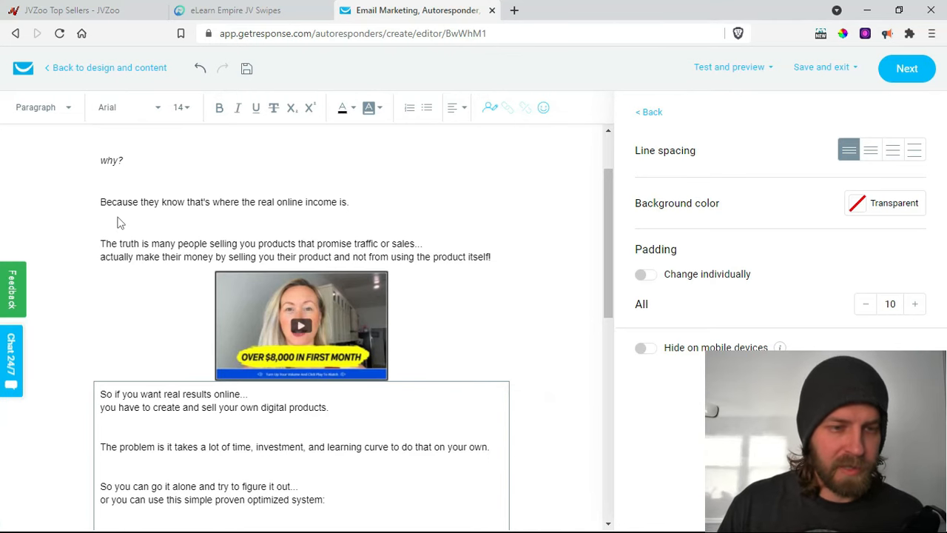
pyautogui.scroll(1, 122, 231)
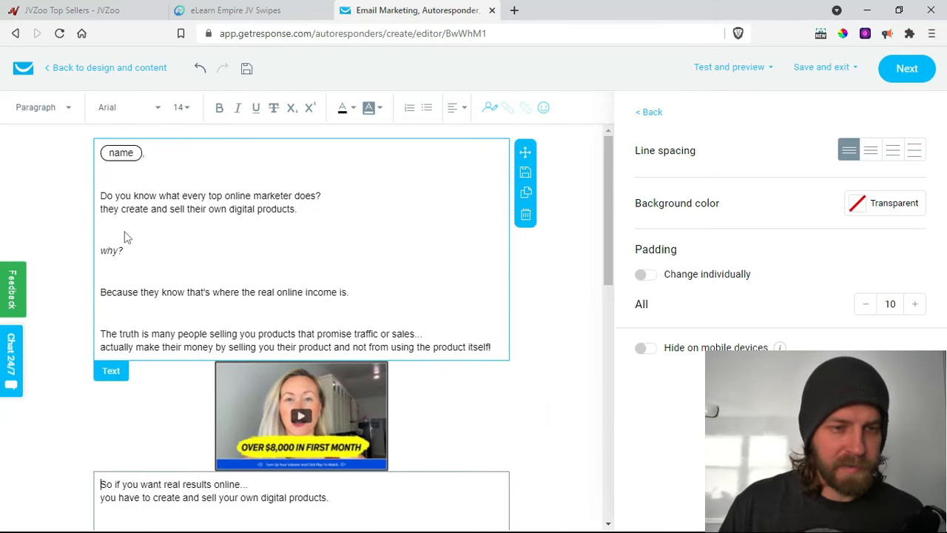
# - Reduce the upper text block to single blank lines between paragraphs, from 'Do you know' to the income line
pyautogui.click(107, 184)
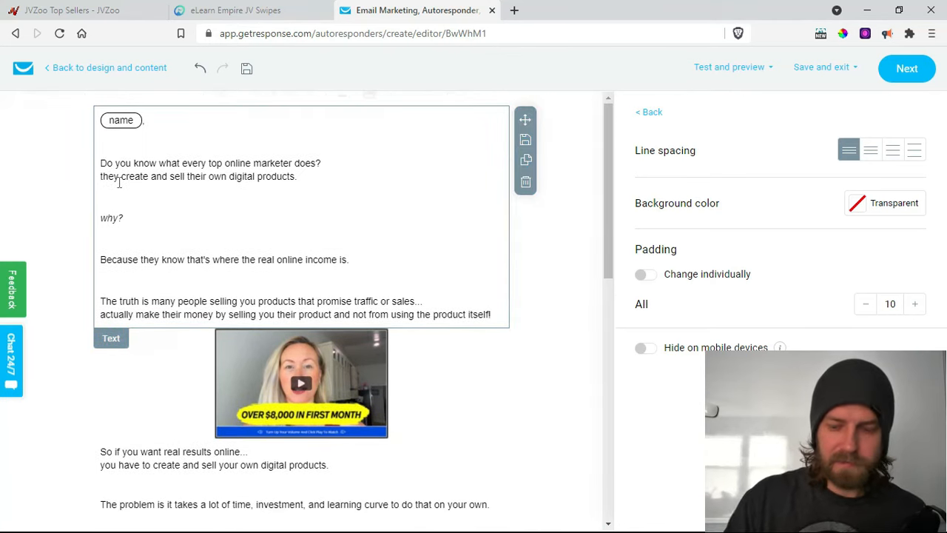
pyautogui.press('BackSpace')
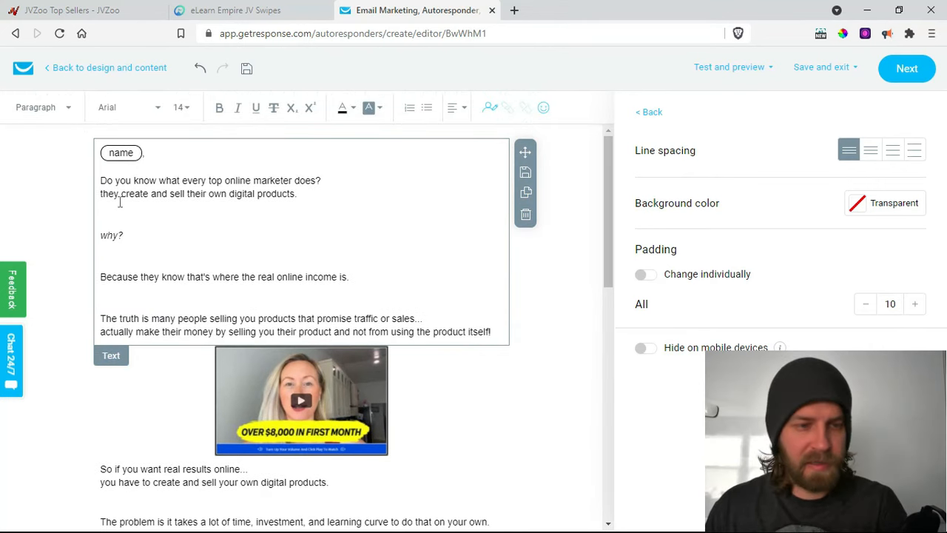
pyautogui.click(107, 220)
pyautogui.press('BackSpace')
pyautogui.press('BackSpace')
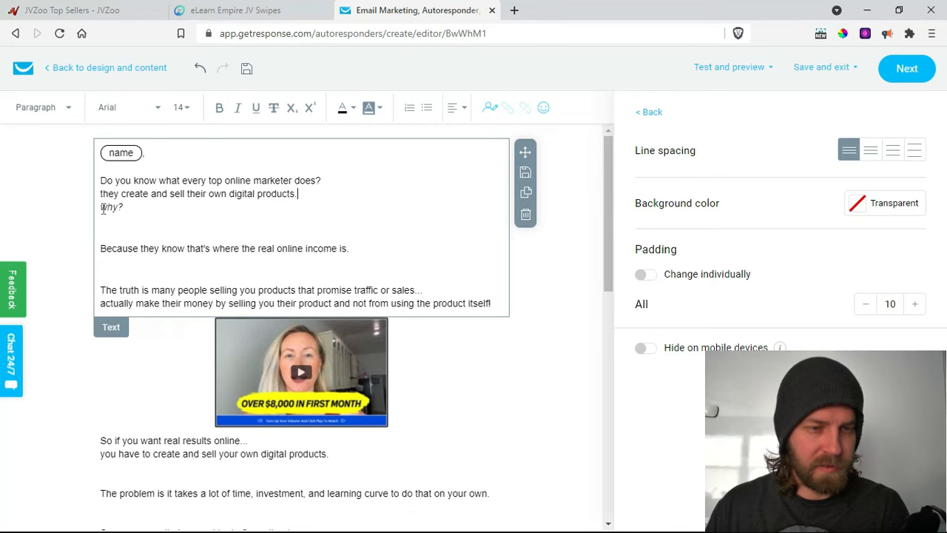
pyautogui.click(102, 208)
pyautogui.press('Return')
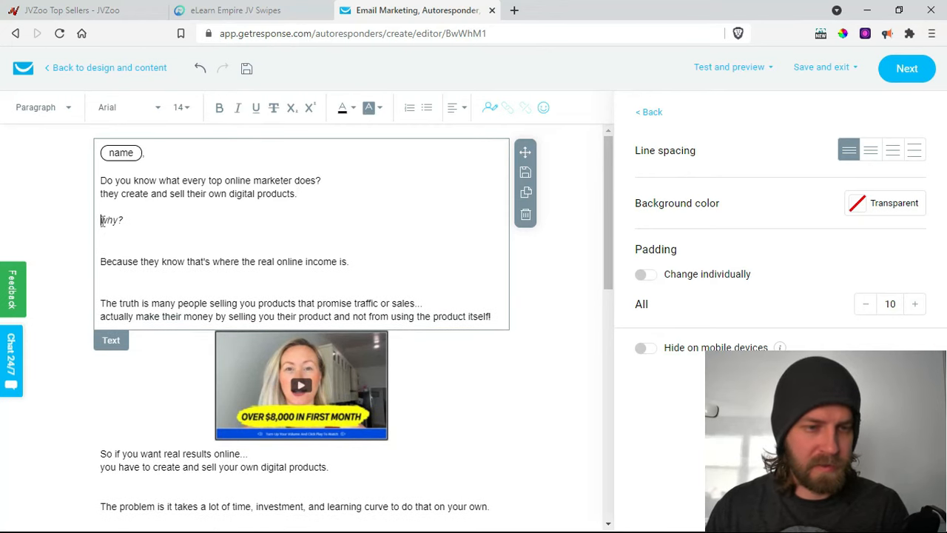
pyautogui.press('BackSpace')
pyautogui.click(108, 261)
pyautogui.press('BackSpace')
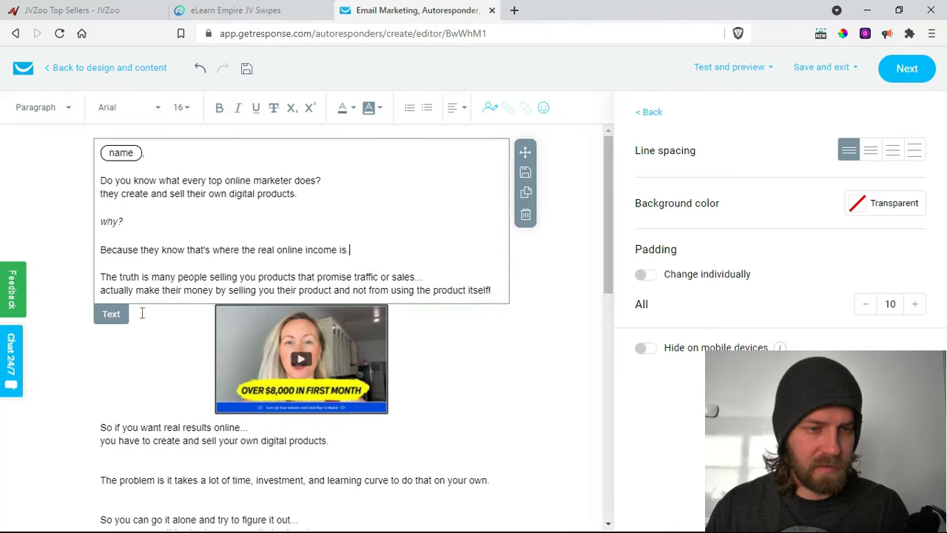
pyautogui.click(216, 236)
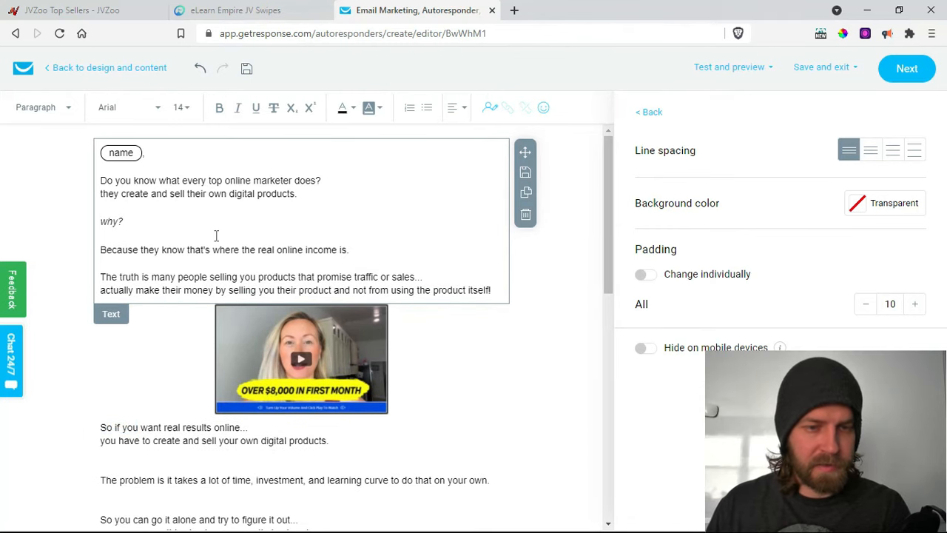
pyautogui.scroll(-4, 216, 242)
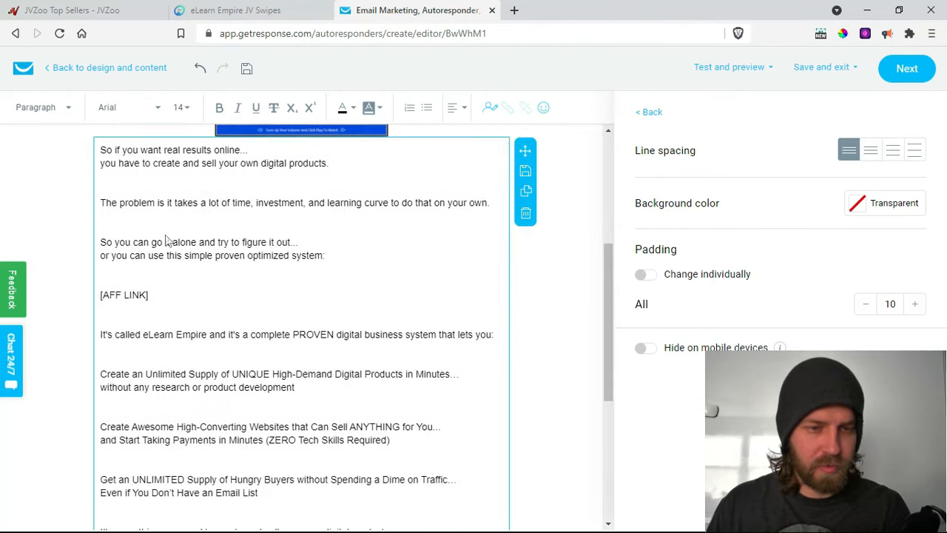
# - Remove extra blank lines in the lower block down to [AFF LINK], then select 'simple proven optimized system'
pyautogui.click(107, 193)
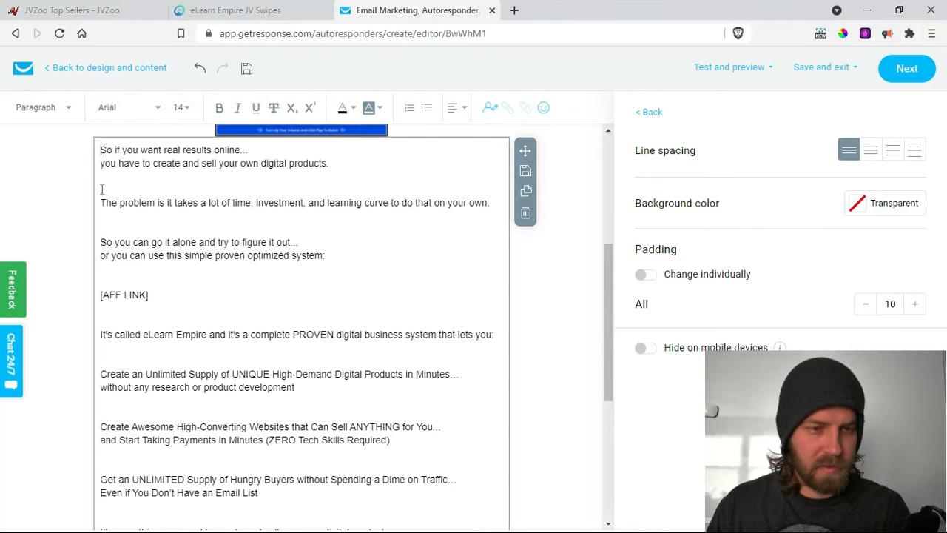
pyautogui.press('BackSpace')
pyautogui.click(111, 213)
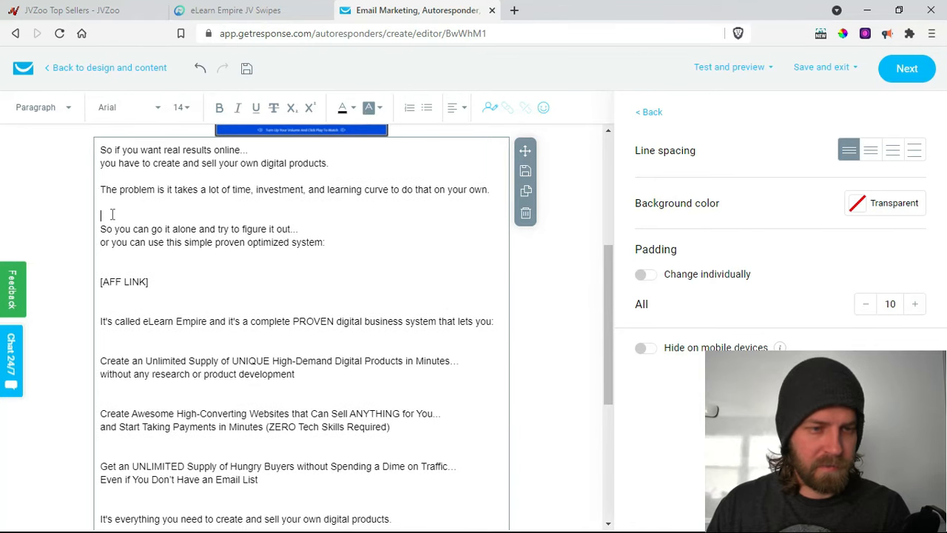
pyautogui.press('BackSpace')
pyautogui.click(105, 255)
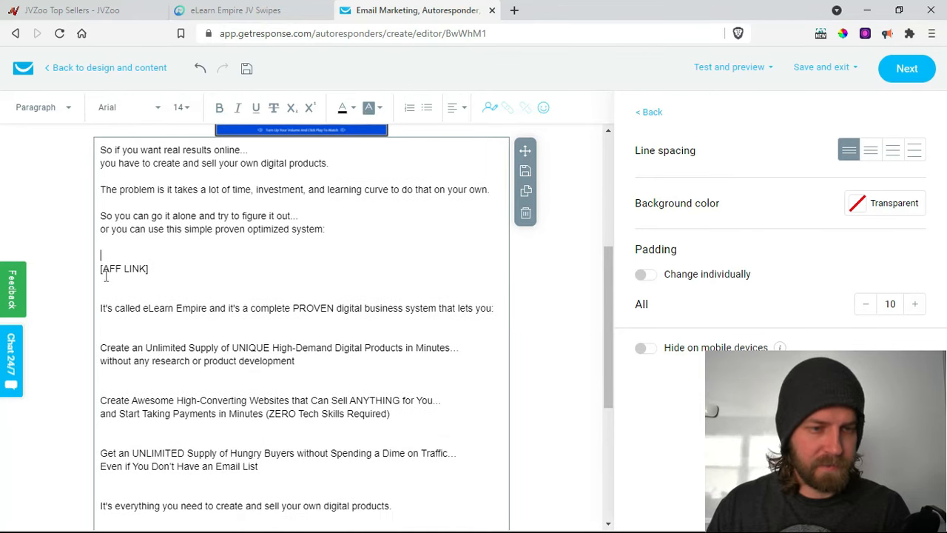
pyautogui.press('BackSpace')
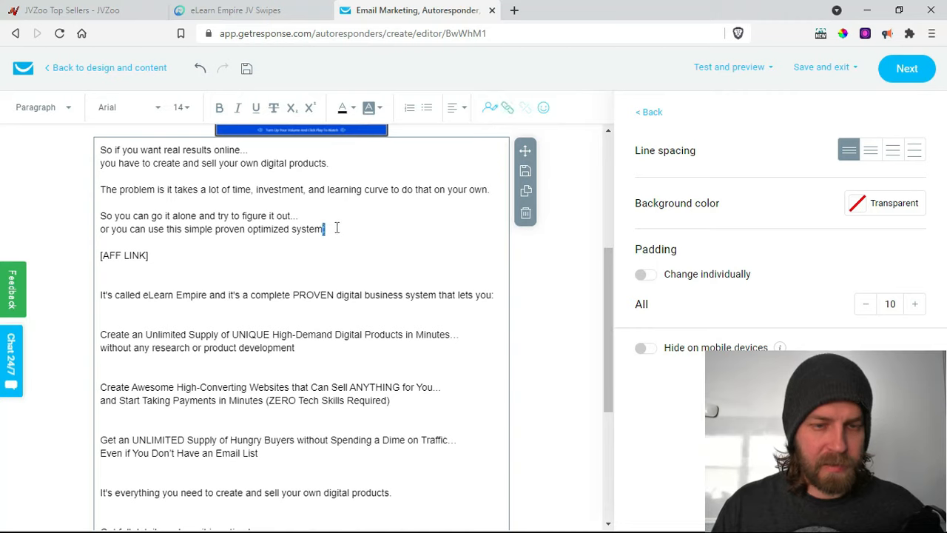
pyautogui.moveTo(323, 229); pyautogui.dragTo(192, 231)
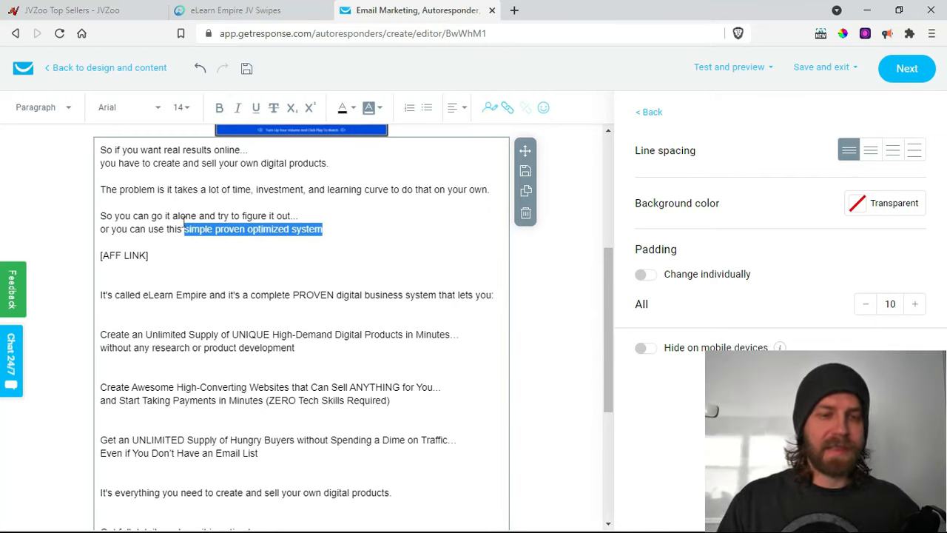
# - Link 'simple proven optimized system' to the saved sales funnel URL
pyautogui.click(508, 110)
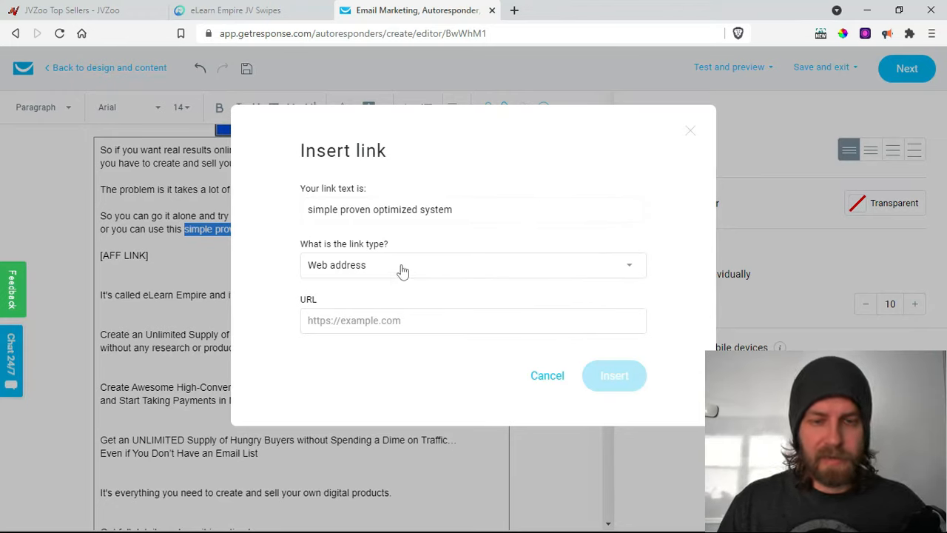
pyautogui.click(431, 330)
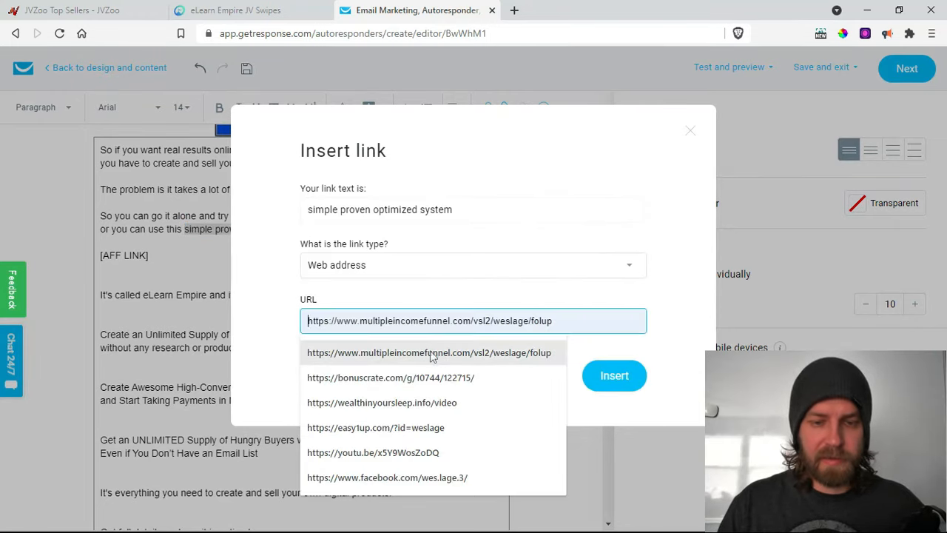
pyautogui.click(433, 354)
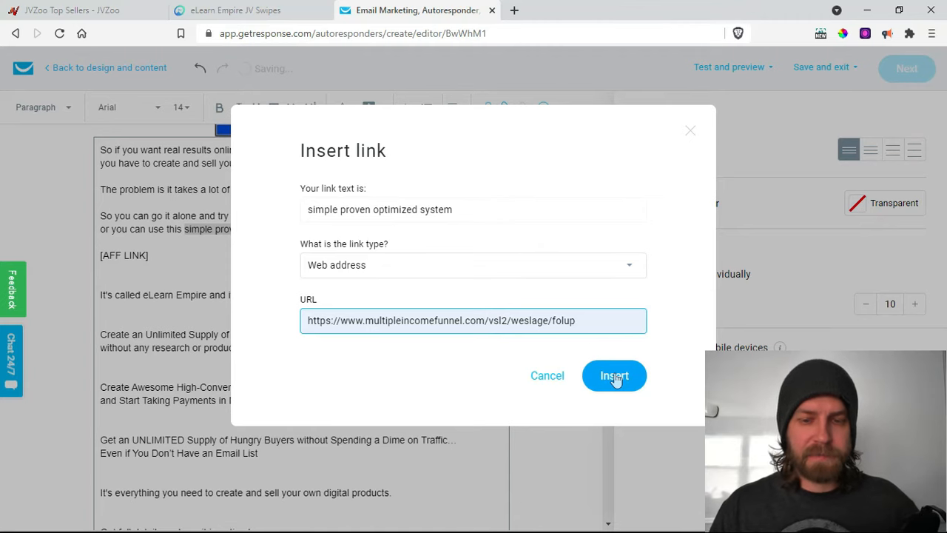
pyautogui.click(615, 376)
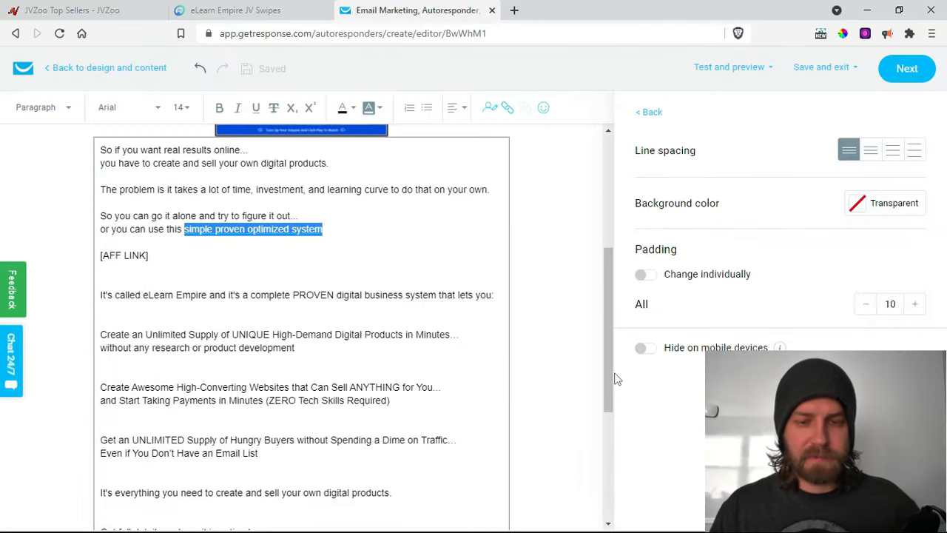
pyautogui.click(331, 231)
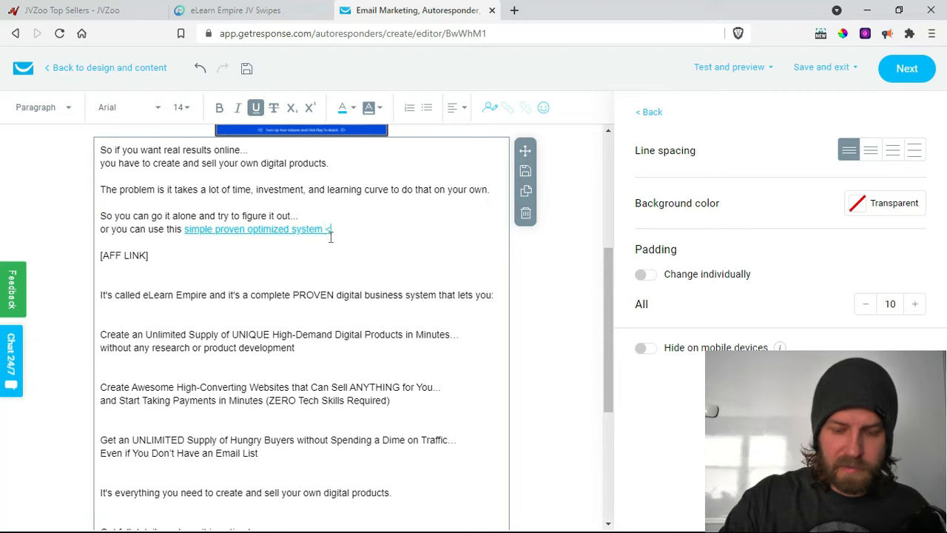
pyautogui.write('====')
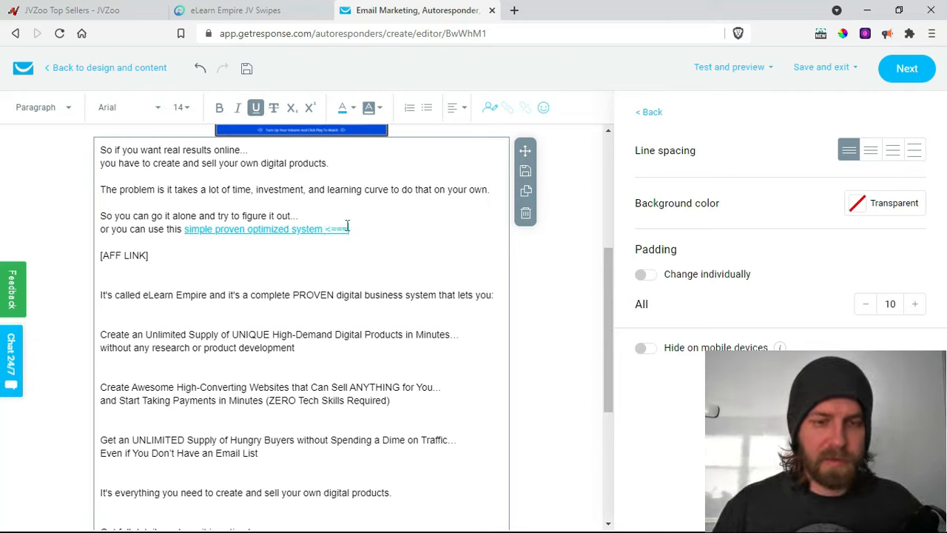
pyautogui.moveTo(345, 230); pyautogui.dragTo(324, 230)
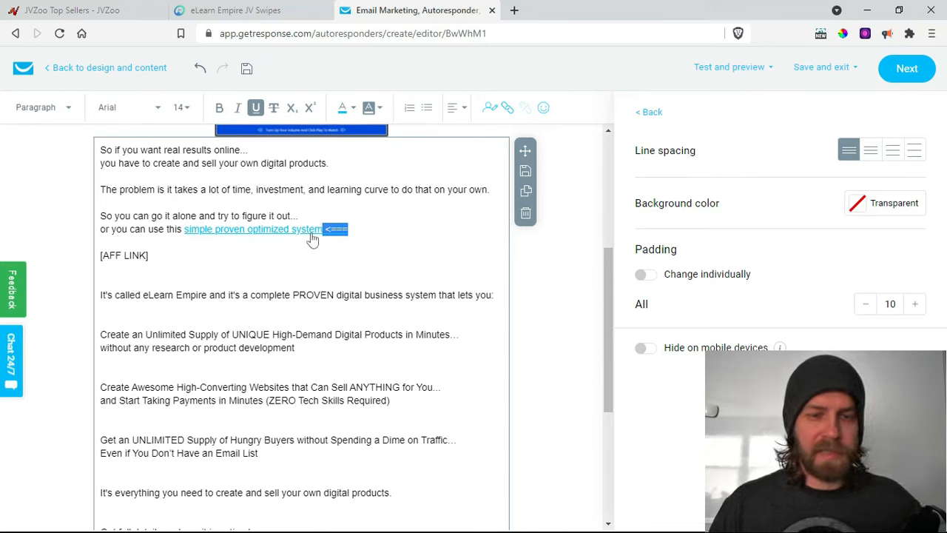
pyautogui.click(255, 108)
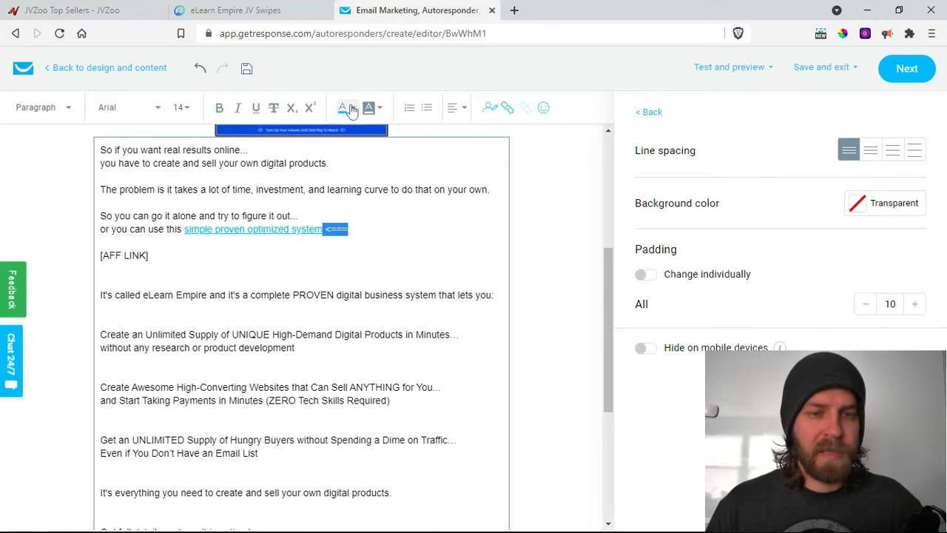
pyautogui.click(351, 108)
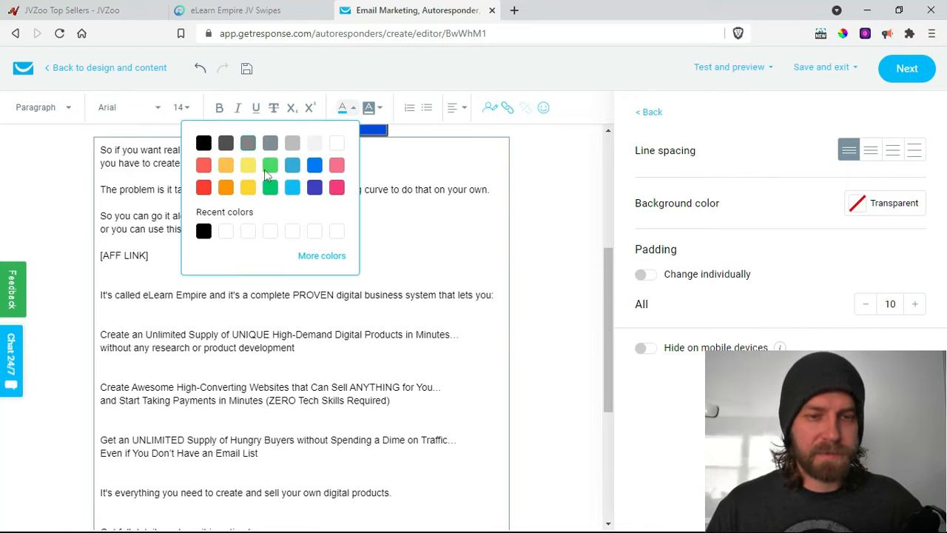
pyautogui.click(378, 234)
pyautogui.click(388, 241)
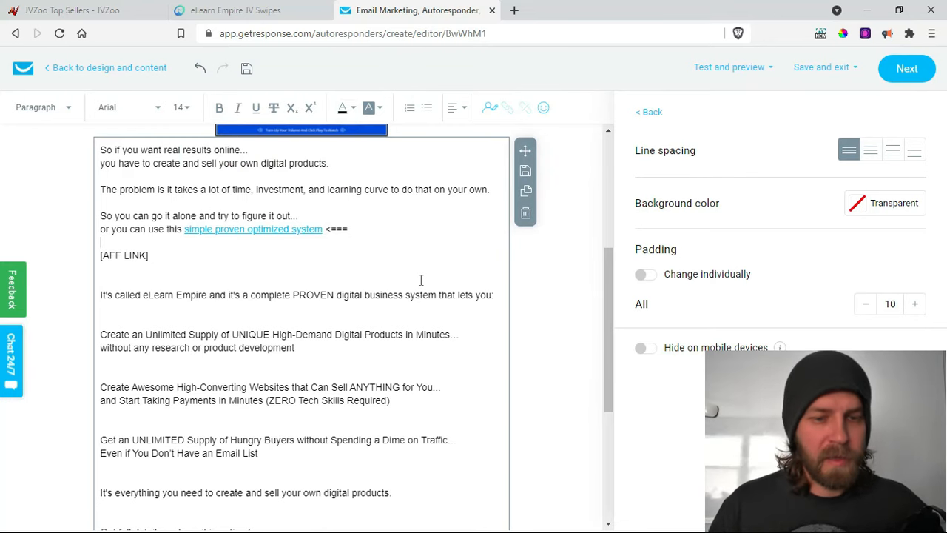
pyautogui.moveTo(325, 229); pyautogui.dragTo(351, 231)
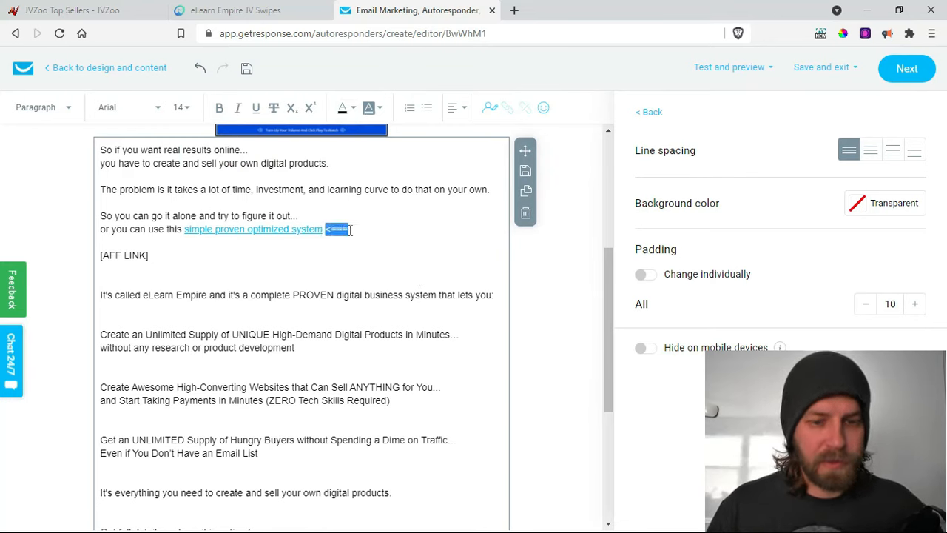
pyautogui.click(220, 109)
pyautogui.click(359, 256)
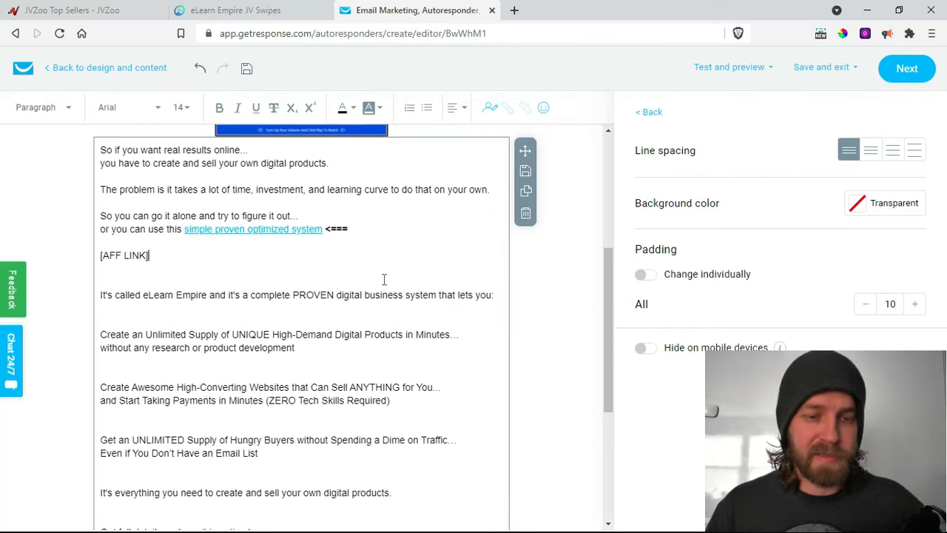
pyautogui.click(351, 229)
pyautogui.moveTo(352, 228); pyautogui.dragTo(331, 230)
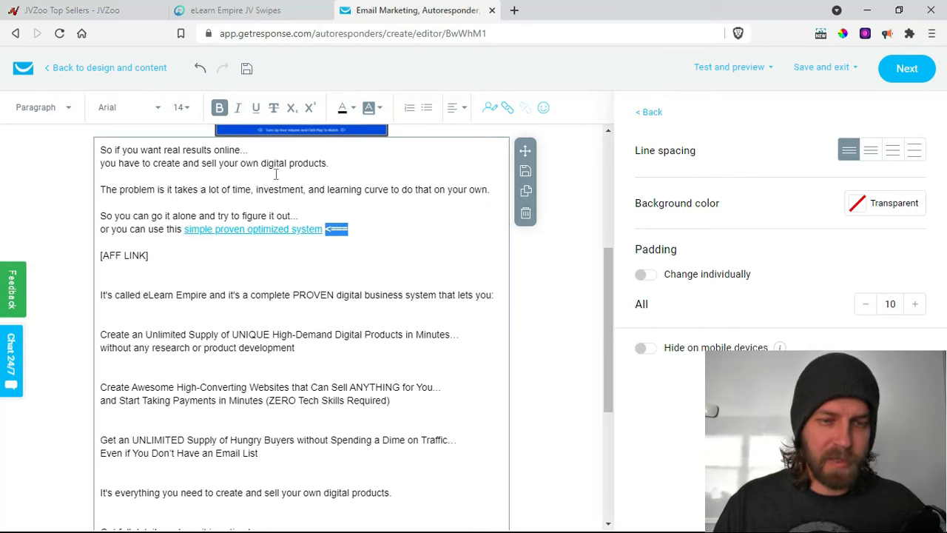
pyautogui.click(219, 107)
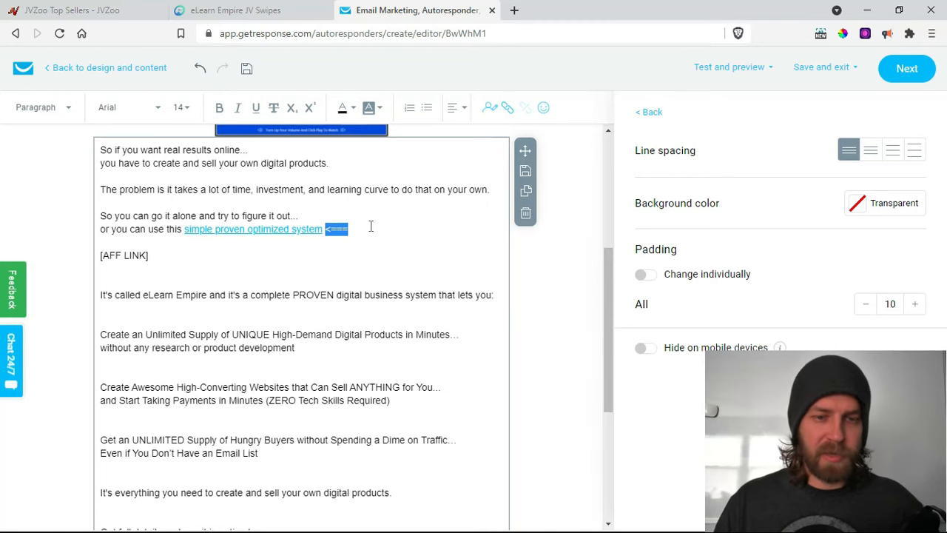
pyautogui.click(179, 249)
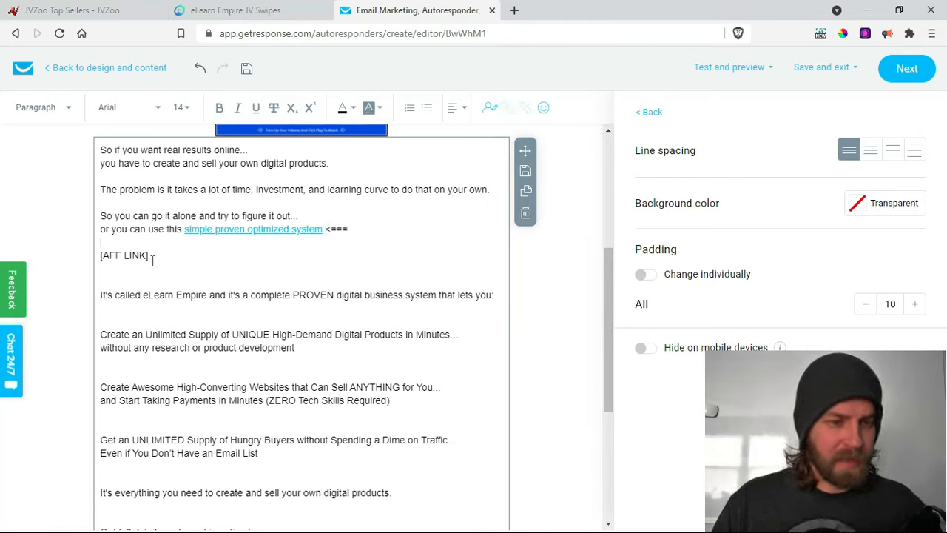
pyautogui.moveTo(154, 258); pyautogui.dragTo(103, 254)
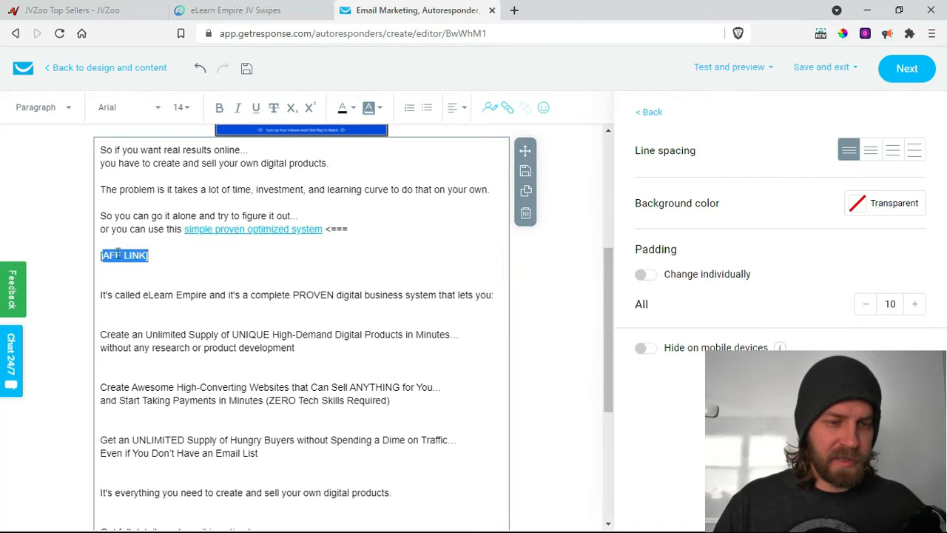
# - Delete the first [AFF LINK] placeholder and the empty lines around it
pyautogui.press('BackSpace')
pyautogui.press('BackSpace')
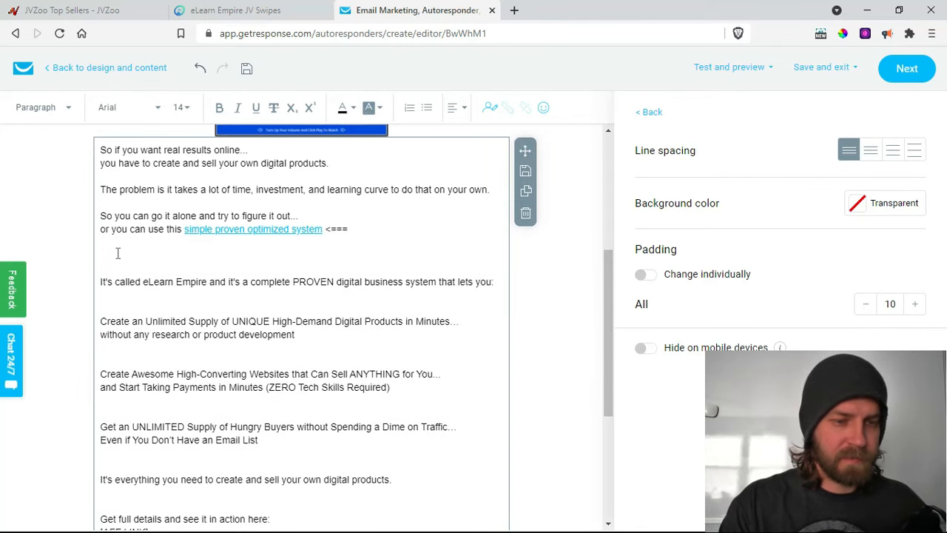
pyautogui.press('BackSpace')
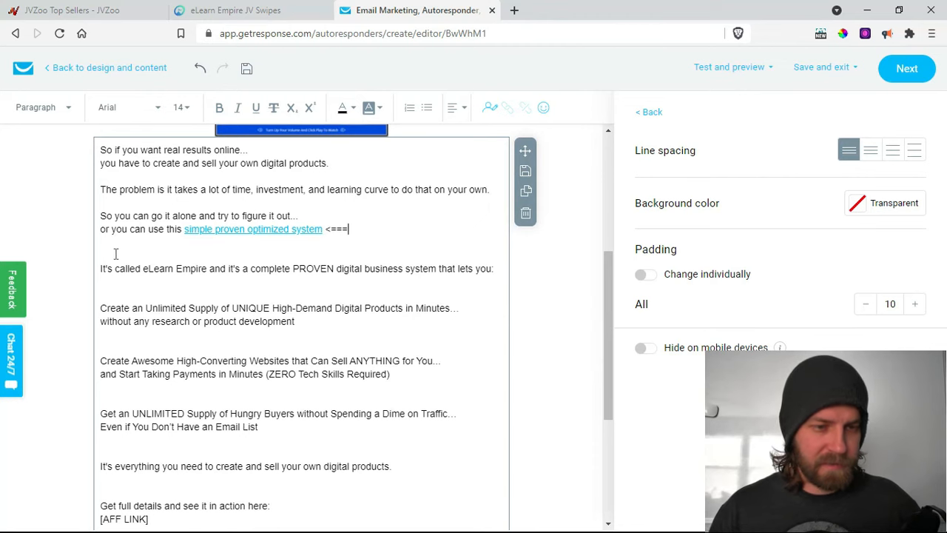
pyautogui.press('BackSpace')
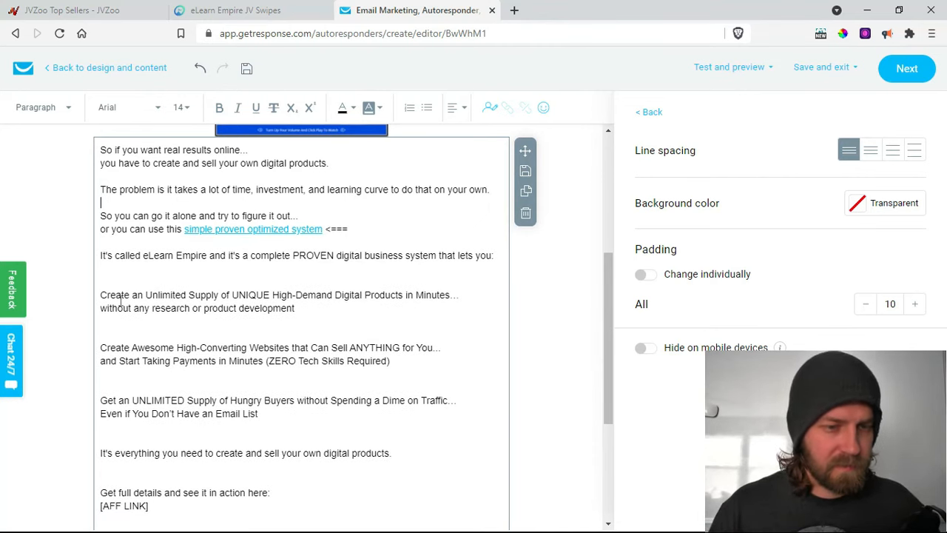
# - Remove the blank lines between the benefit lines, from 'that lets you:' down to 'Get full details'
pyautogui.moveTo(107, 202); pyautogui.dragTo(105, 191)
pyautogui.click(109, 275)
pyautogui.press('BackSpace')
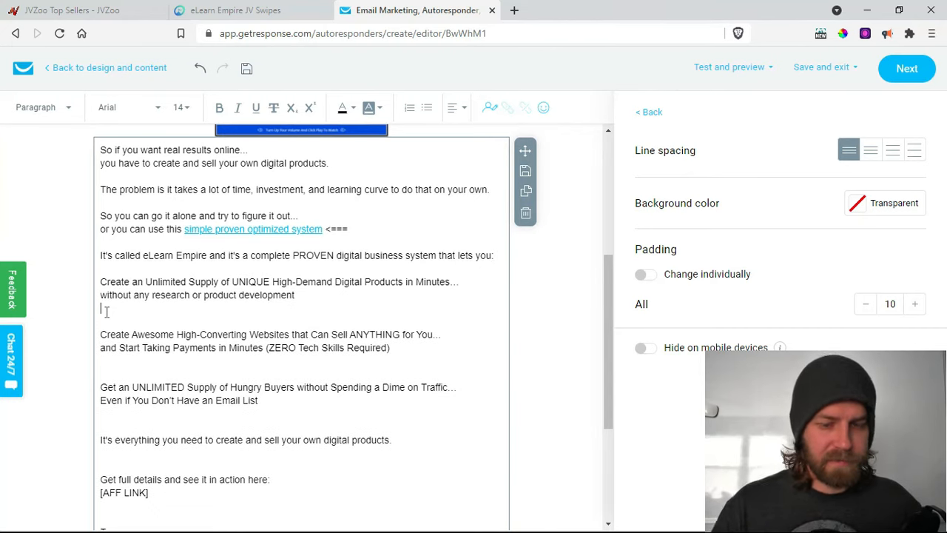
pyautogui.press('BackSpace')
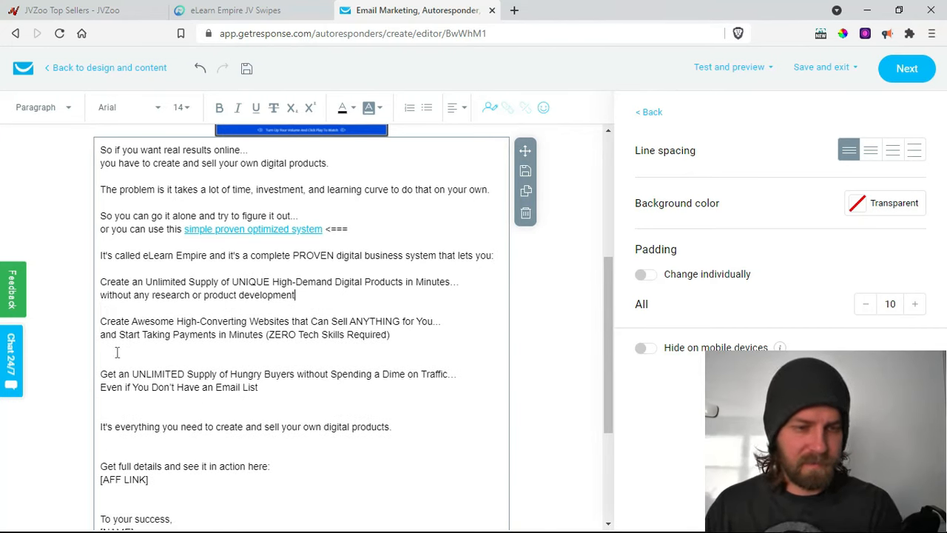
pyautogui.press('BackSpace')
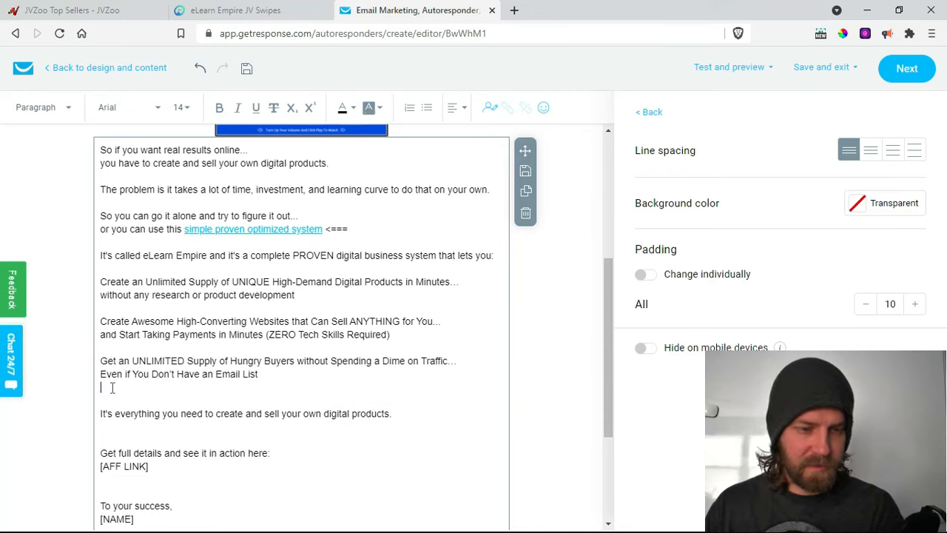
pyautogui.press('BackSpace')
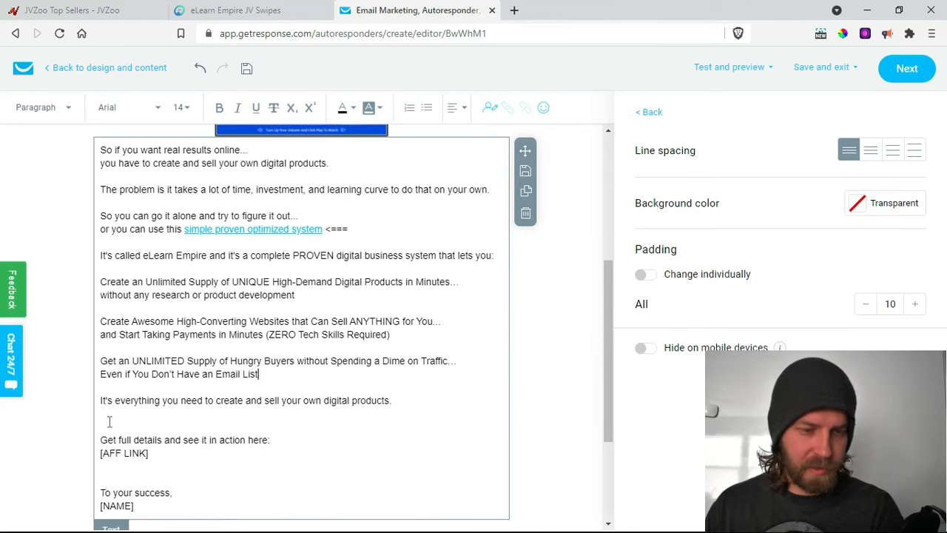
pyautogui.press('BackSpace')
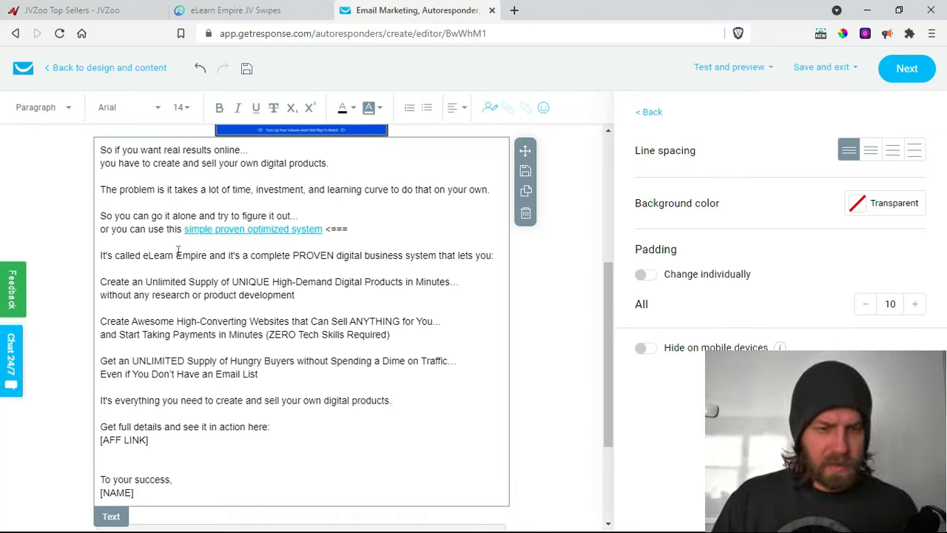
# - Link the video thumbnail image to the previously used web address
pyautogui.scroll(-2, 325, 287)
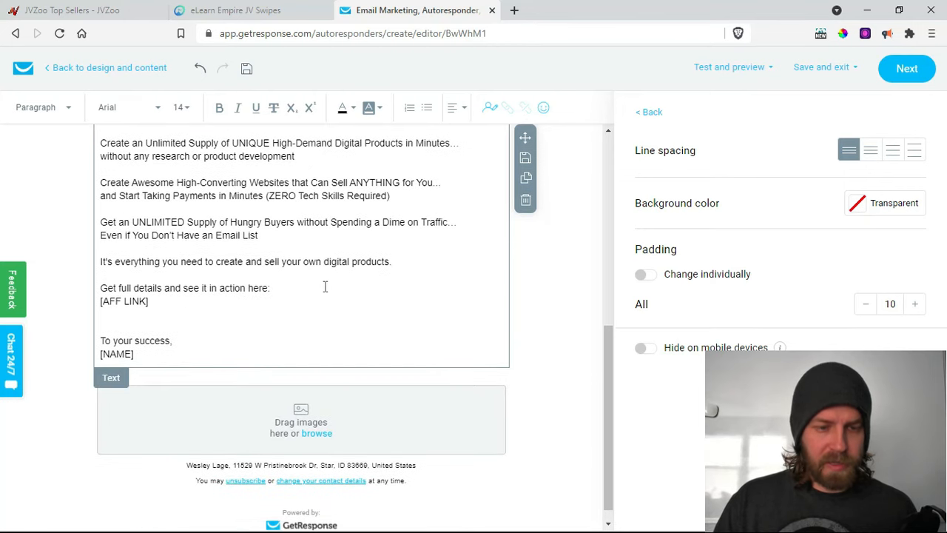
pyautogui.scroll(6, 325, 288)
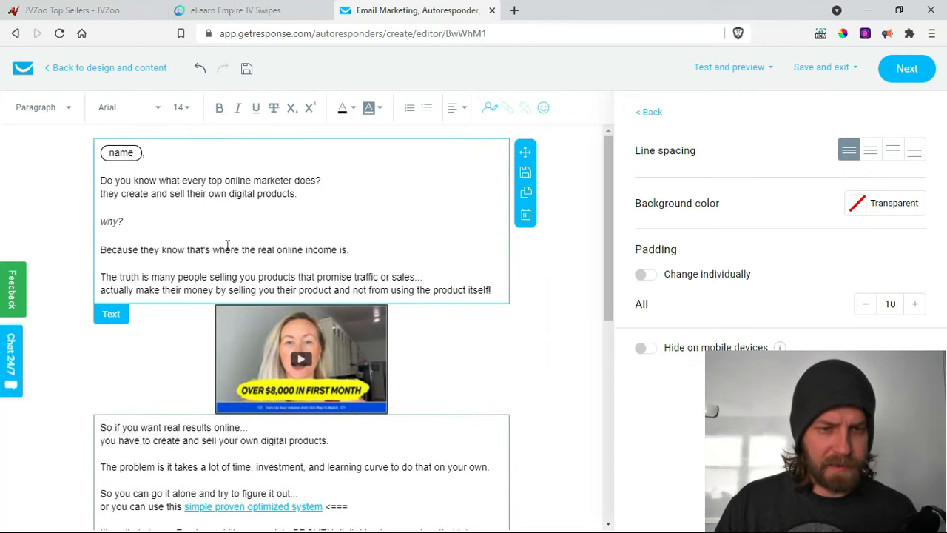
pyautogui.click(325, 351)
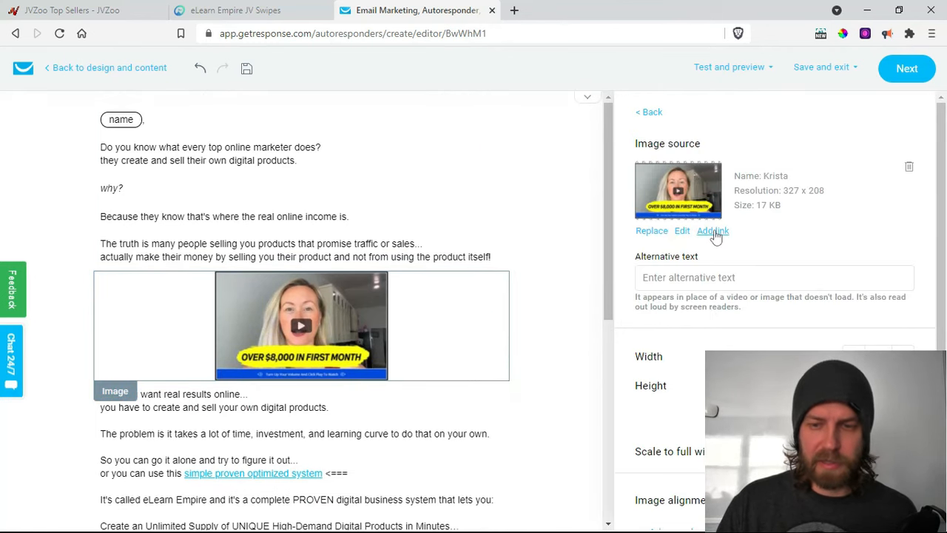
pyautogui.click(714, 232)
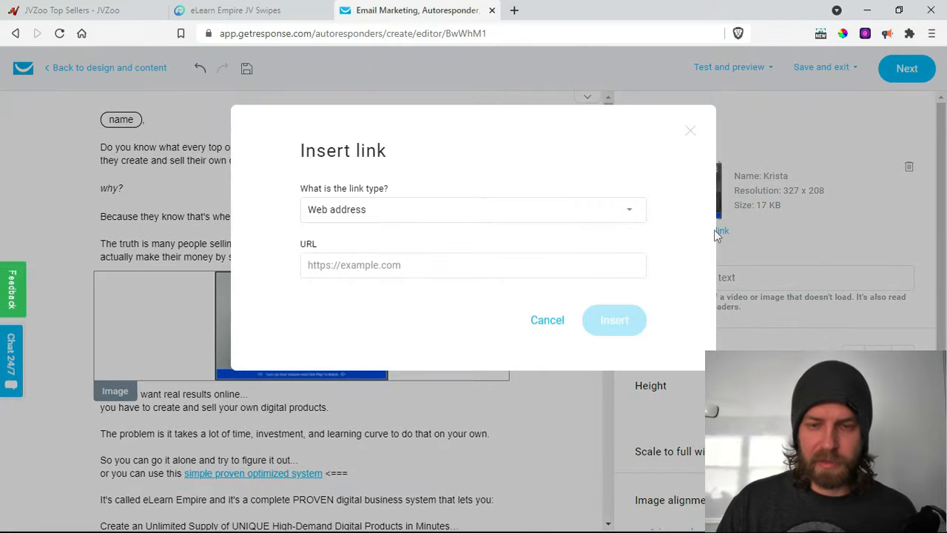
pyautogui.click(553, 323)
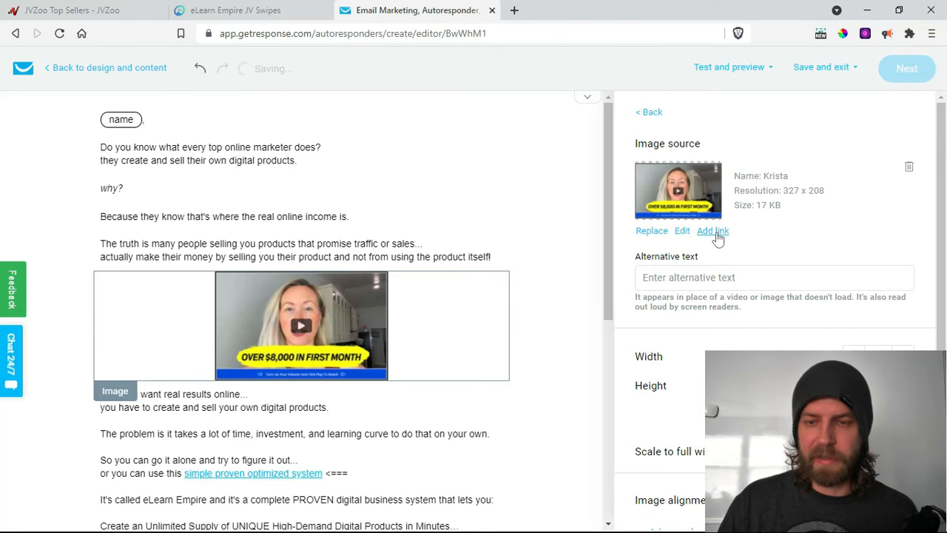
pyautogui.click(717, 231)
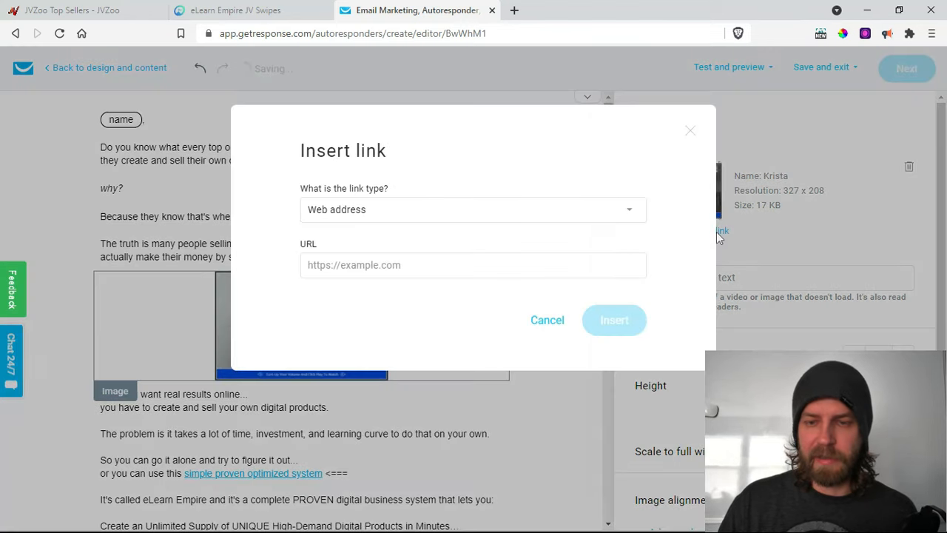
pyautogui.click(444, 265)
pyautogui.click(433, 298)
pyautogui.click(619, 324)
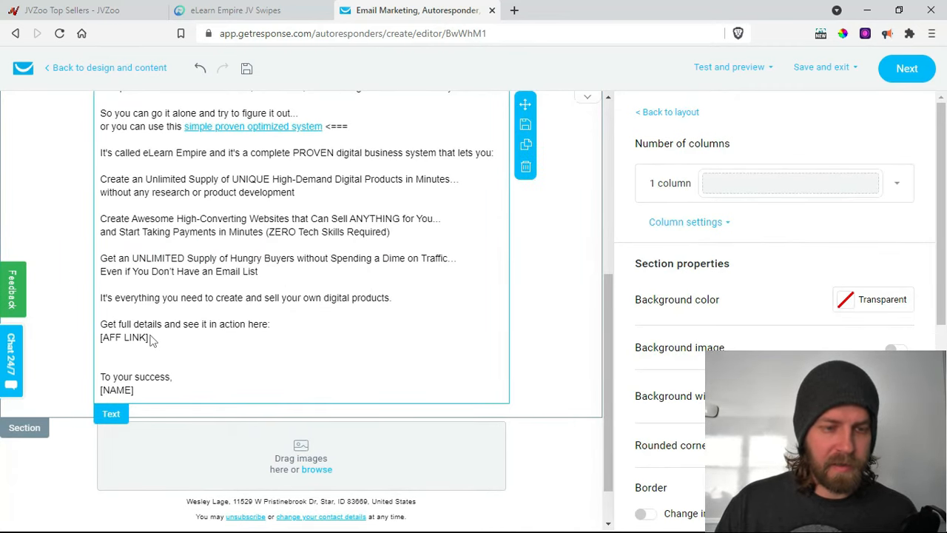
# - Delete the second [AFF LINK] placeholder, then undo the accidental removal of the text block
pyautogui.moveTo(148, 338); pyautogui.dragTo(99, 342)
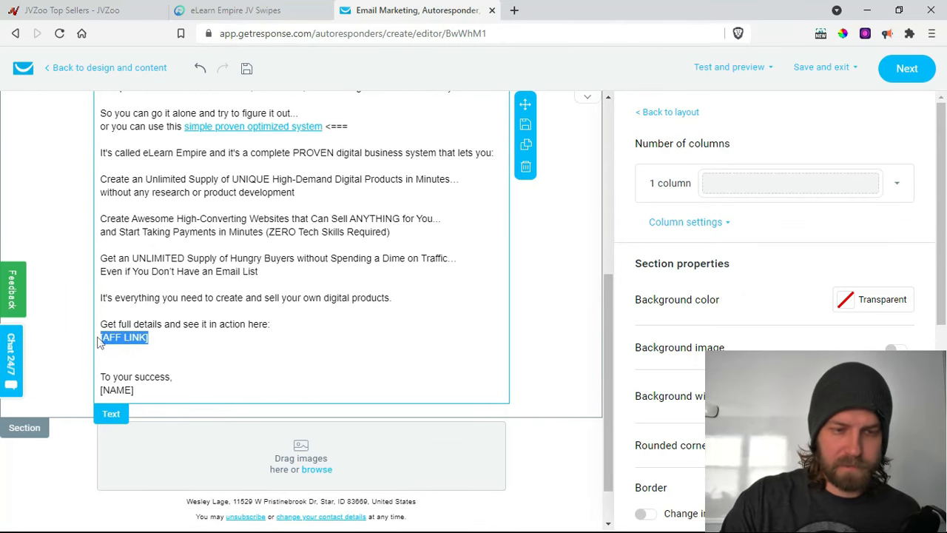
pyautogui.press('Delete')
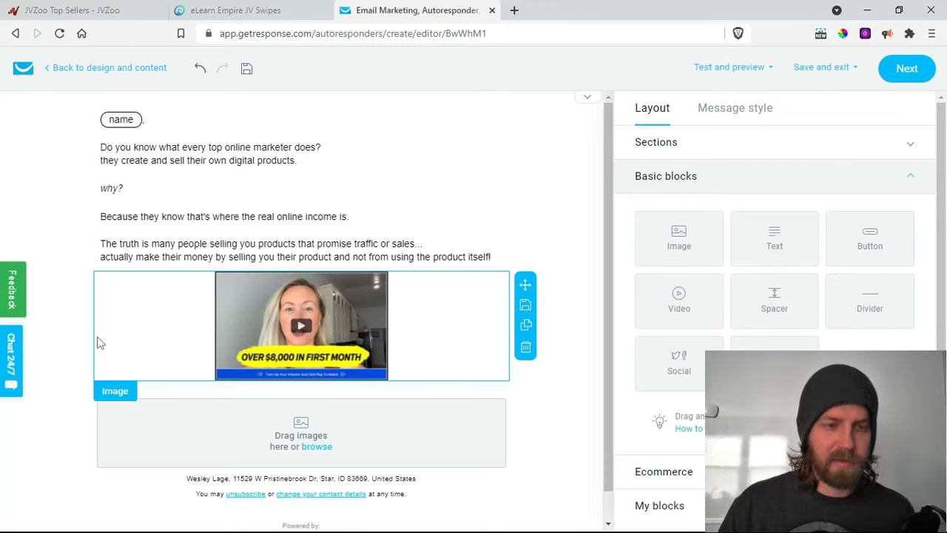
pyautogui.click(198, 70)
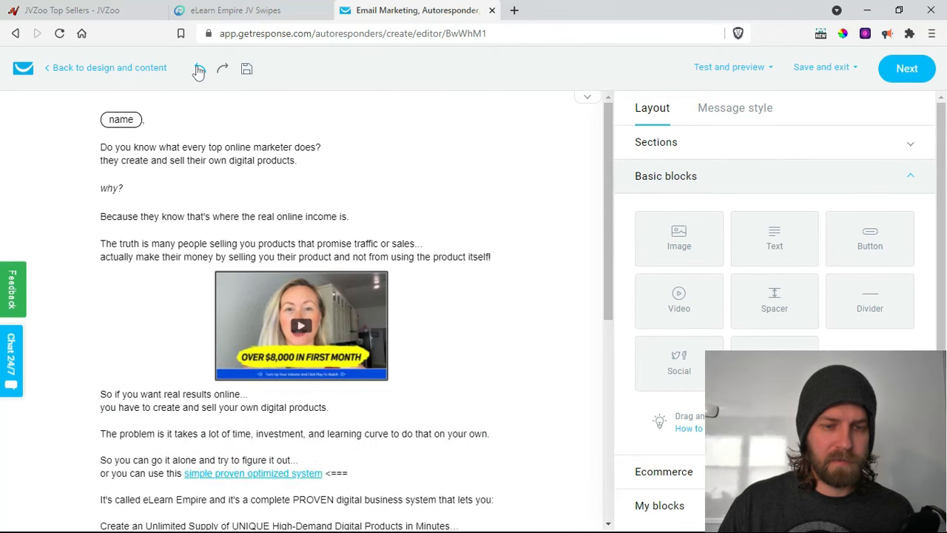
pyautogui.scroll(-3, 390, 437)
pyautogui.scroll(-2, 390, 437)
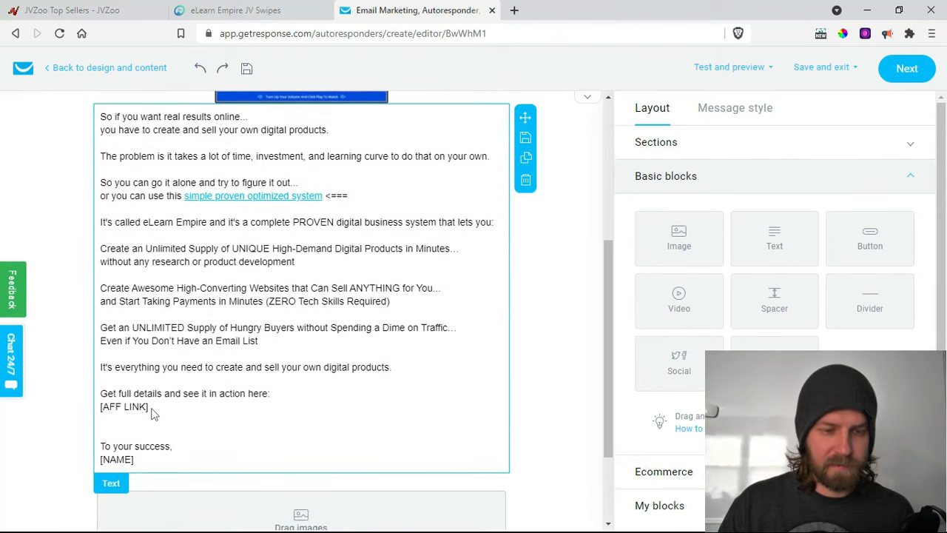
# - Replace the [AFF LINK] placeholder and colon after 'action here' with '<==='
pyautogui.moveTo(151, 410); pyautogui.dragTo(124, 449)
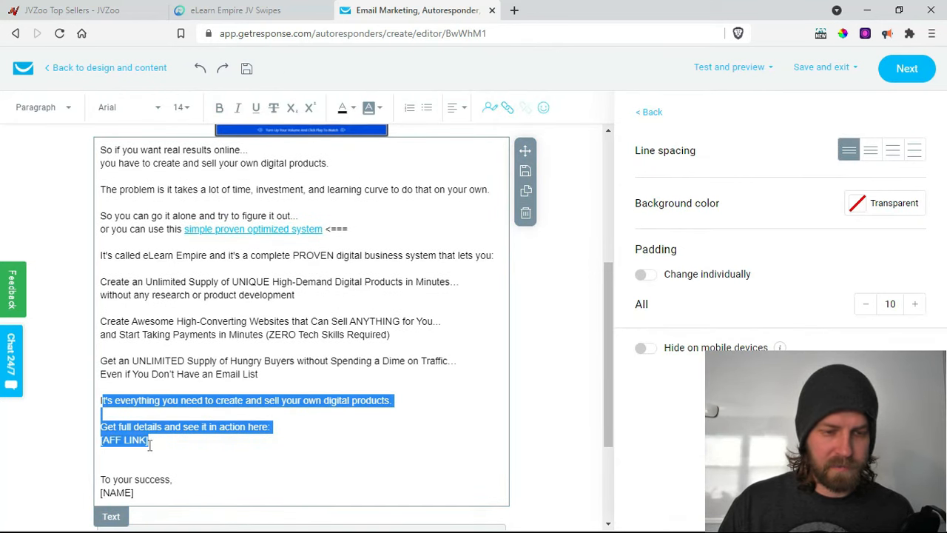
pyautogui.click(150, 442)
pyautogui.moveTo(148, 441); pyautogui.dragTo(106, 438)
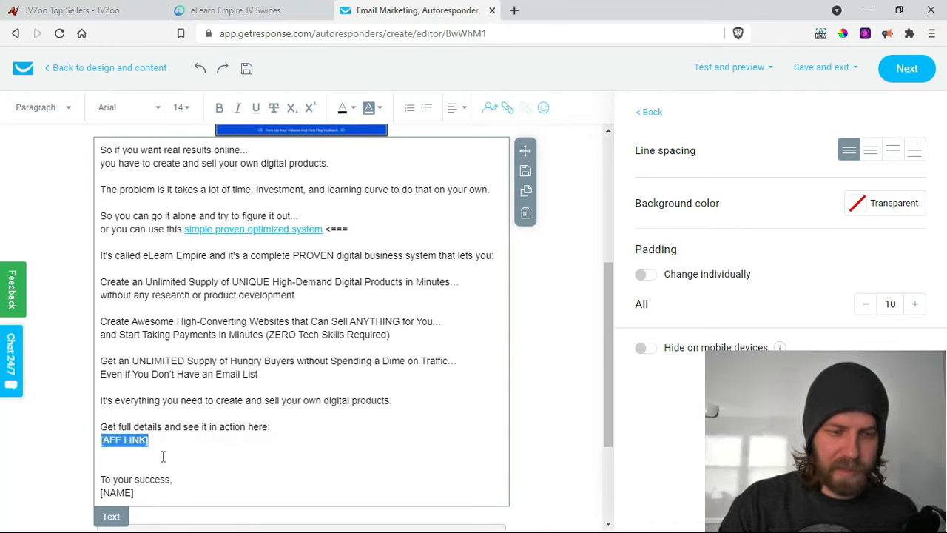
pyautogui.press('BackSpace')
pyautogui.press('BackSpace')
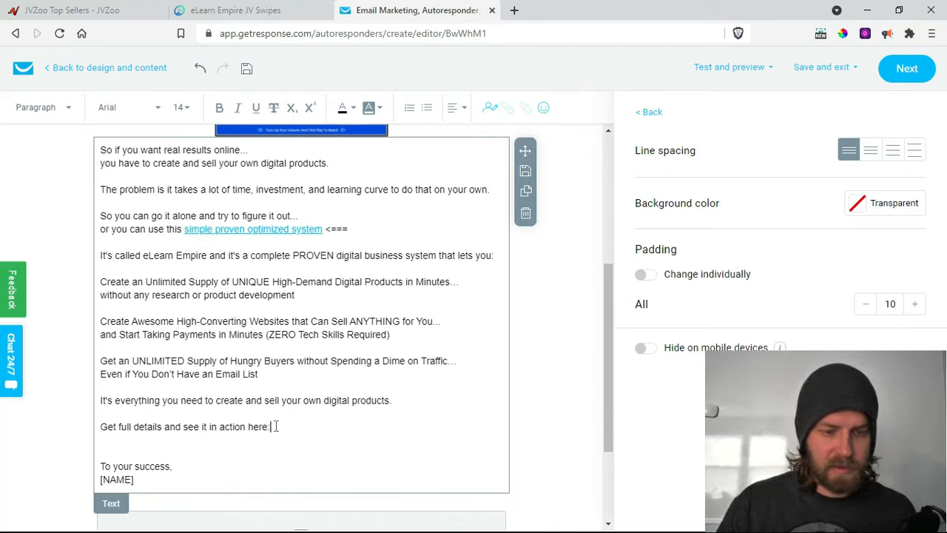
pyautogui.press('BackSpace')
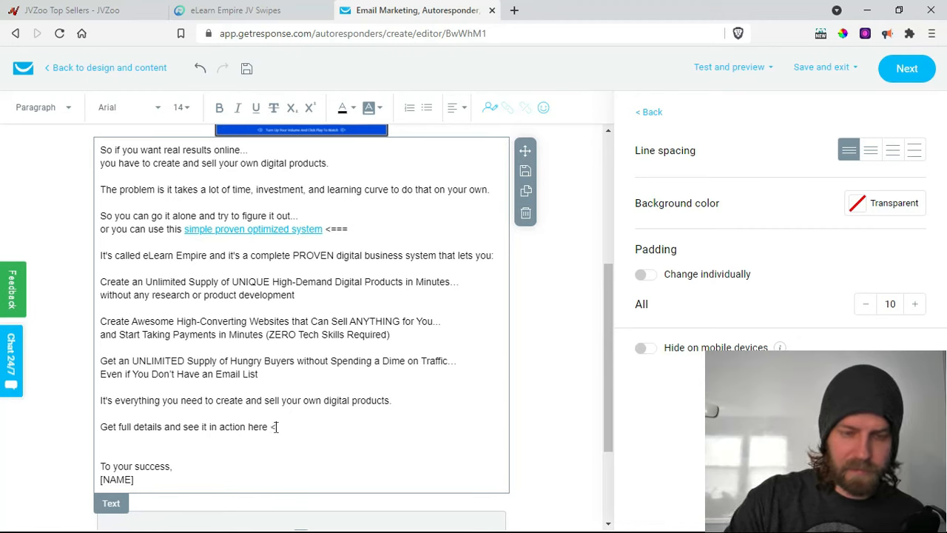
pyautogui.write('<===')
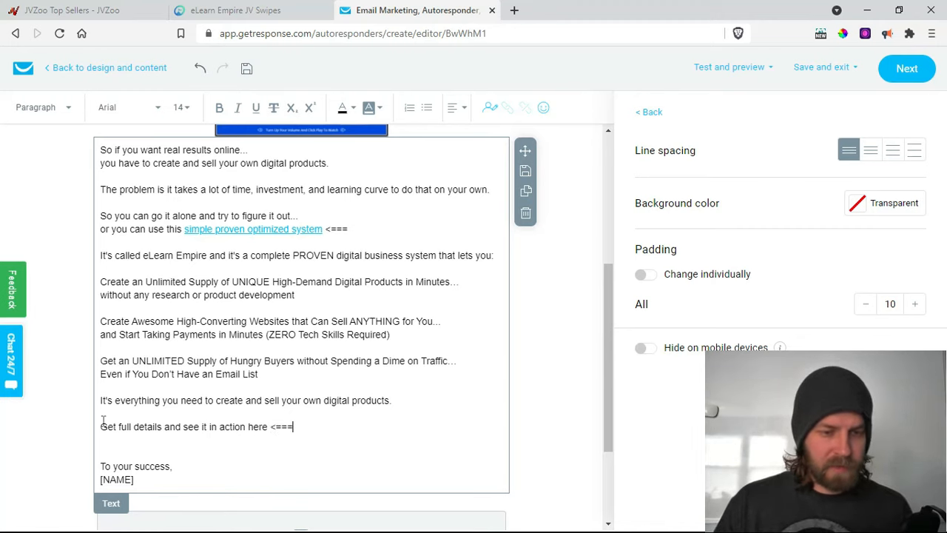
# - Link the 'Get full details and see it in action here' line to the multipleincomefunnel page
pyautogui.moveTo(102, 426); pyautogui.dragTo(264, 426)
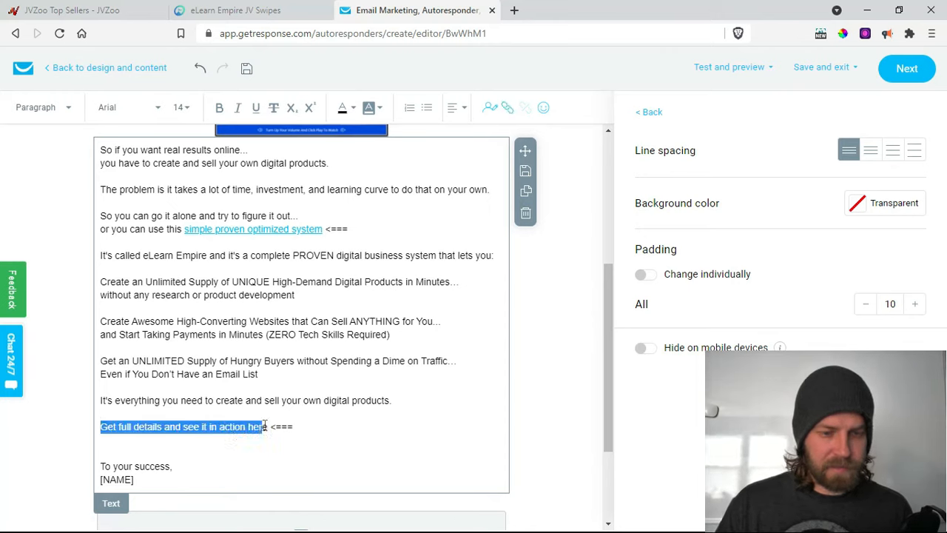
pyautogui.click(510, 109)
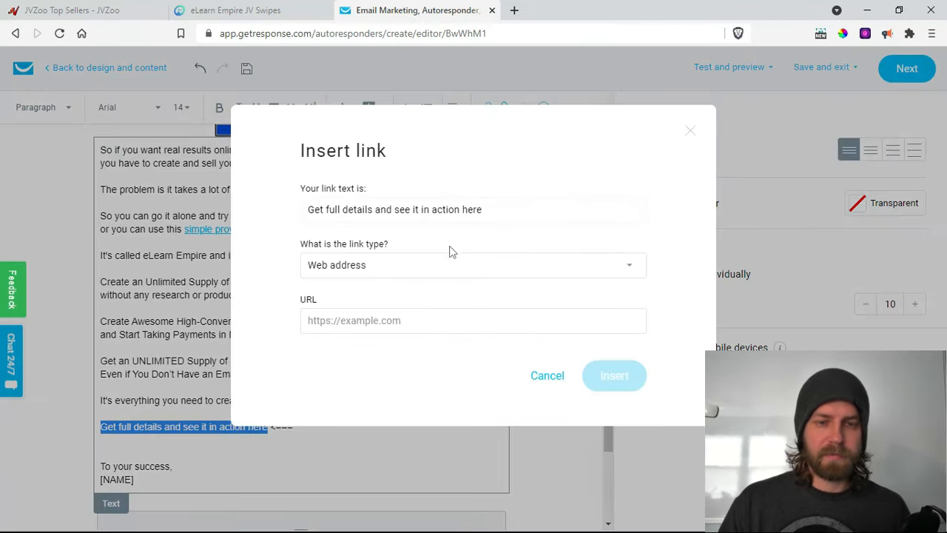
pyautogui.click(439, 323)
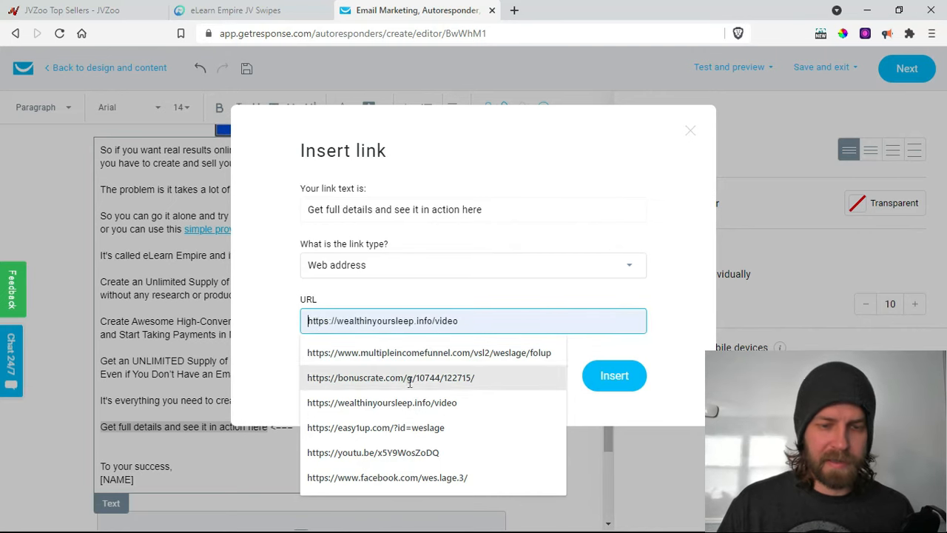
pyautogui.click(407, 352)
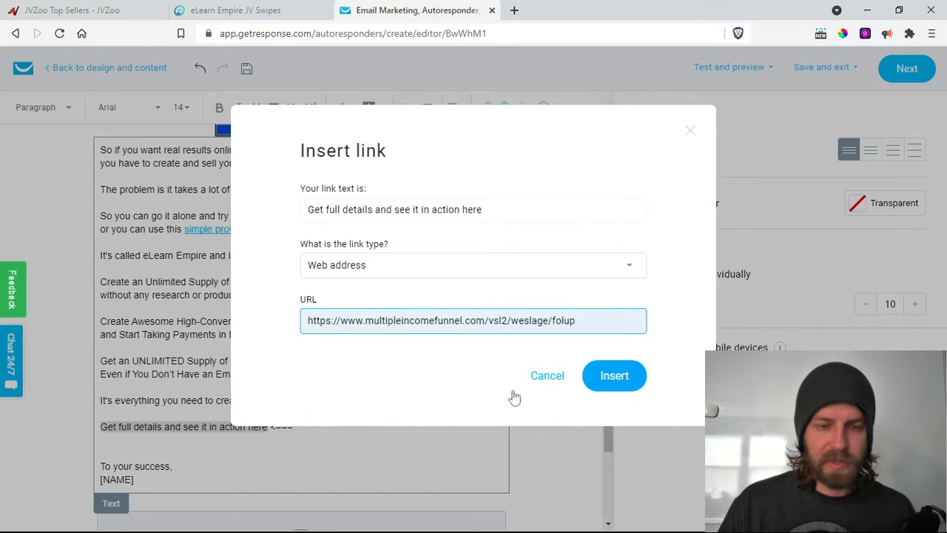
pyautogui.press('Return')
pyautogui.click(355, 440)
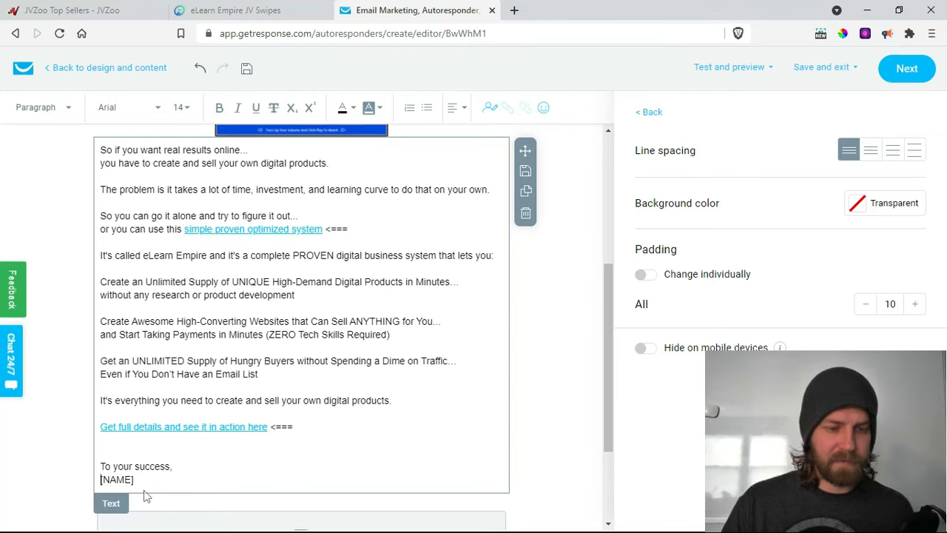
pyautogui.press('Return')
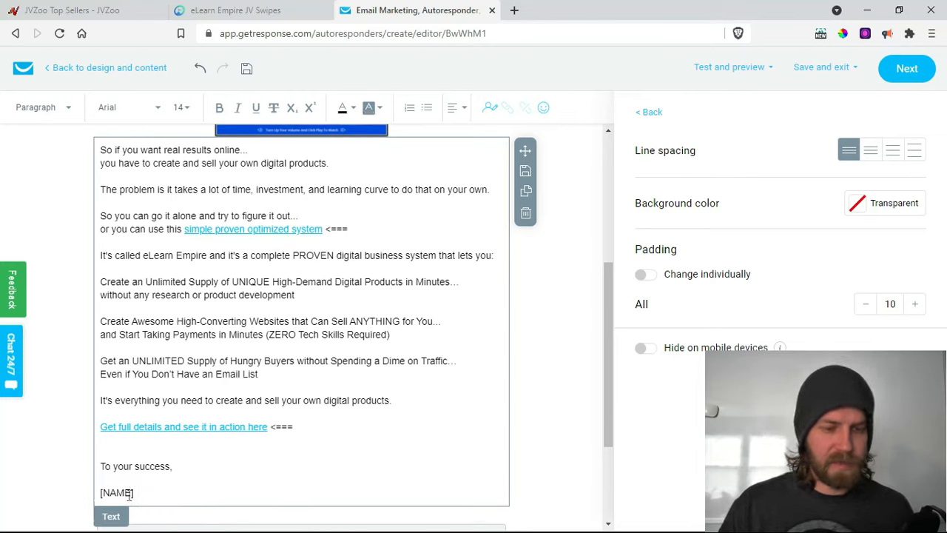
# - Overwrite the [NAME] placeholder under 'To your success,' with the sender's name
pyautogui.moveTo(129, 494); pyautogui.dragTo(110, 494)
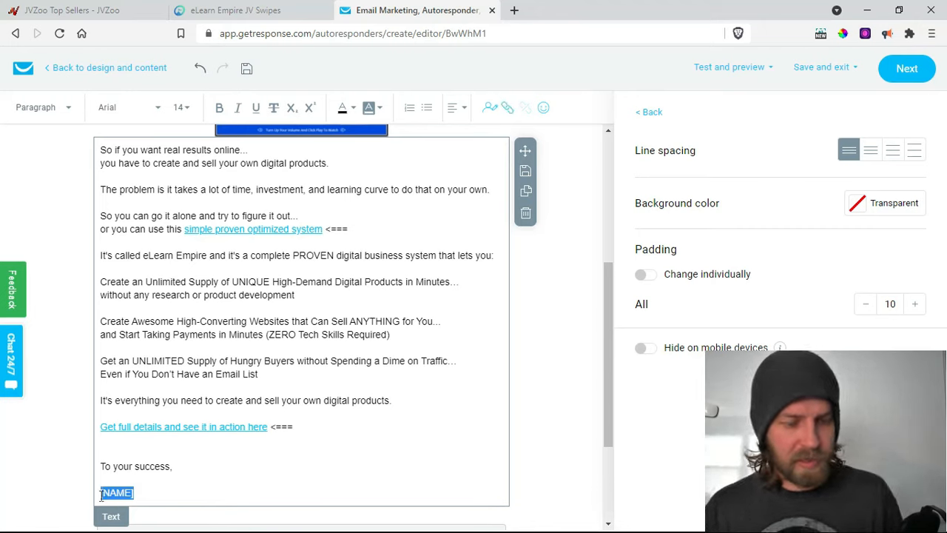
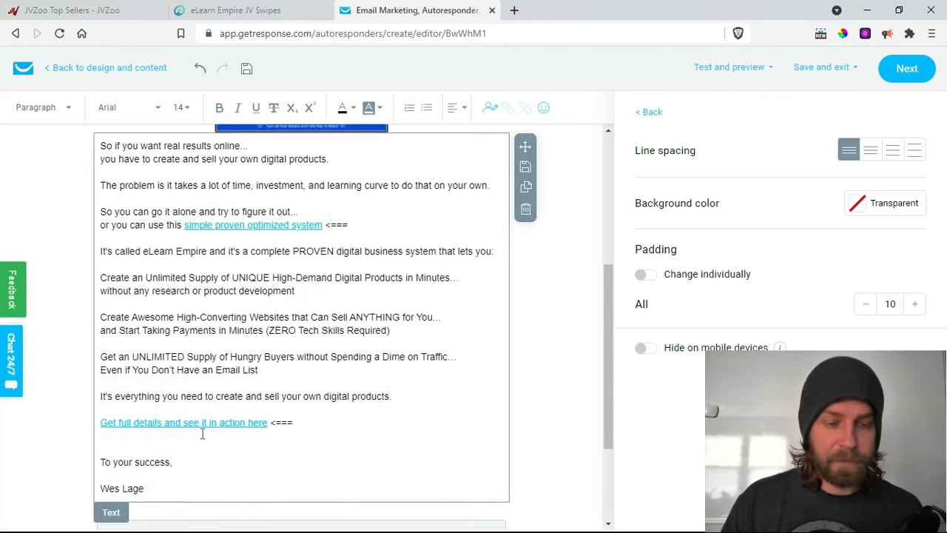
pyautogui.scroll(-2, 203, 435)
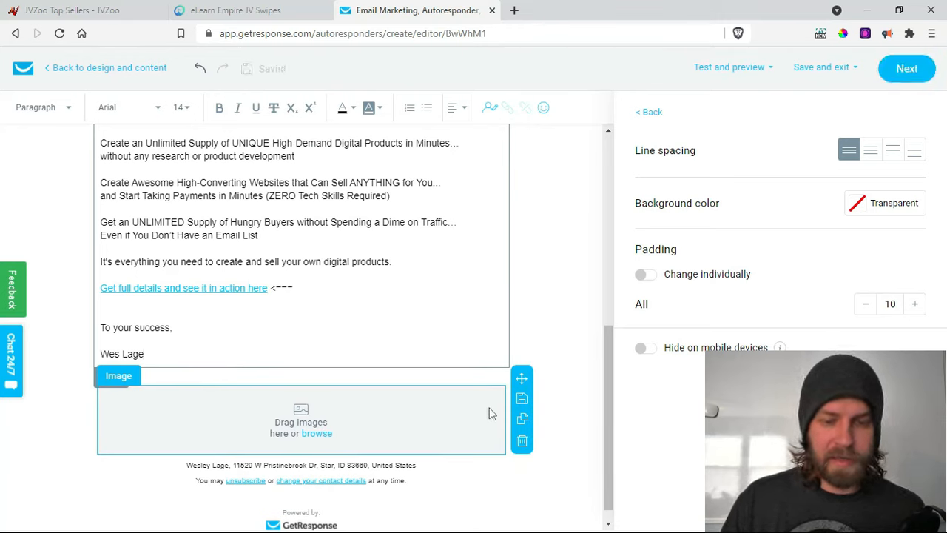
# - Move the empty image block under the sign-off and insert the myfamily photo from stored files
pyautogui.moveTo(523, 380); pyautogui.dragTo(305, 406)
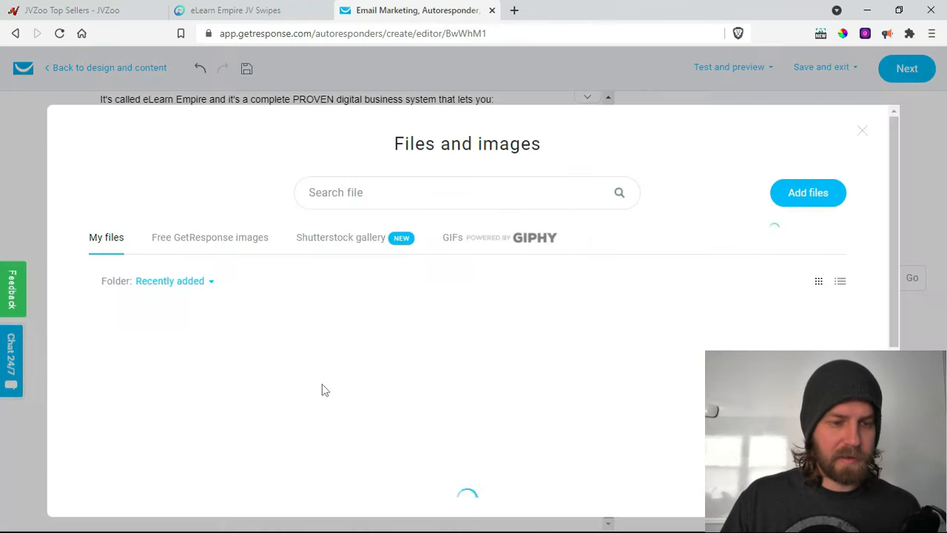
pyautogui.click(317, 399)
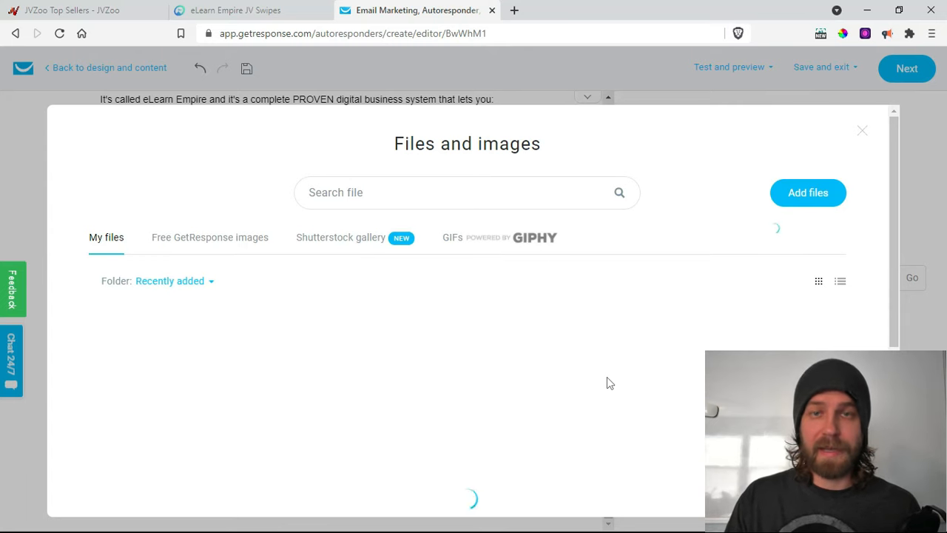
pyautogui.scroll(-3, 620, 374)
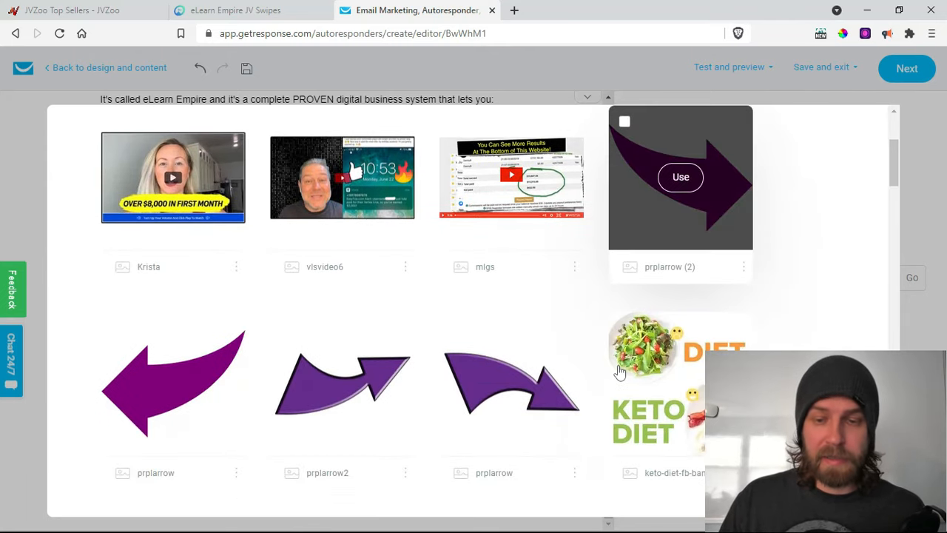
pyautogui.scroll(-6, 619, 373)
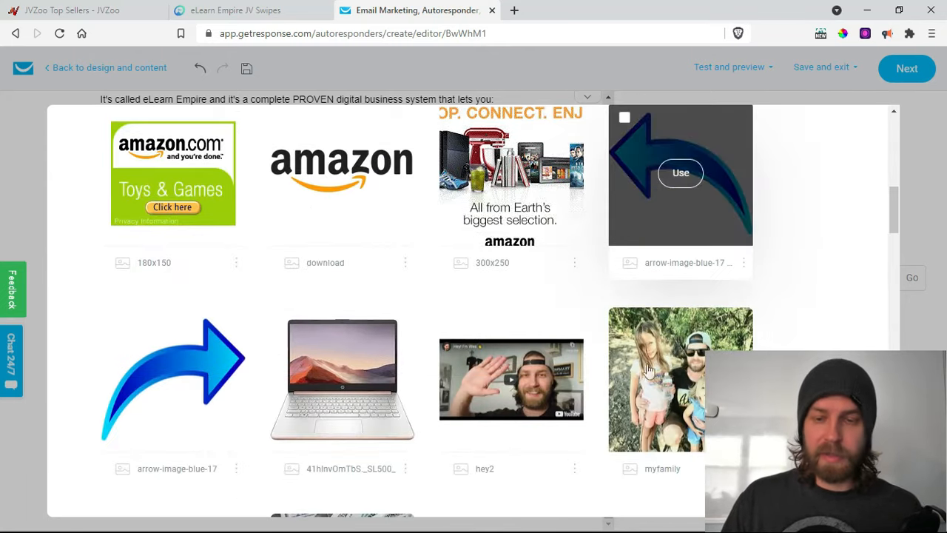
pyautogui.click(677, 382)
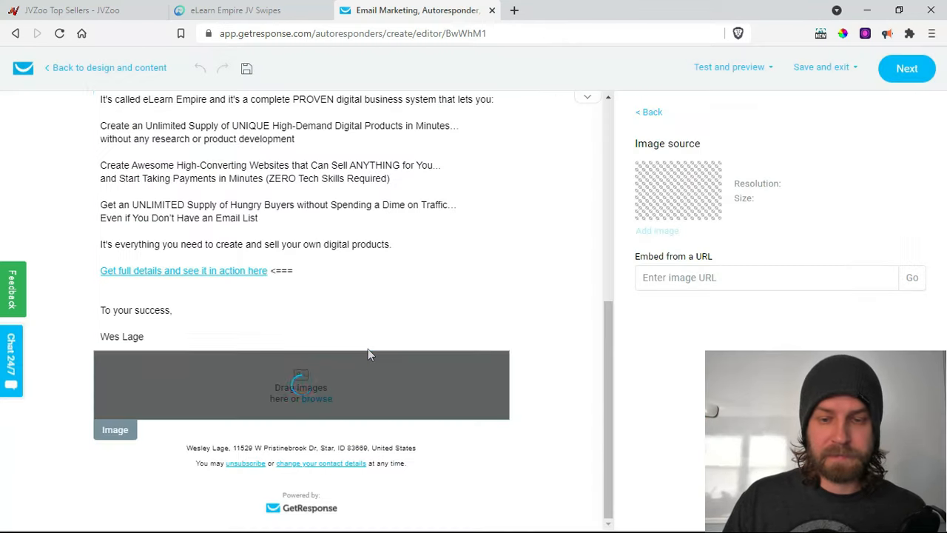
pyautogui.moveTo(413, 362)
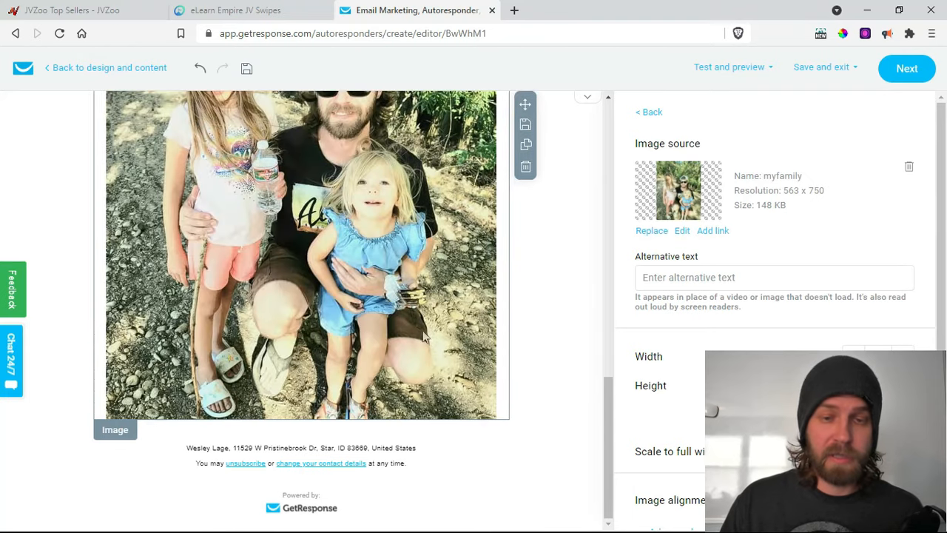
pyautogui.scroll(4, 394, 300)
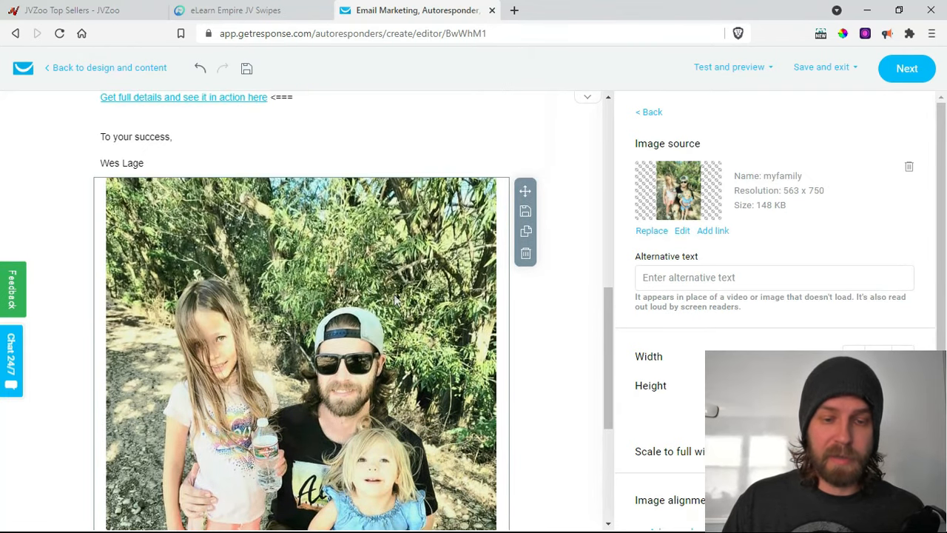
pyautogui.scroll(3, 394, 300)
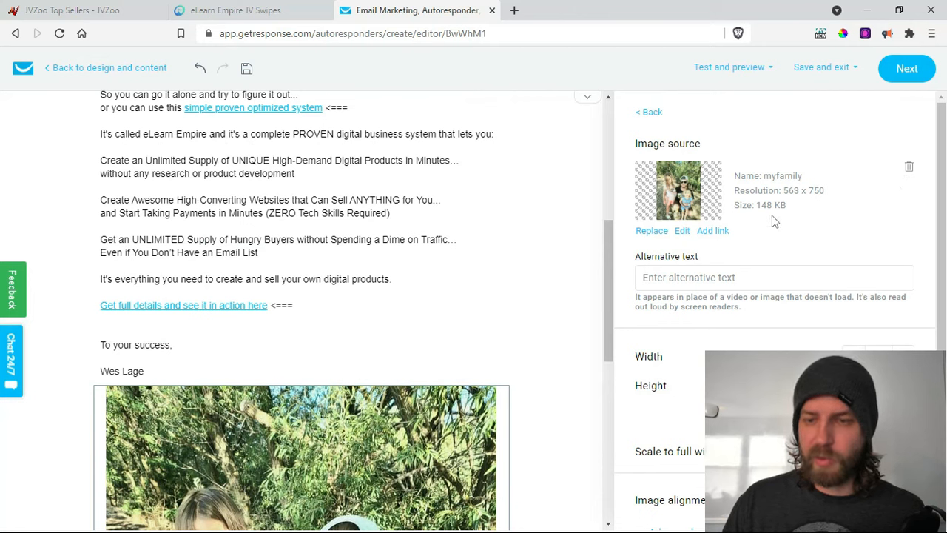
# - Set the myfamily photo width to 170 px (170 x 226) and align it left
pyautogui.scroll(-1, 803, 296)
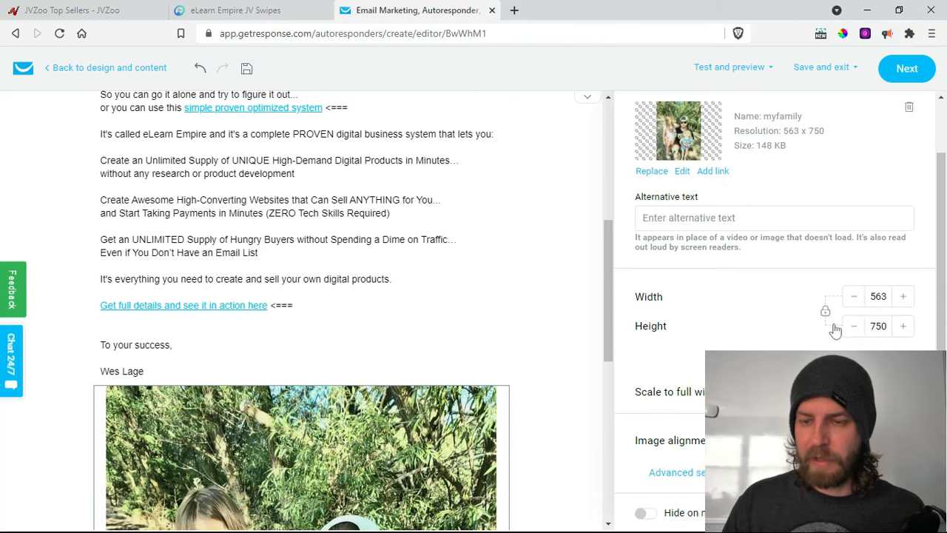
pyautogui.doubleClick(878, 296)
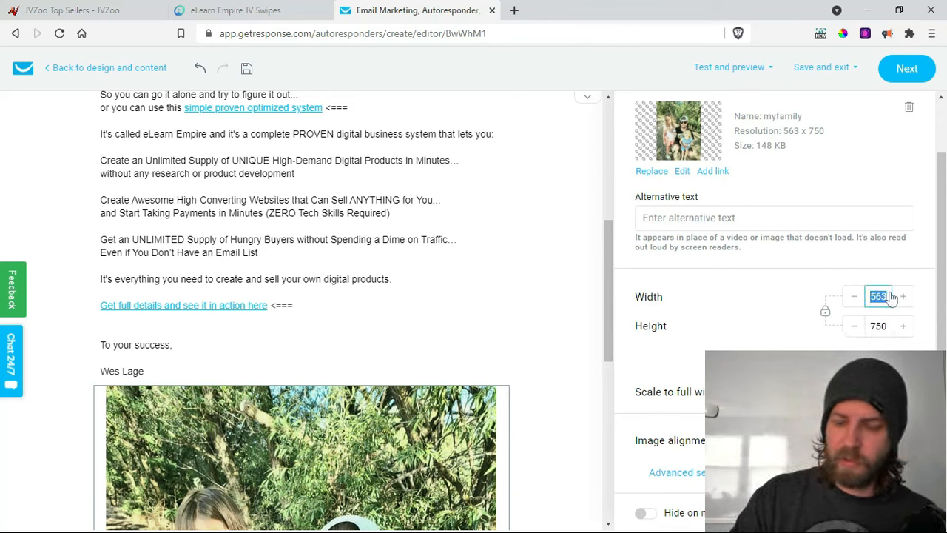
pyautogui.write('170')
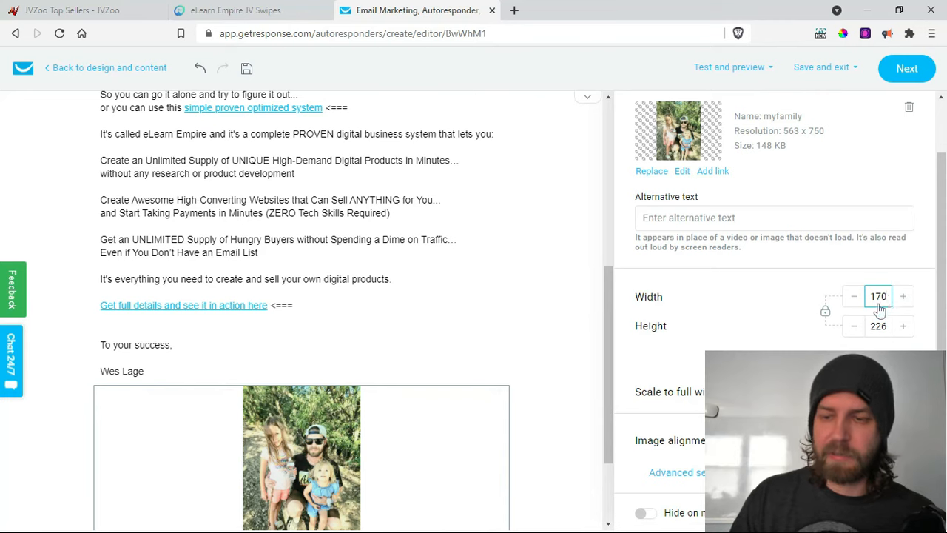
pyautogui.click(769, 348)
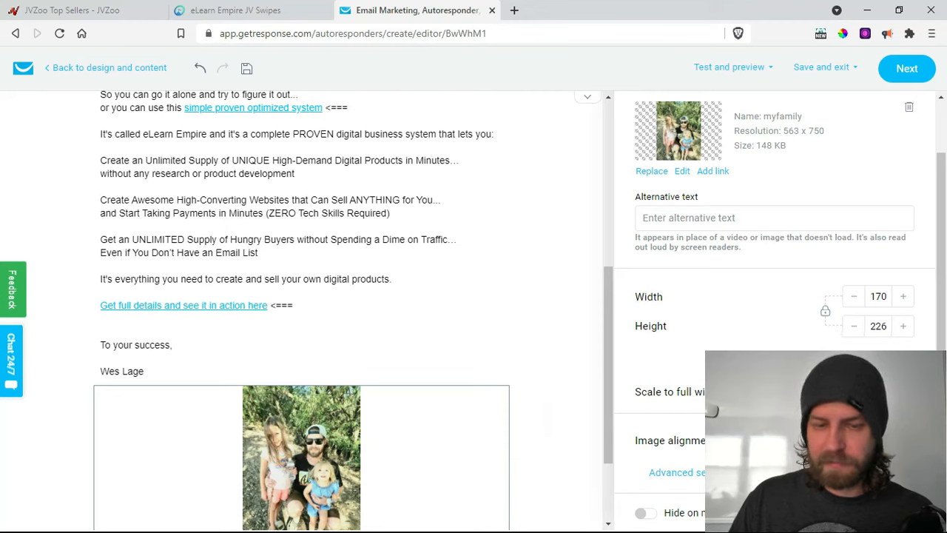
pyautogui.click(851, 441)
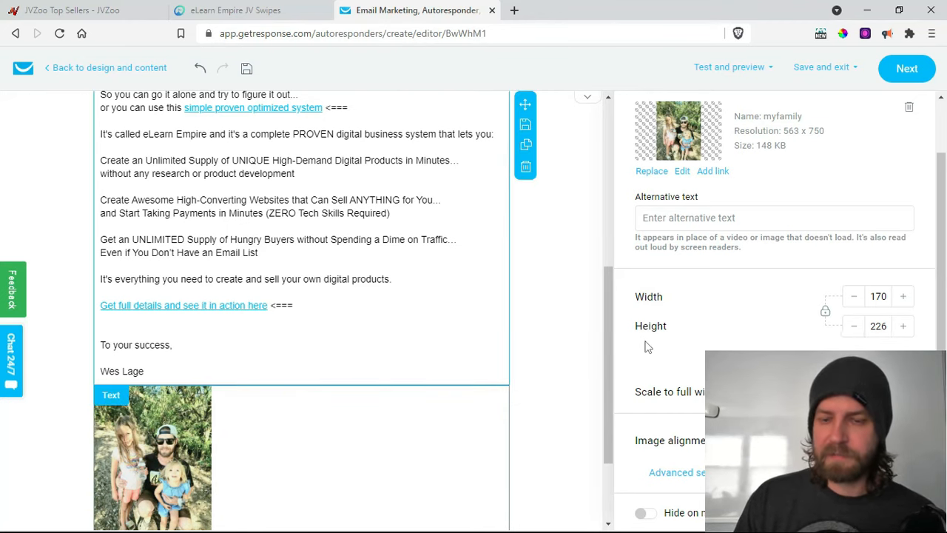
pyautogui.scroll(5, 537, 337)
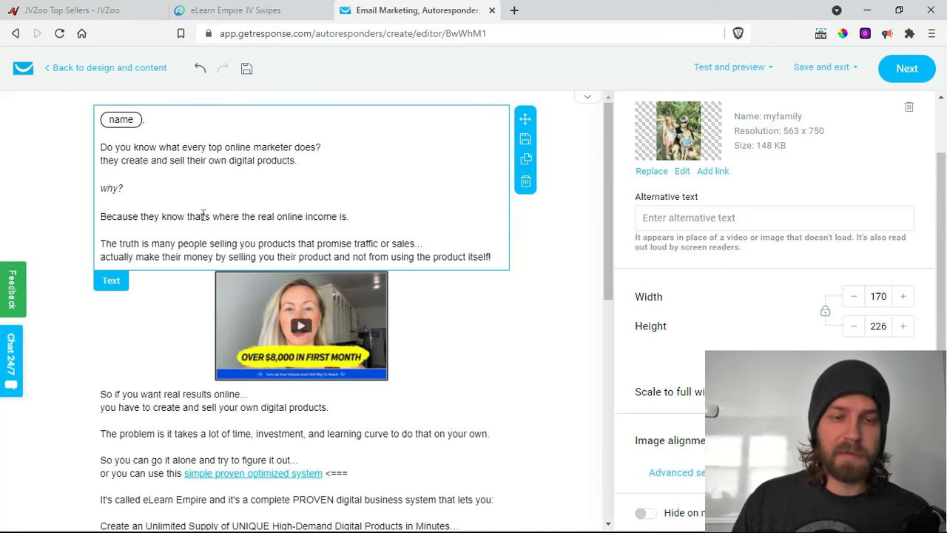
pyautogui.scroll(-3, 194, 222)
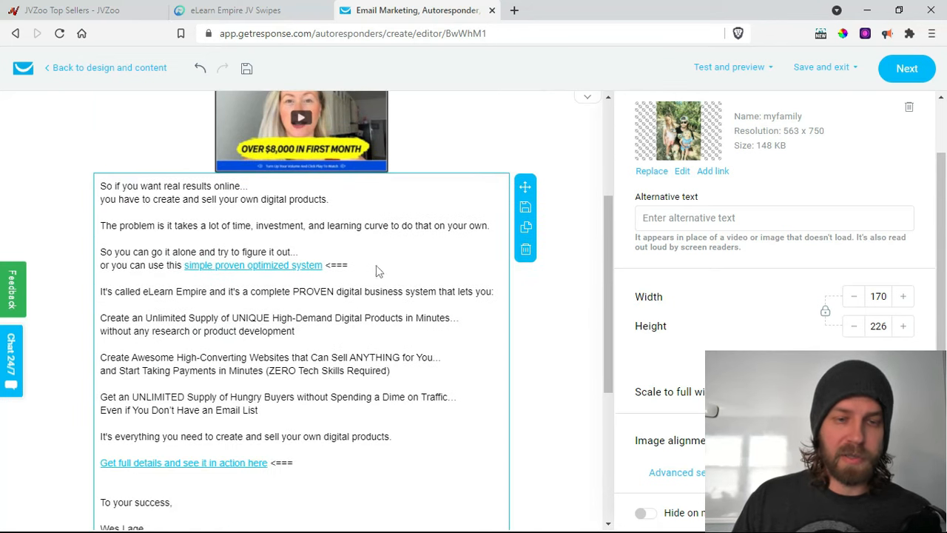
pyautogui.scroll(2, 455, 282)
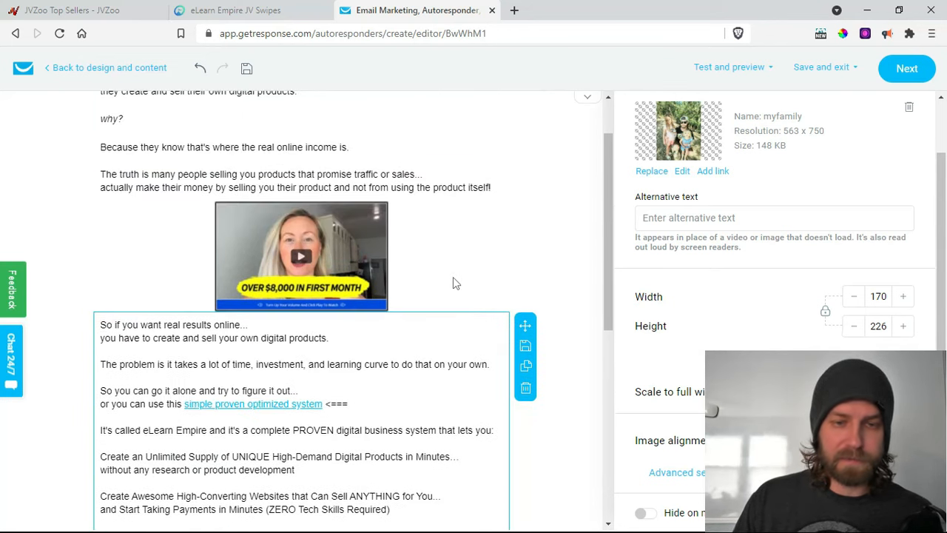
pyautogui.scroll(-4, 455, 288)
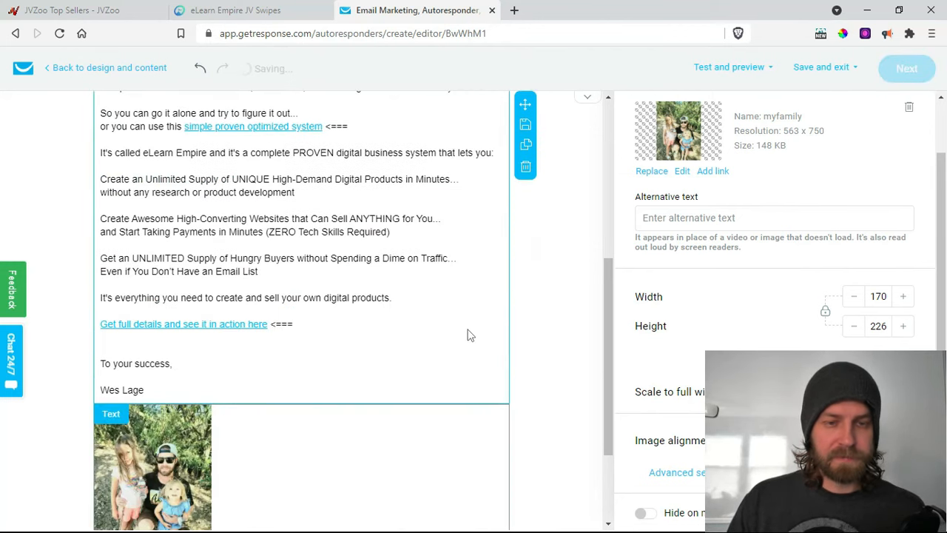
pyautogui.scroll(5, 474, 326)
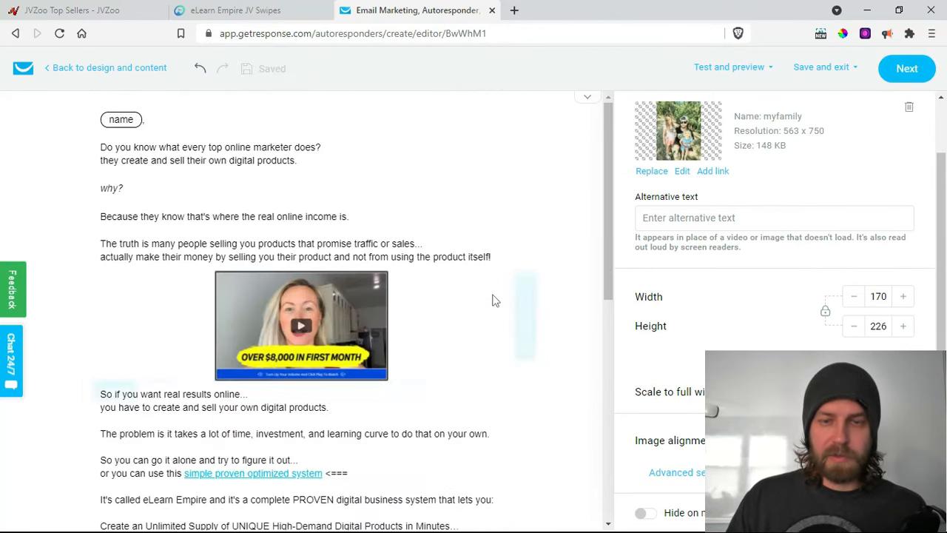
# - Send a test message of the email to the other saved recipient address
pyautogui.click(755, 70)
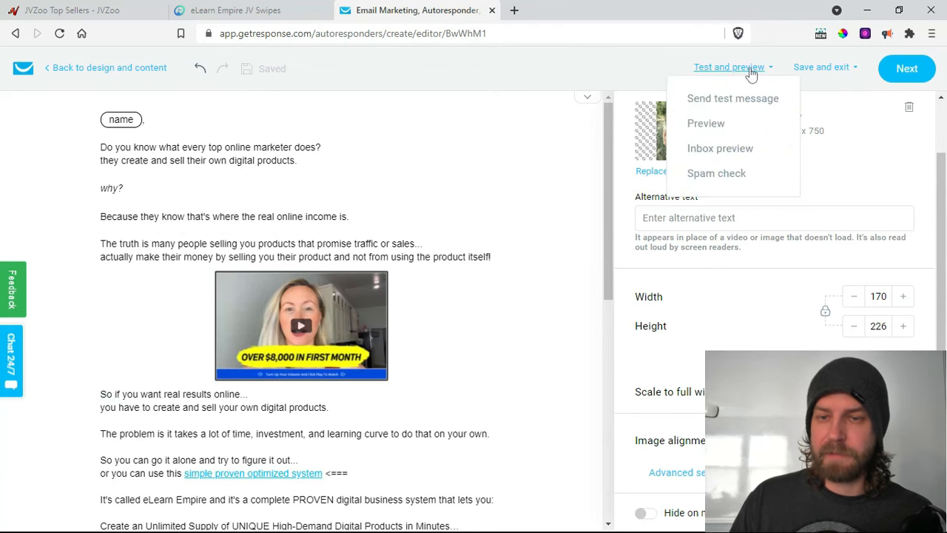
pyautogui.click(712, 108)
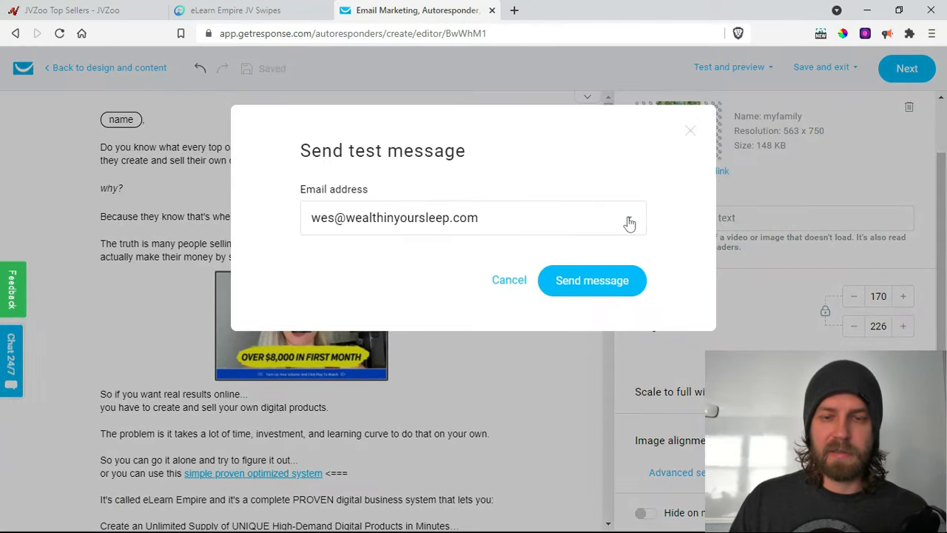
pyautogui.click(605, 221)
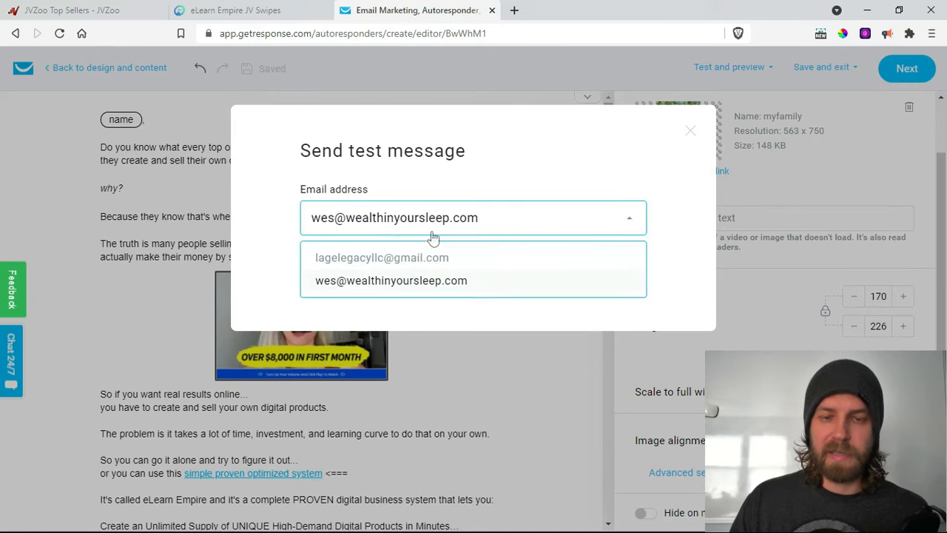
pyautogui.click(374, 258)
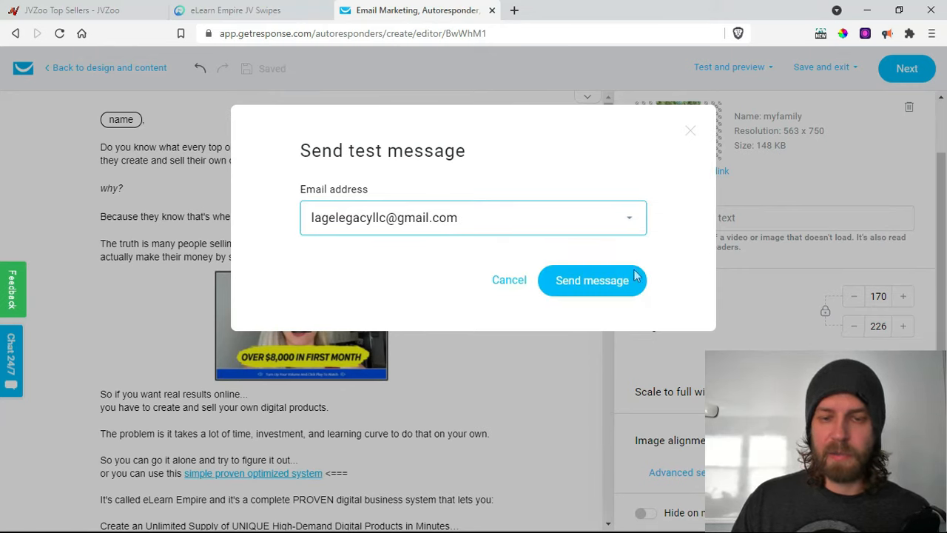
pyautogui.click(609, 281)
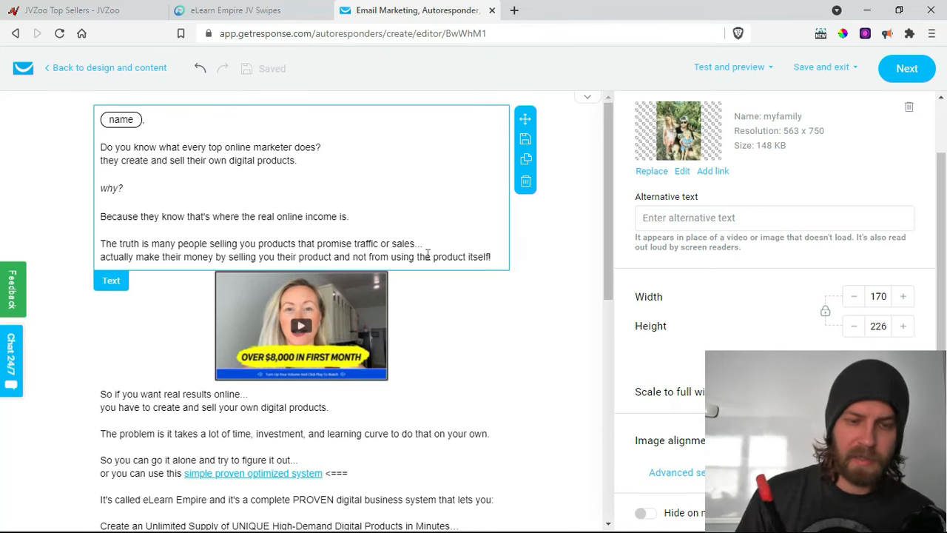
pyautogui.scroll(-4, 290, 442)
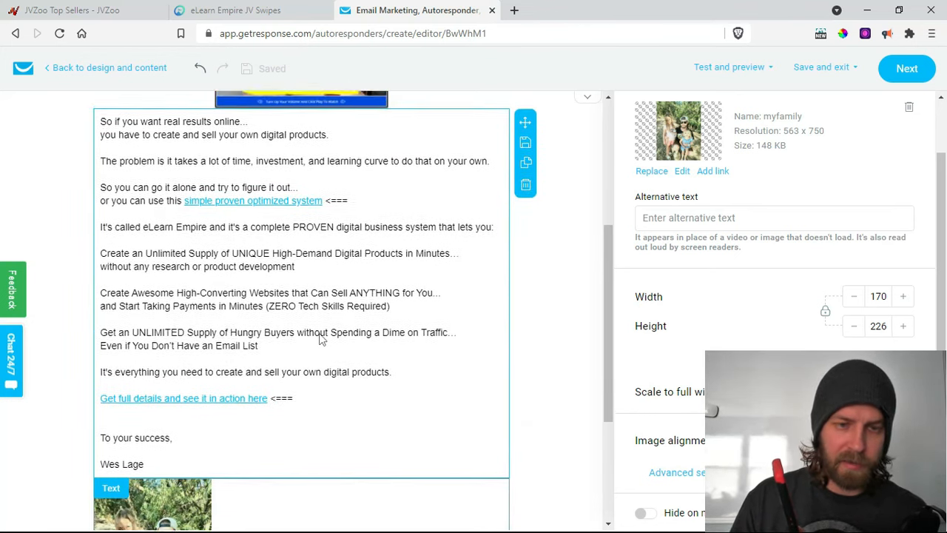
pyautogui.scroll(1, 319, 338)
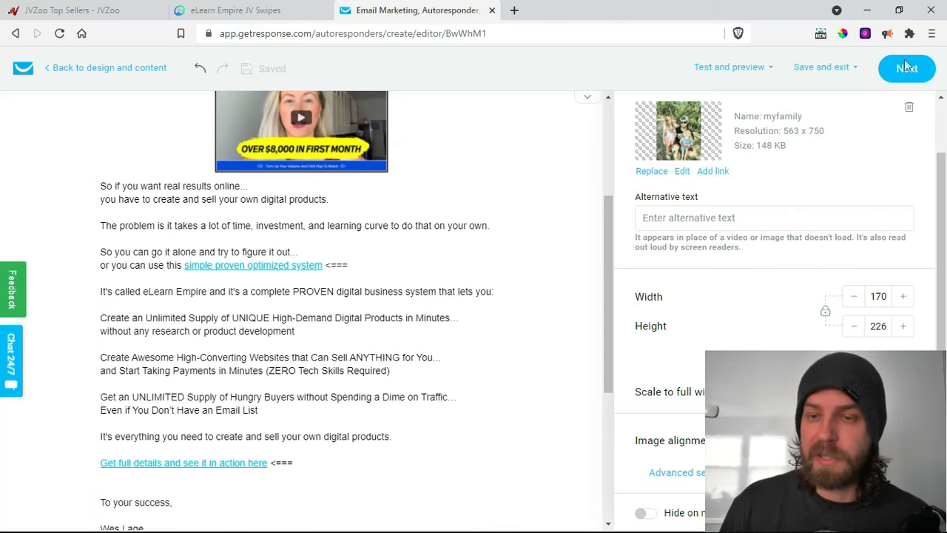
# - Save the TestE_day0 autoresponder from its settings page so it is switched on
pyautogui.click(880, 74)
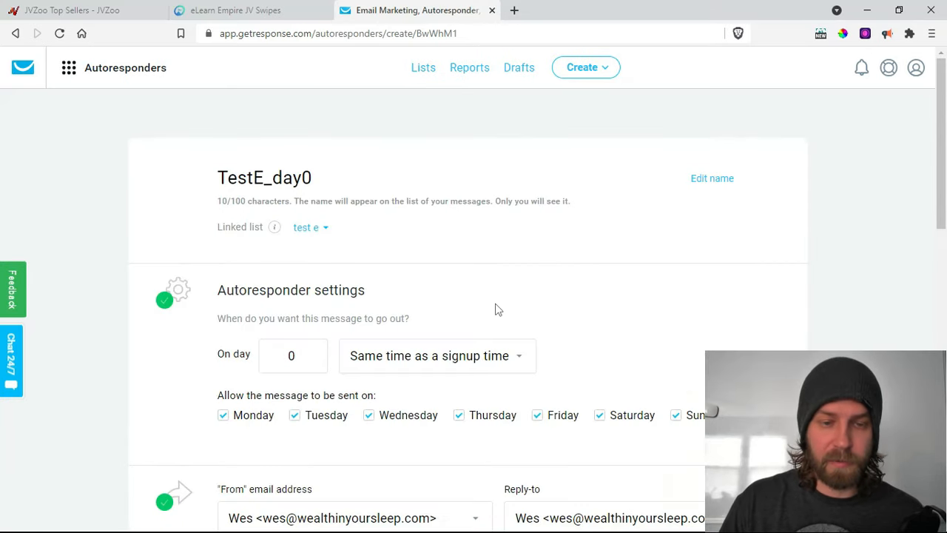
pyautogui.scroll(-4, 484, 309)
pyautogui.scroll(-3, 475, 320)
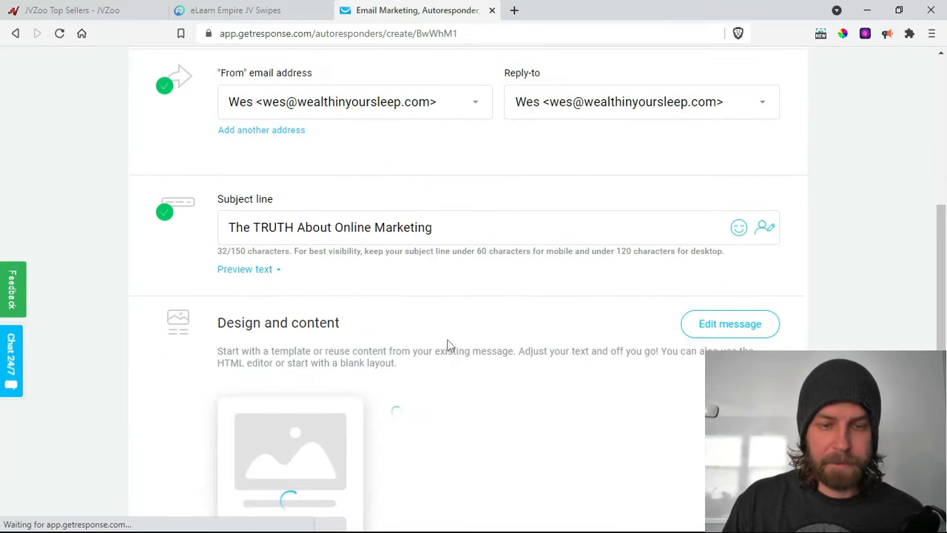
pyautogui.scroll(-2, 544, 382)
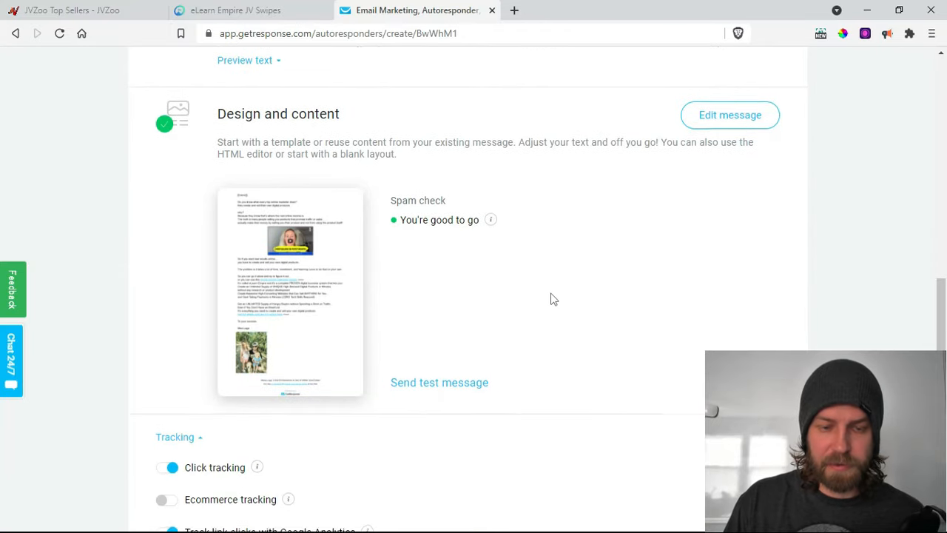
pyautogui.scroll(-2, 551, 299)
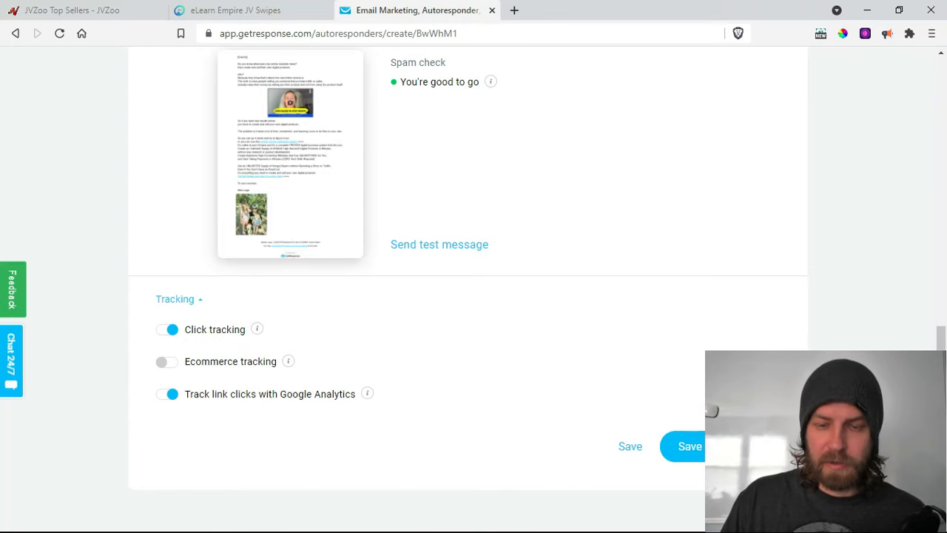
pyautogui.click(696, 450)
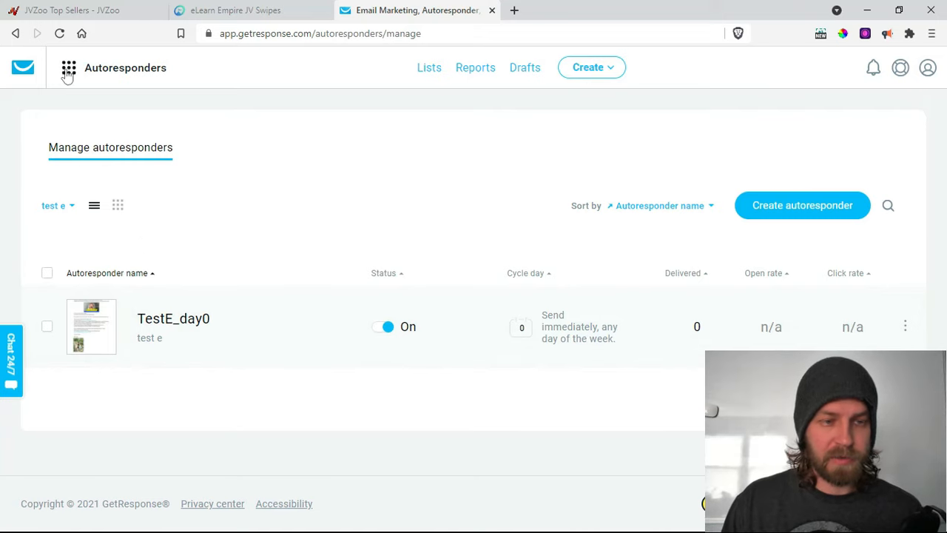
# - Go to Landing pages and check the Test E page's actions menu
pyautogui.click(69, 70)
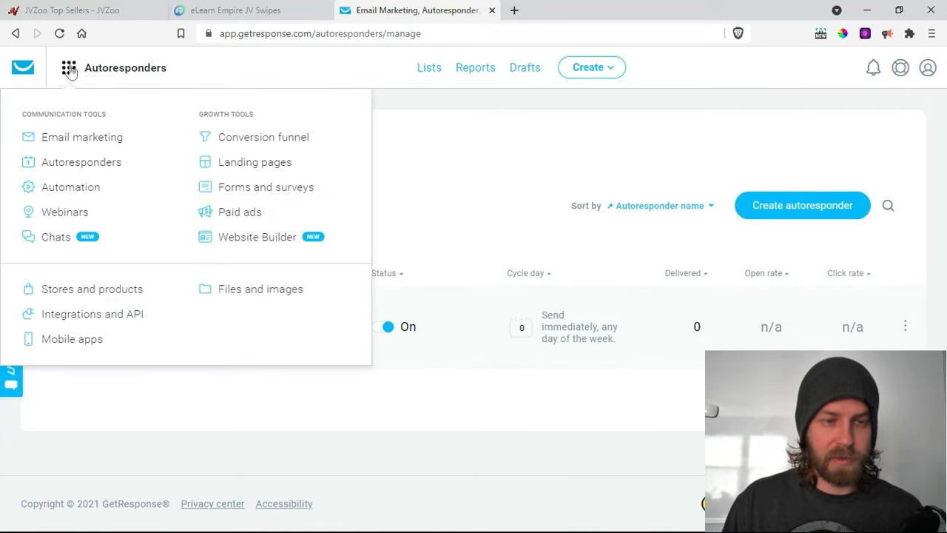
pyautogui.click(247, 169)
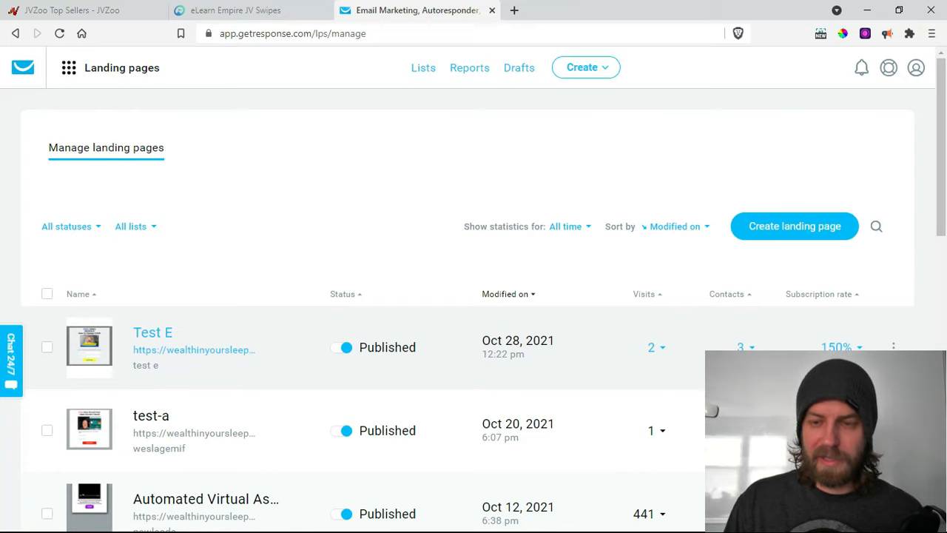
pyautogui.click(893, 346)
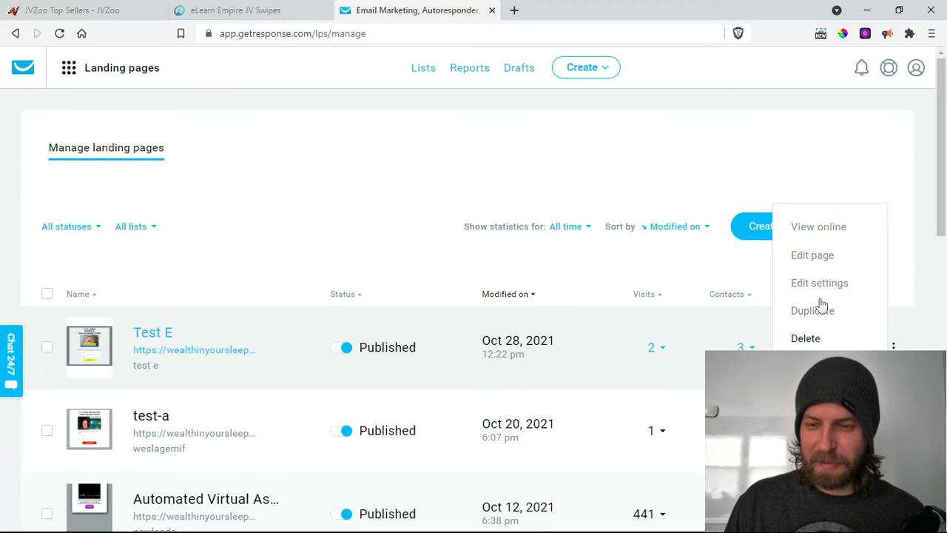
pyautogui.click(581, 379)
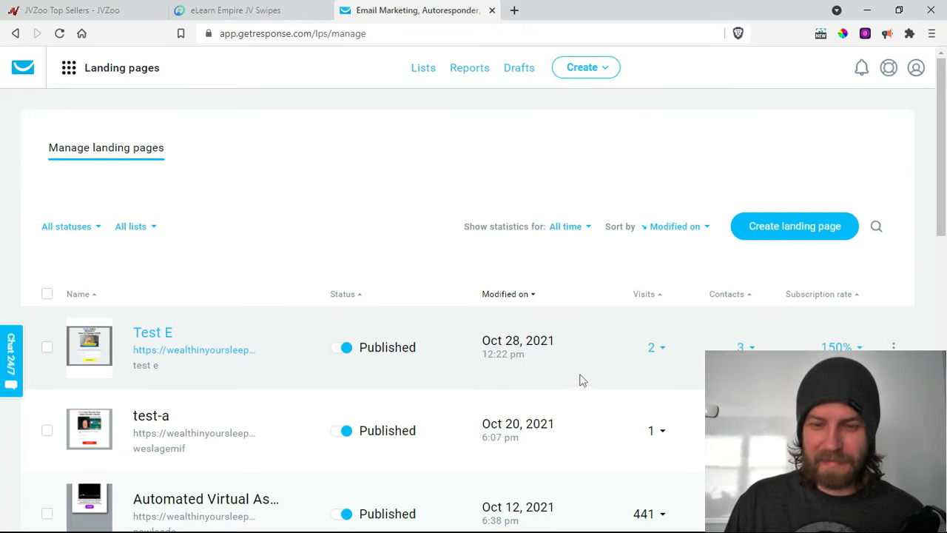
# - Open the live Test E page and submit its form with a test subscriber's name and e-mail
pyautogui.click(210, 353)
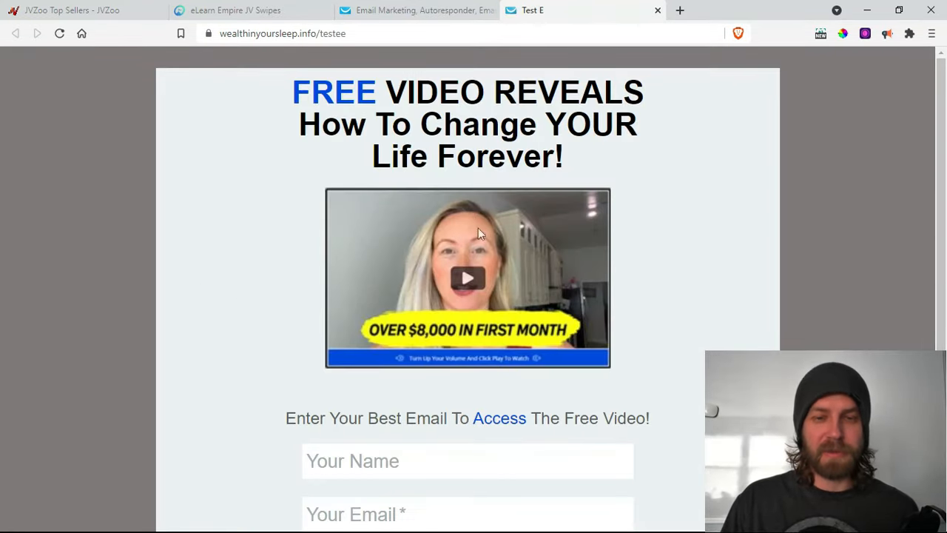
pyautogui.scroll(-2, 444, 237)
pyautogui.scroll(2, 455, 268)
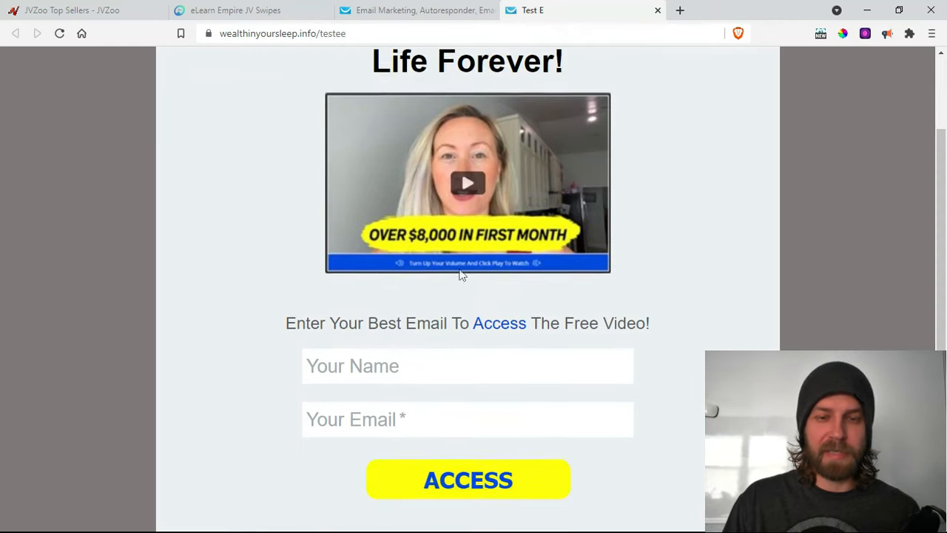
pyautogui.scroll(-2, 466, 277)
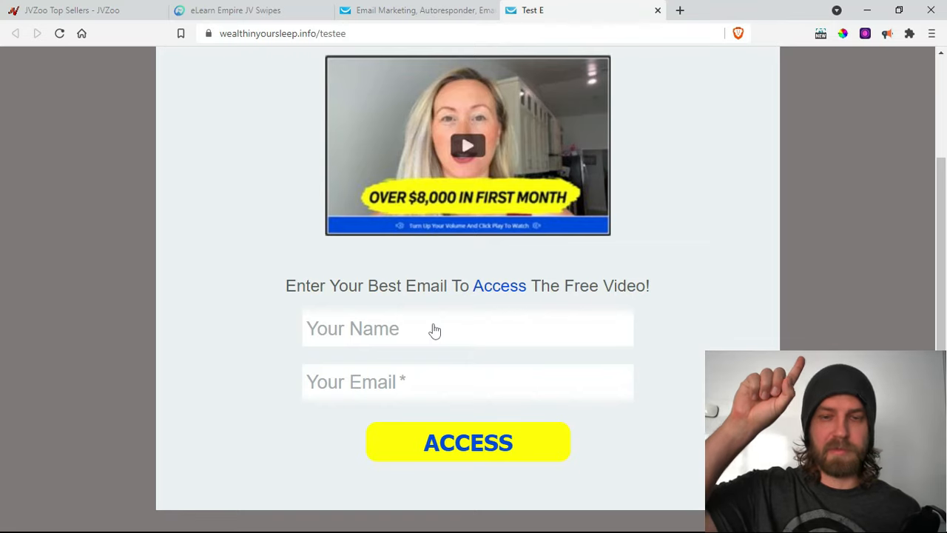
pyautogui.click(435, 328)
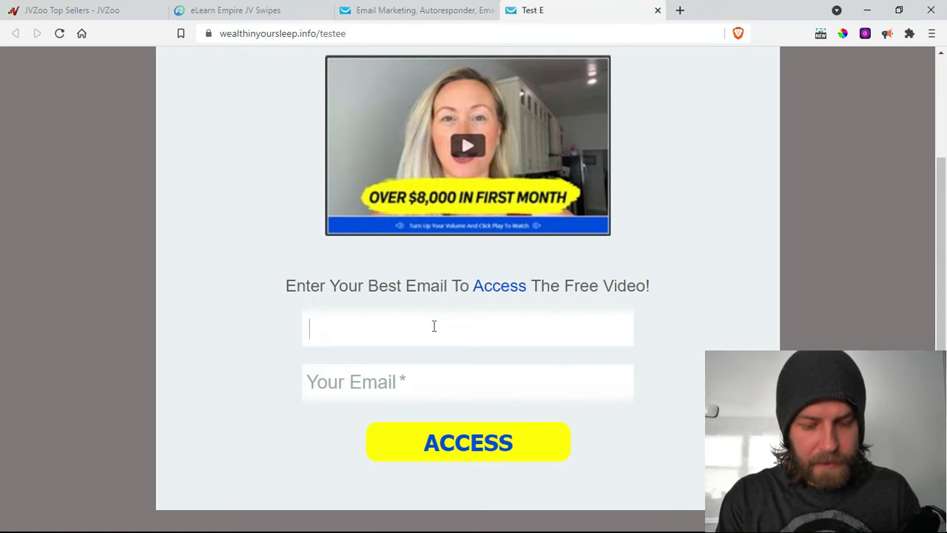
pyautogui.write('Jamie')
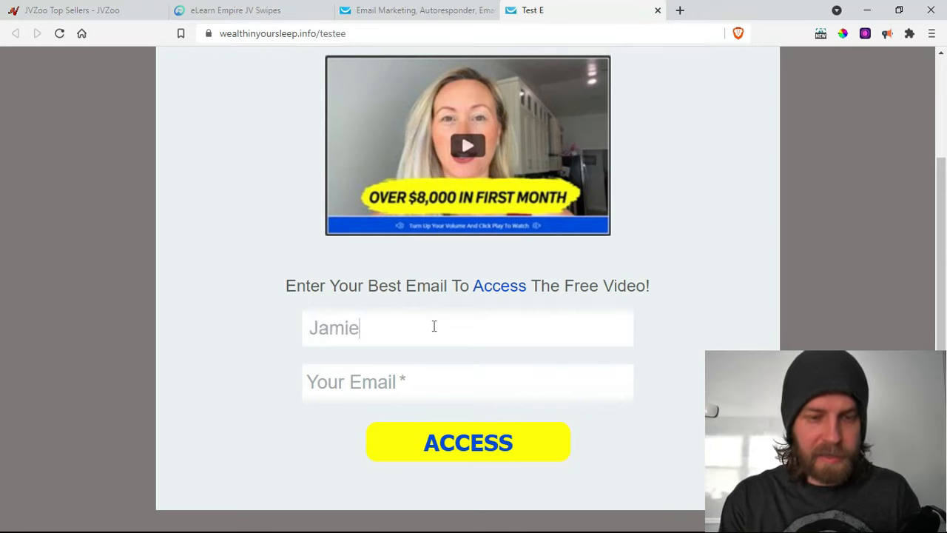
pyautogui.click(386, 382)
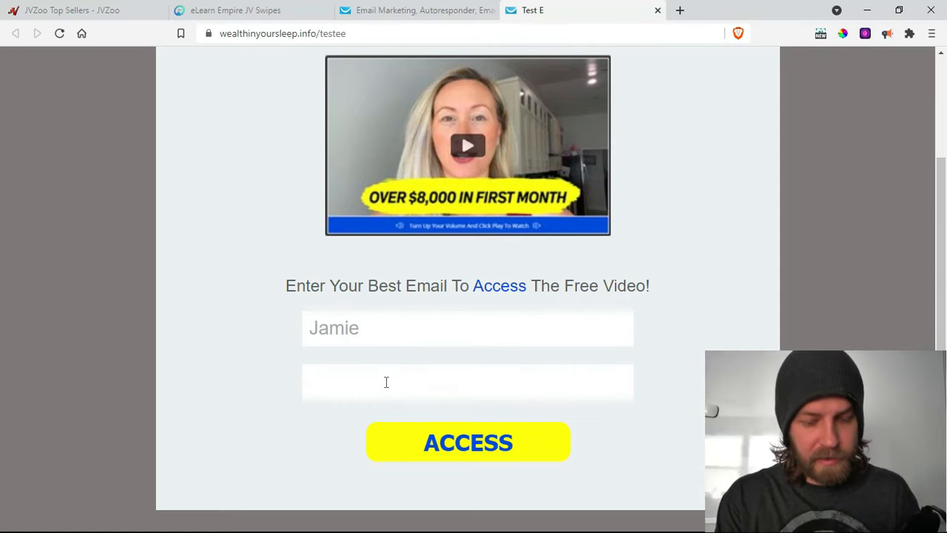
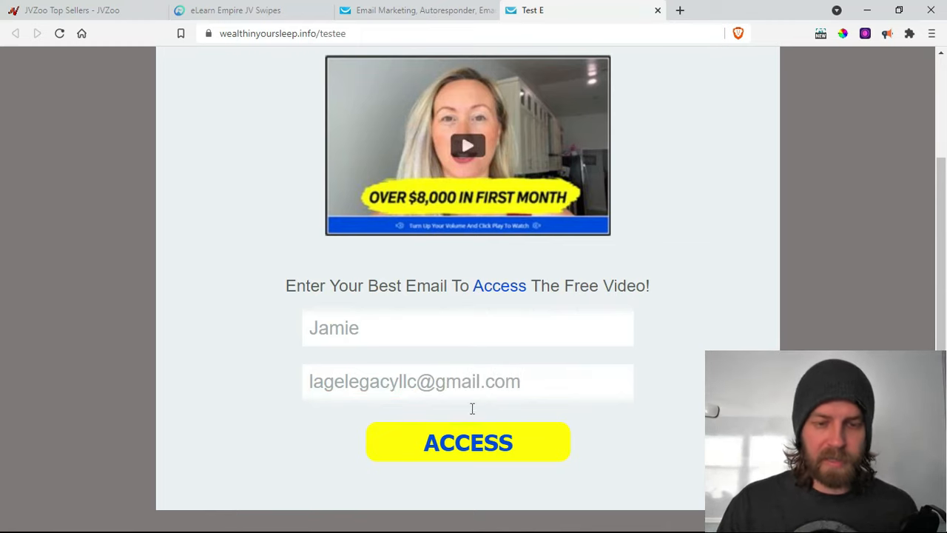
pyautogui.click(462, 444)
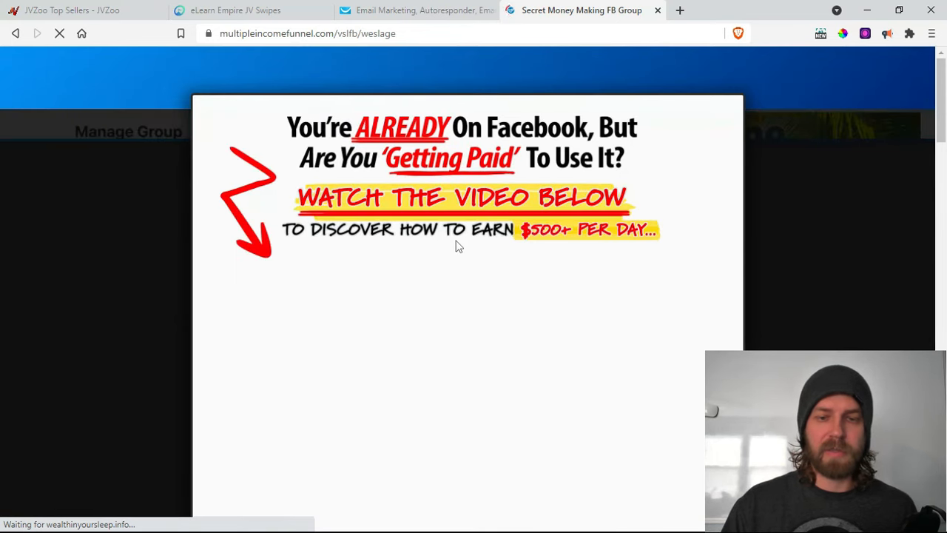
pyautogui.scroll(-3, 457, 248)
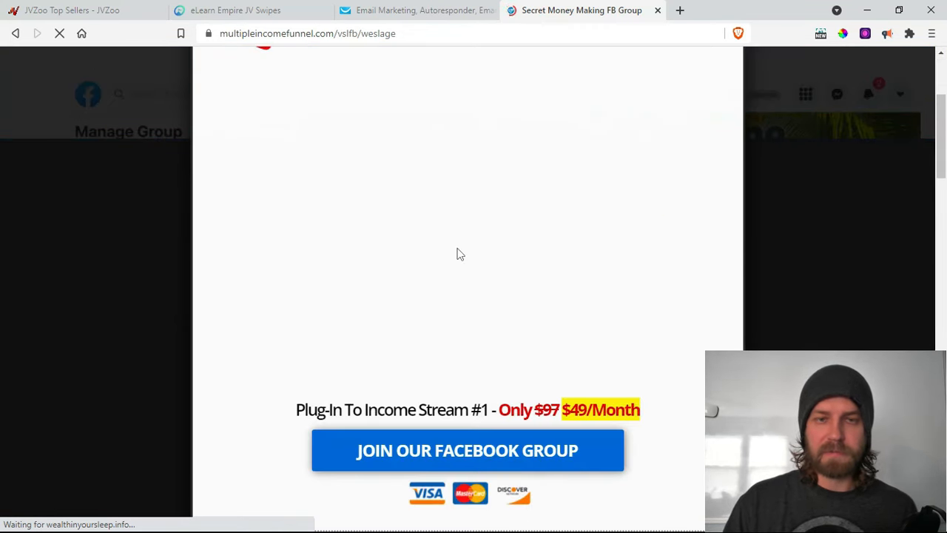
pyautogui.scroll(1, 456, 254)
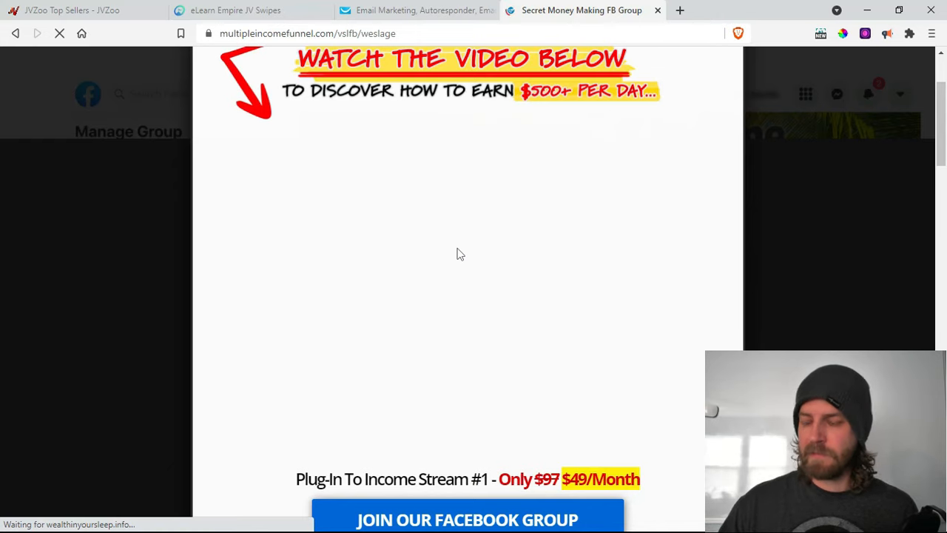